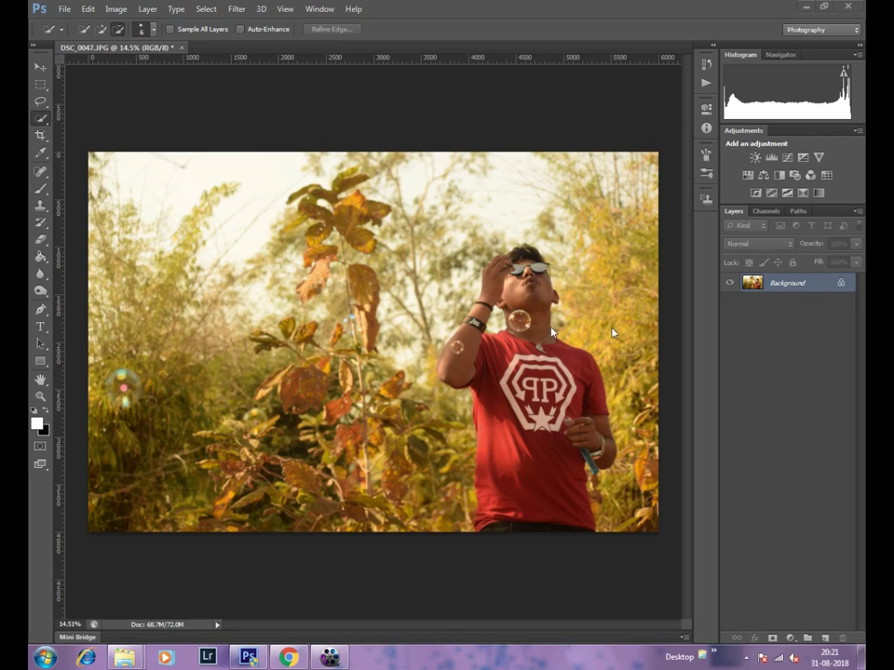
Duplicate the photo layer as 'Background copy'.
right_click(801, 284)
left_click(729, 311)
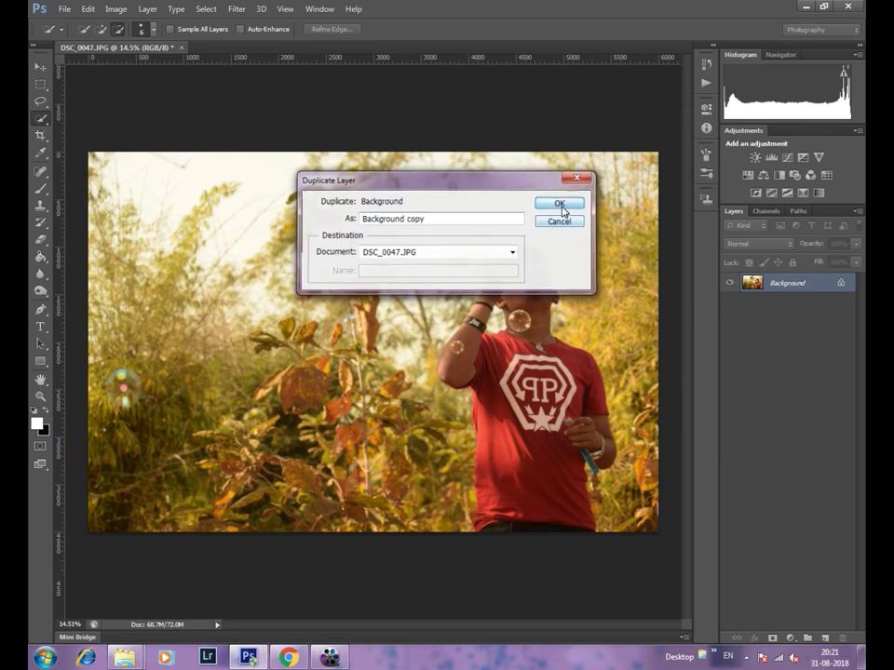
left_click(559, 205)
Quick-select the bubble-blowing man's outline, then fit the whole image back in view.
scroll(551, 279, "up", 2)
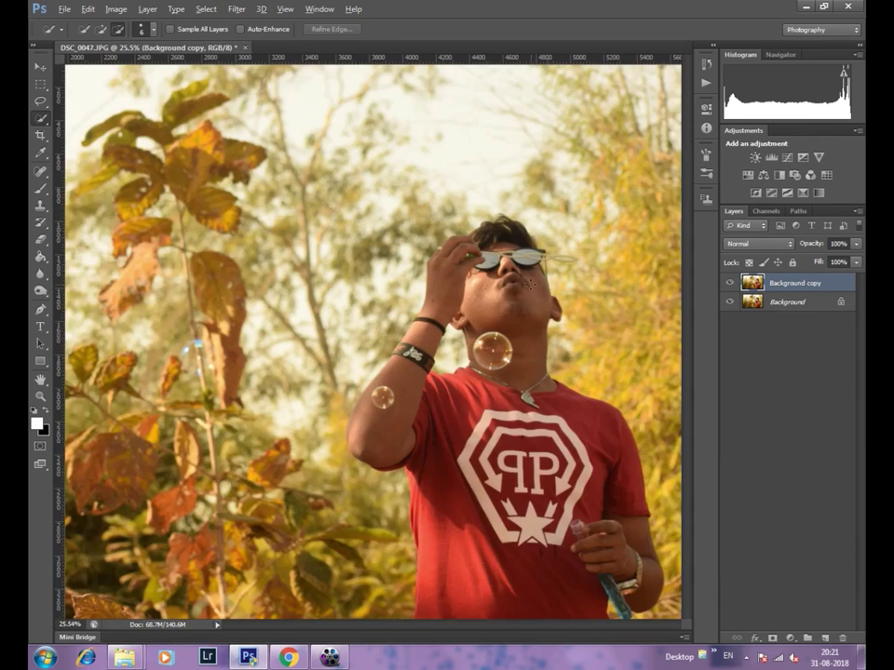
scroll(550, 279, "up", 1)
scroll(550, 279, "up", 1)
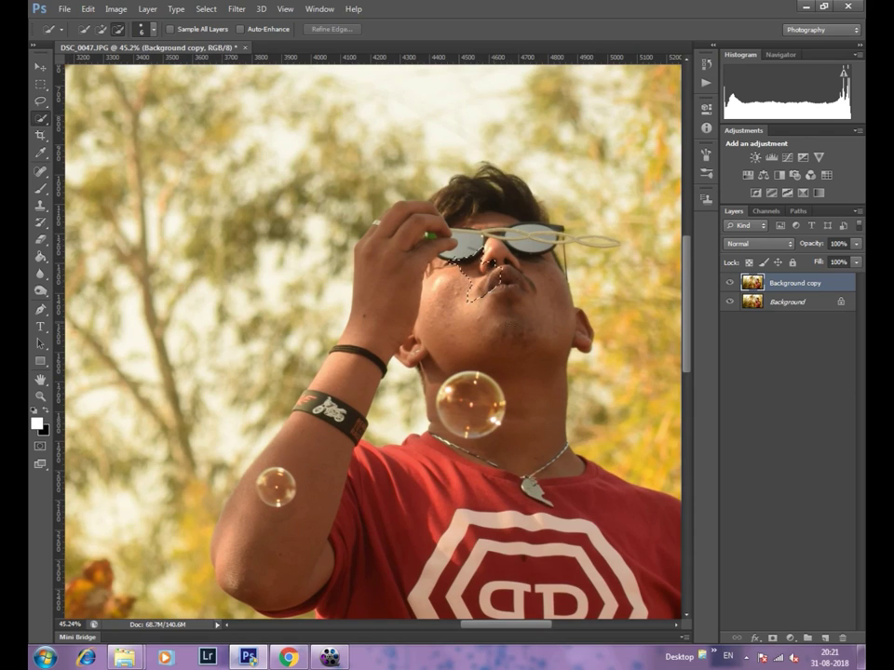
left_click(505, 332)
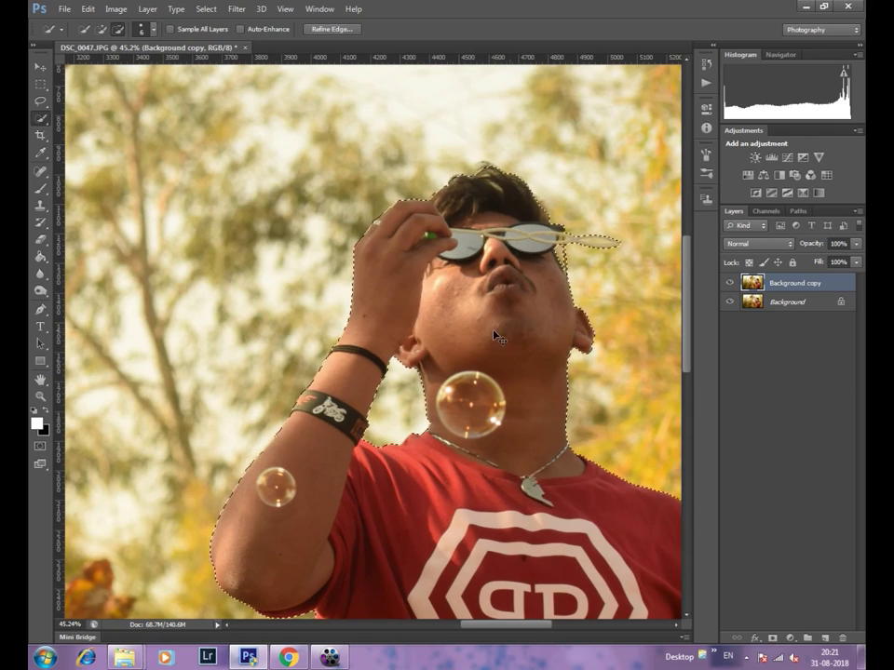
key("ctrl+0")
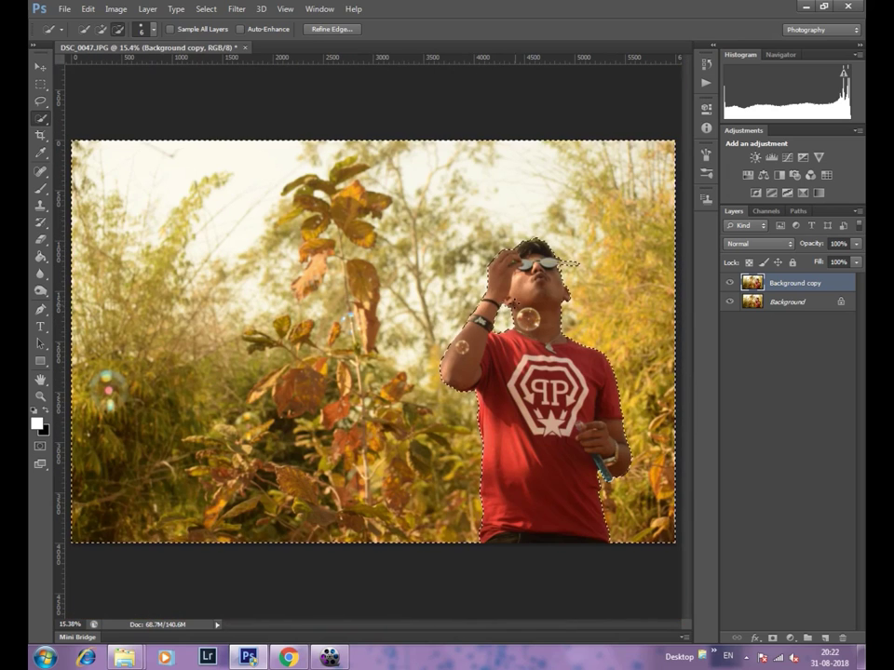
Apply a hexagon-iris Lens Blur (radius 65) around the selected man, then deselect.
left_click(236, 8)
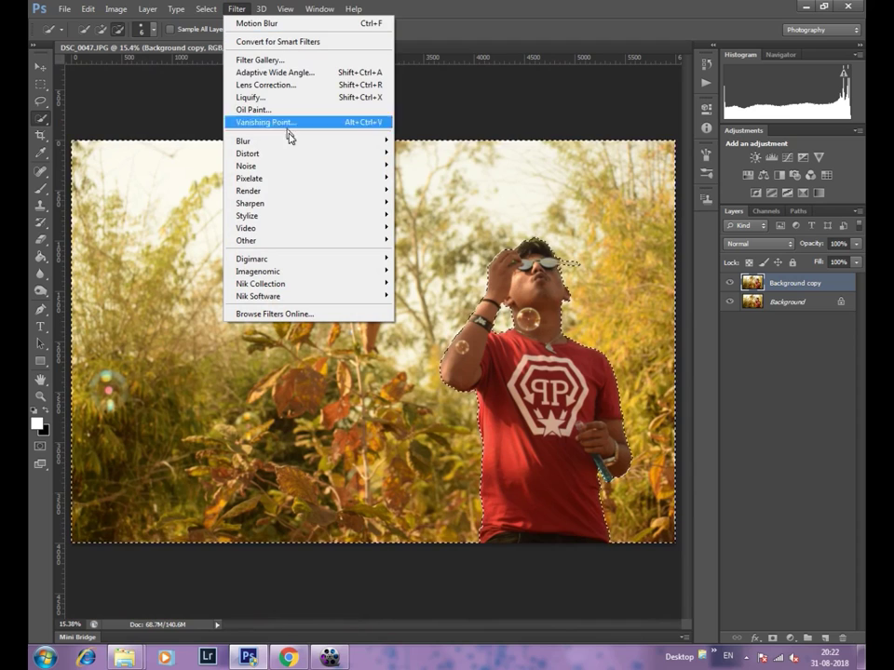
left_click(421, 246)
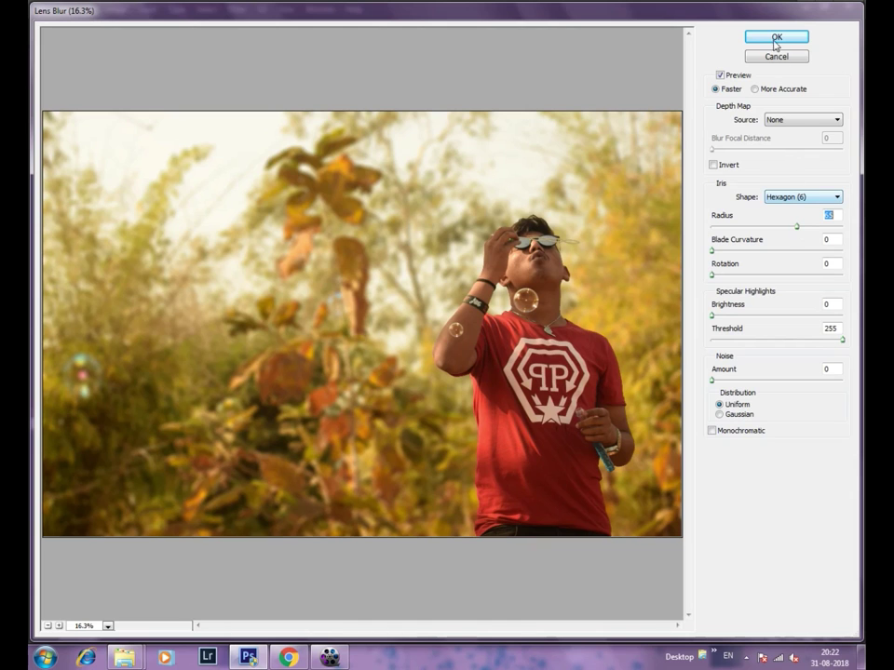
key("Return")
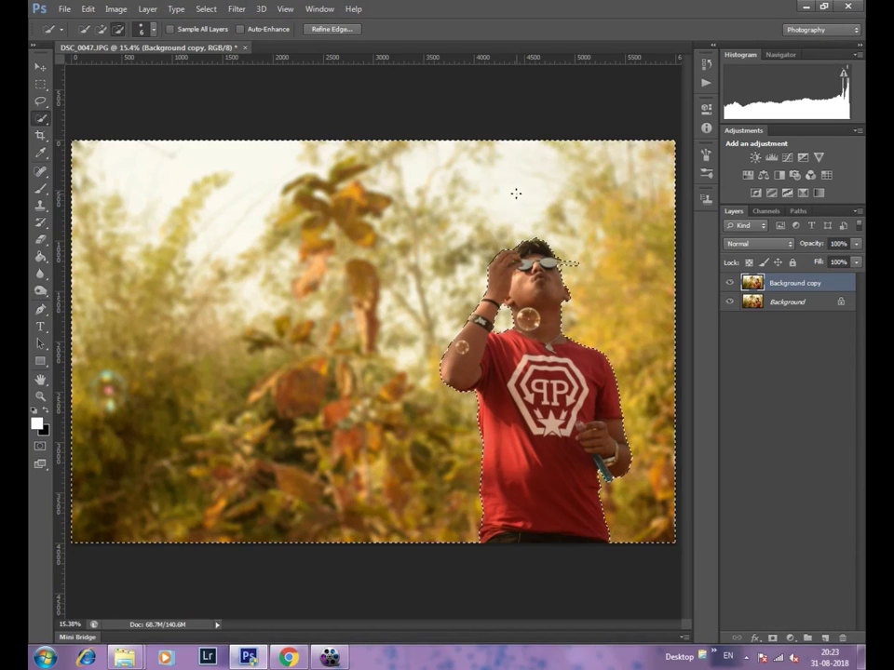
key("ctrl+d")
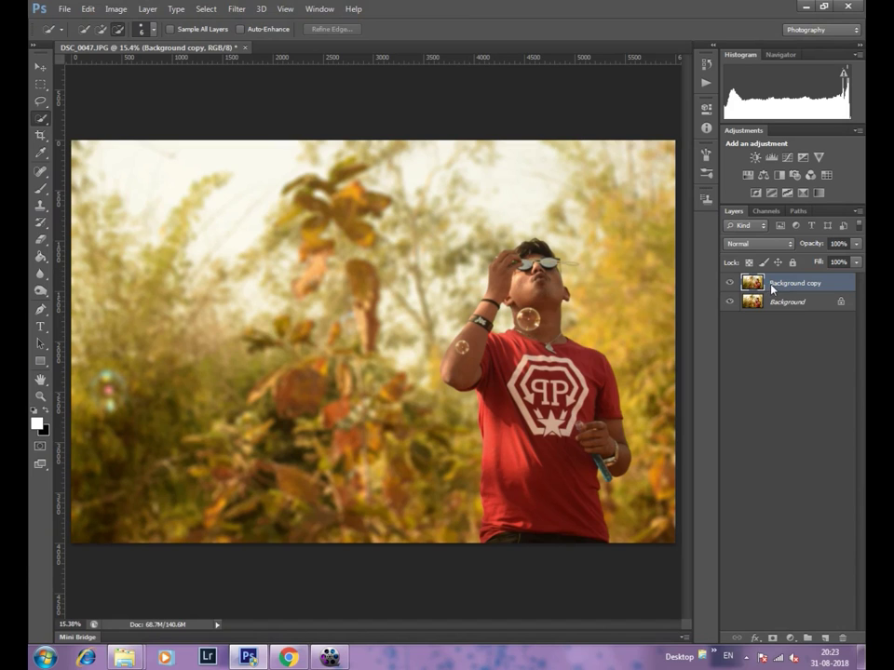
Merge Background copy down into Background and open bubble.png from Downloads.
right_click(771, 288)
left_click(649, 435)
left_click(64, 9)
left_click(70, 34)
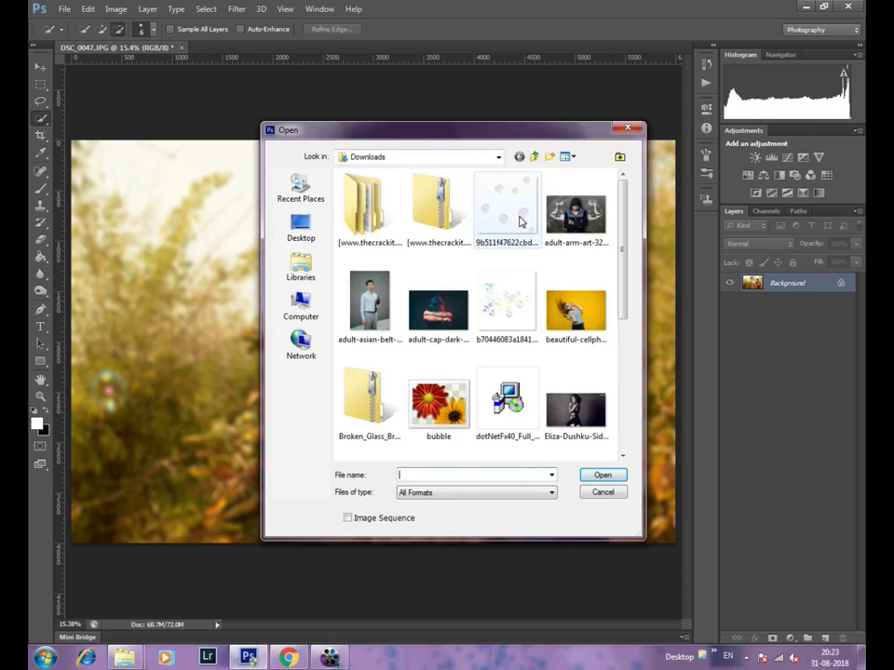
left_click(521, 220)
scroll(450, 288, "down", 1)
left_click(464, 296)
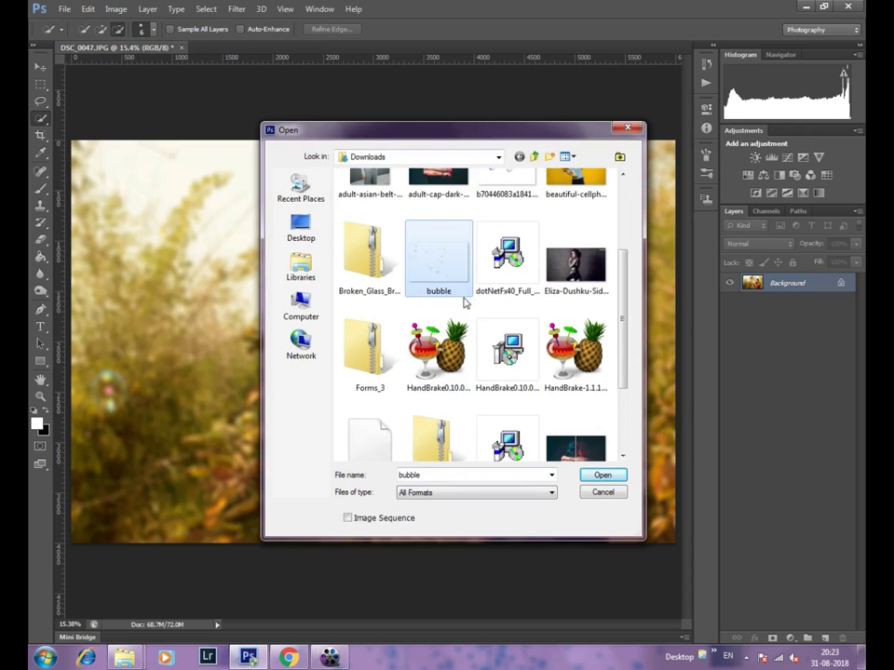
left_click(602, 475)
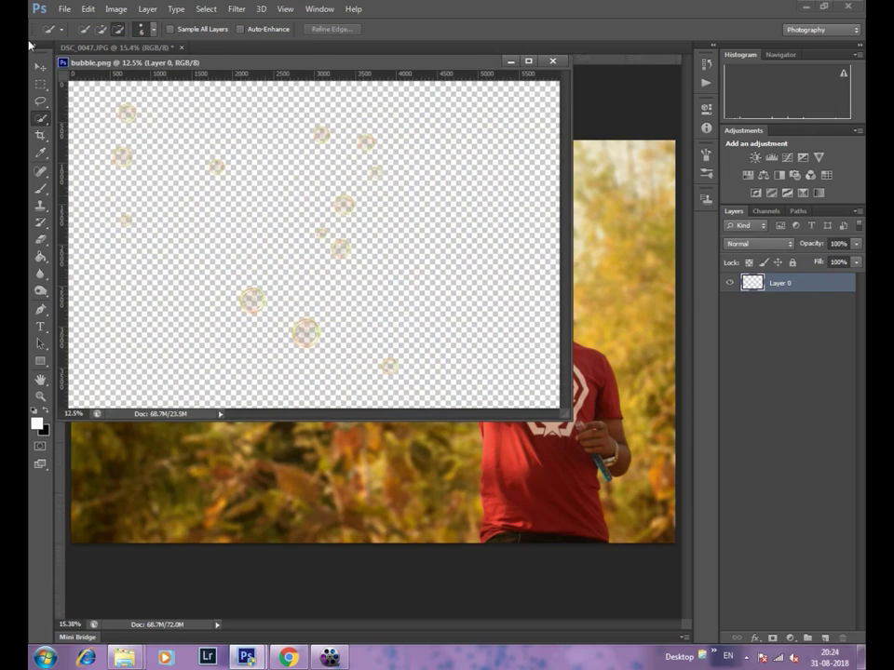
left_click(41, 68)
Drag the bubbles into the portrait as Layer 1, close bubble.png, and shift them up ~180 px.
left_click_drag(343, 203, 385, 397)
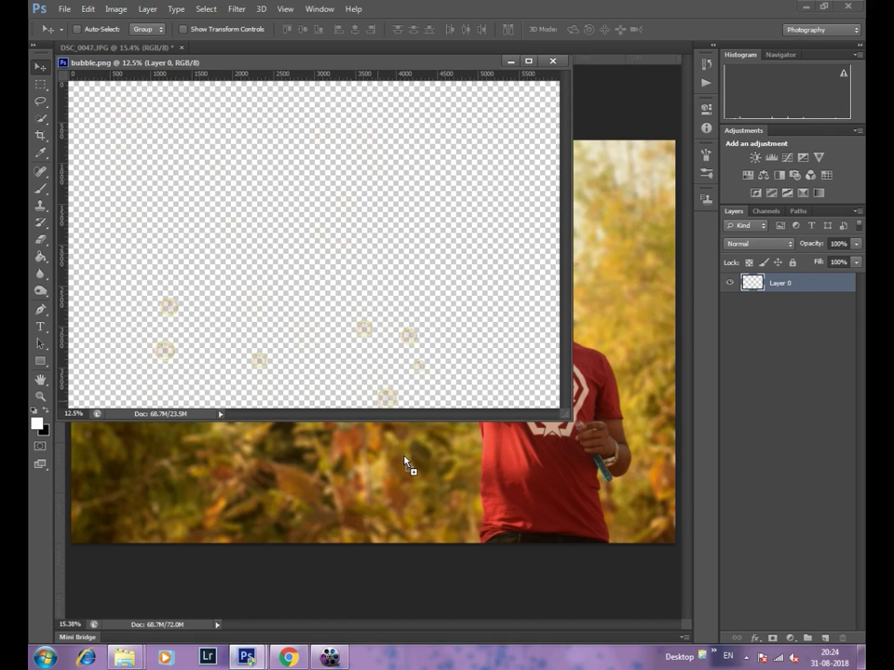
left_click_drag(447, 368, 446, 466)
left_click(552, 61)
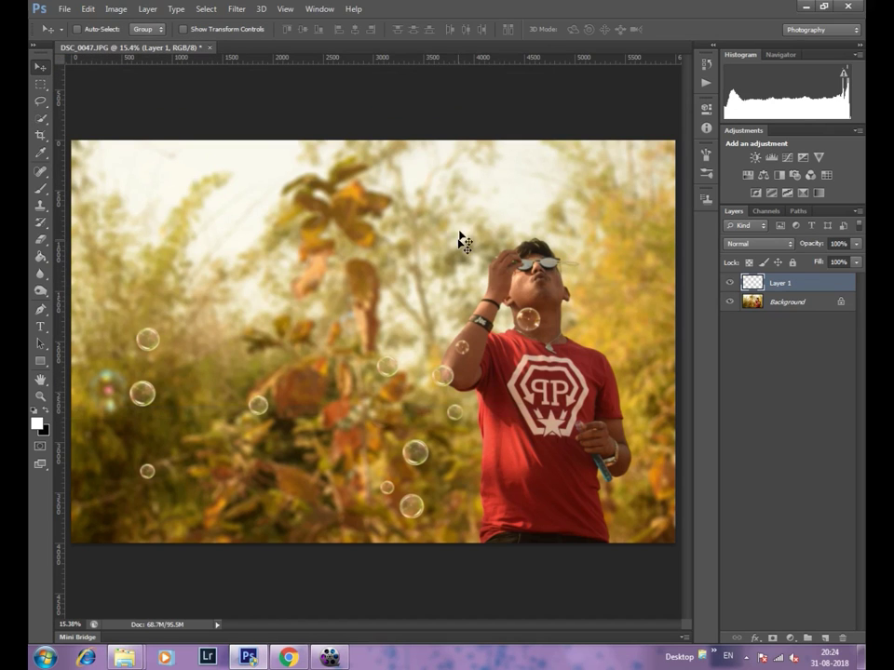
left_click_drag(417, 407, 417, 242)
Add two bubble copies: one offset ~177 px right, one scaled to 73.85% and moved up-left.
key("ctrl+j")
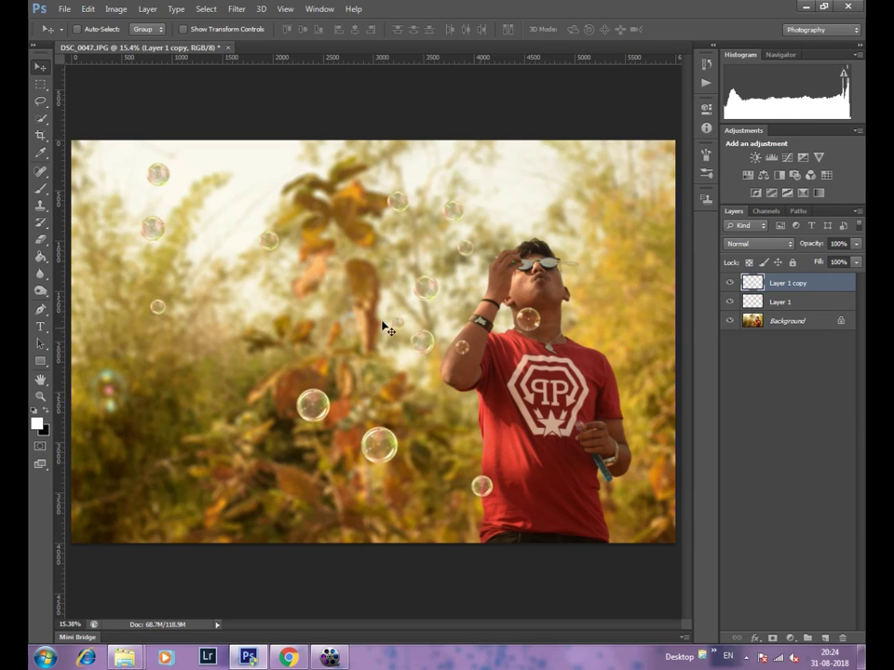
left_click_drag(437, 317, 601, 321)
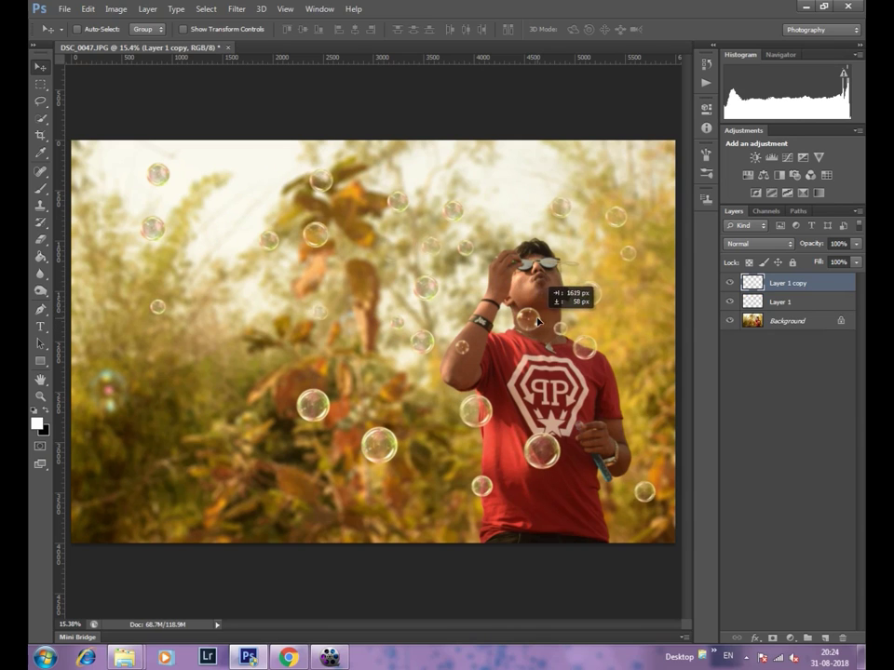
key("ctrl+j")
key("ctrl+t")
left_click_drag(671, 507, 573, 415)
mouse_move(501, 307)
left_mouse_down()
mouse_move(514, 450)
mouse_move(367, 458)
left_mouse_up()
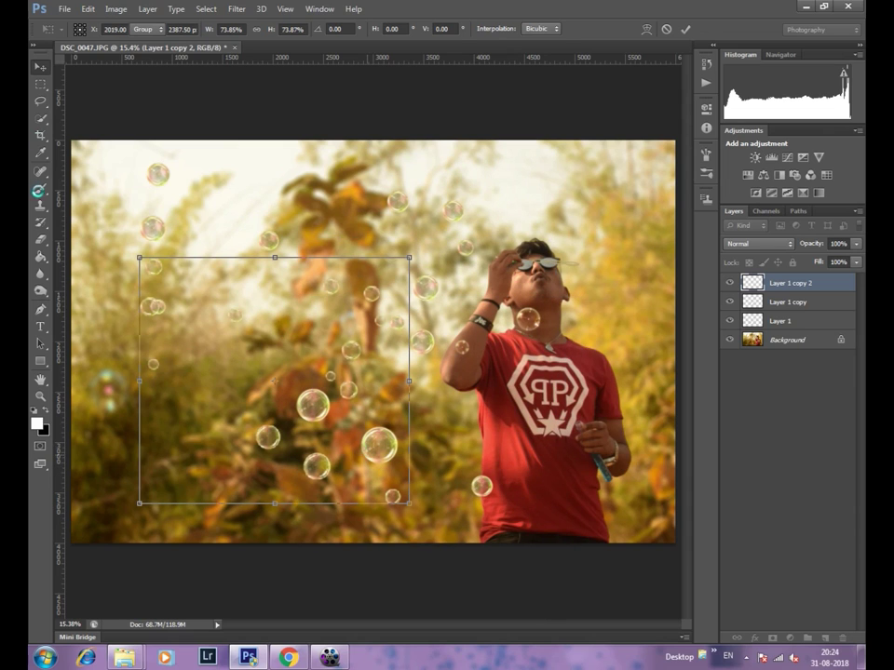
Commit the transform and erase small duplicate bubbles on the left and centre-left with a larger eraser.
key("Return")
key("e")
key("bracketright")
key("bracketright")
key("bracketright")
key("bracketright")
key("bracketright")
left_click(158, 312)
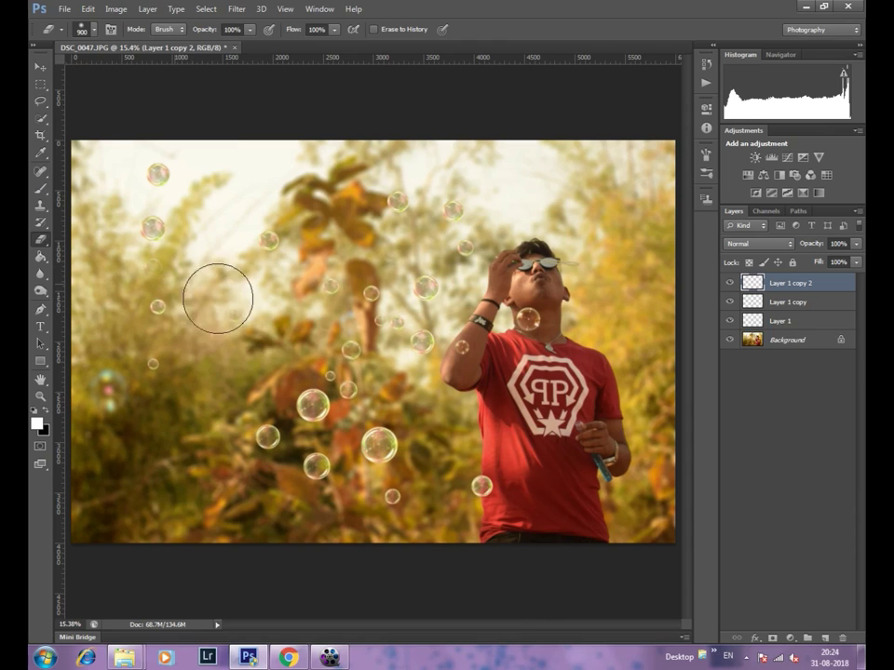
left_click(361, 309)
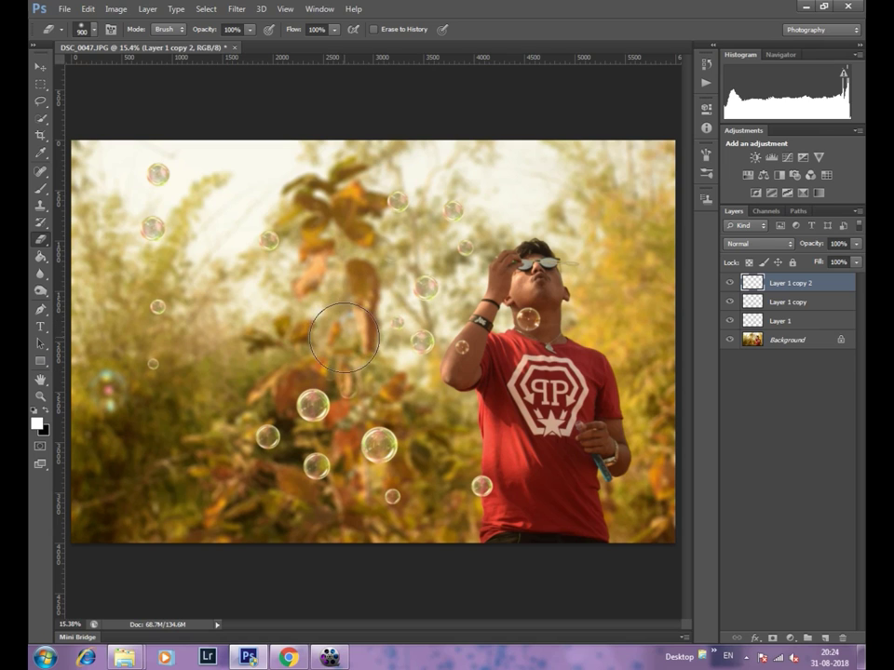
key("ctrl+alt+z")
key("ctrl+alt+z")
key("ctrl+alt+z")
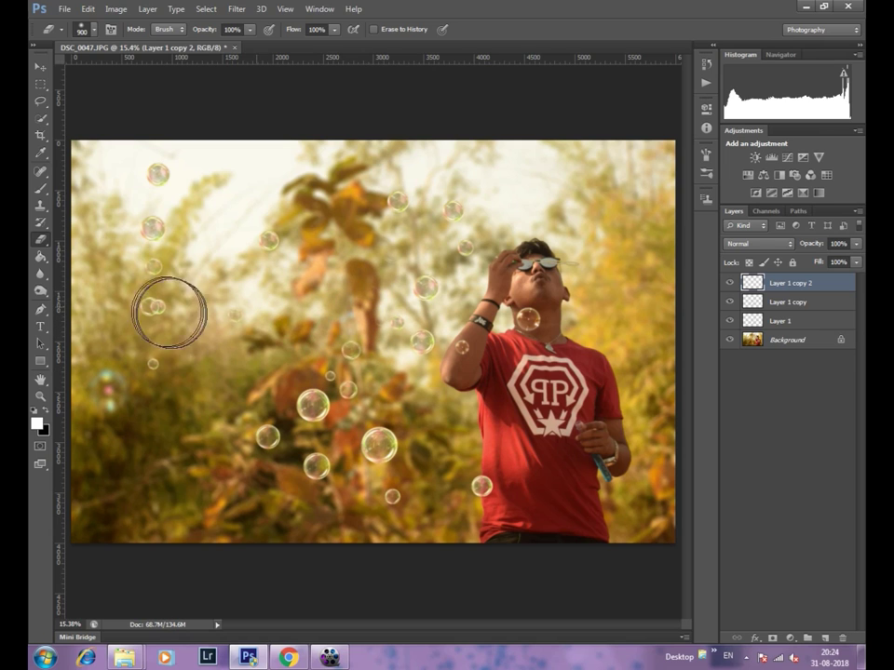
left_click_drag(325, 330, 343, 335)
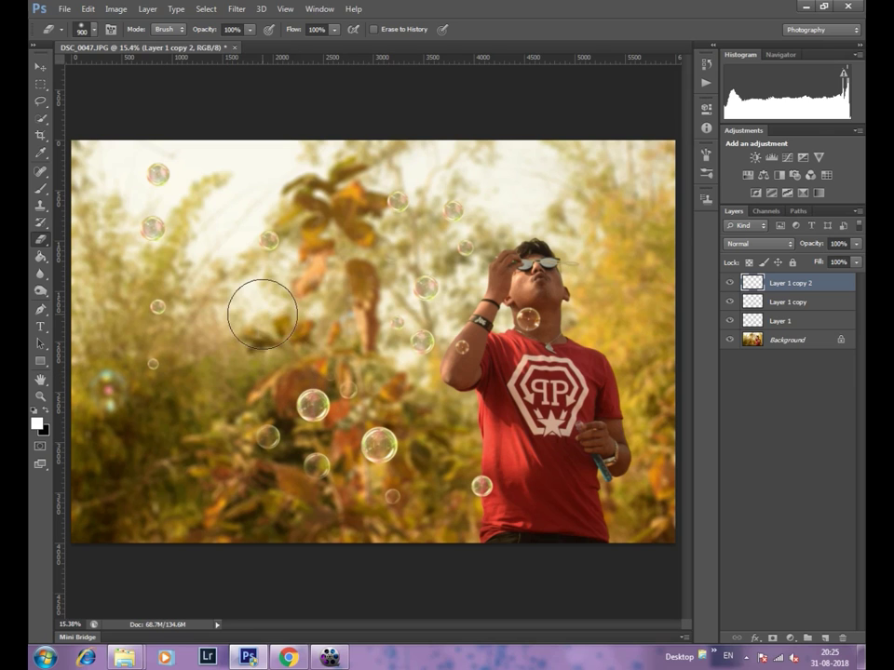
scroll(262, 313, "down", 1)
scroll(262, 311, "up", 1)
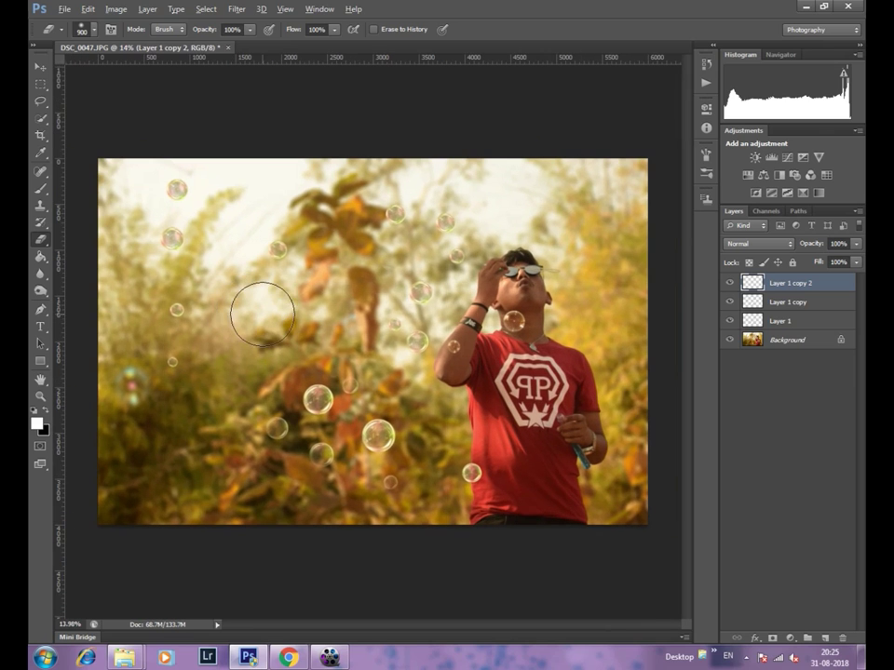
Merge Layer 1 copy and the other selected bubble layer into one.
left_click(791, 304, "ctrl")
right_click(791, 304)
left_click(682, 440)
Soften the merged bubbles with a 1.9-pixel Gaussian Blur.
left_click(233, 10)
mouse_move(243, 141)
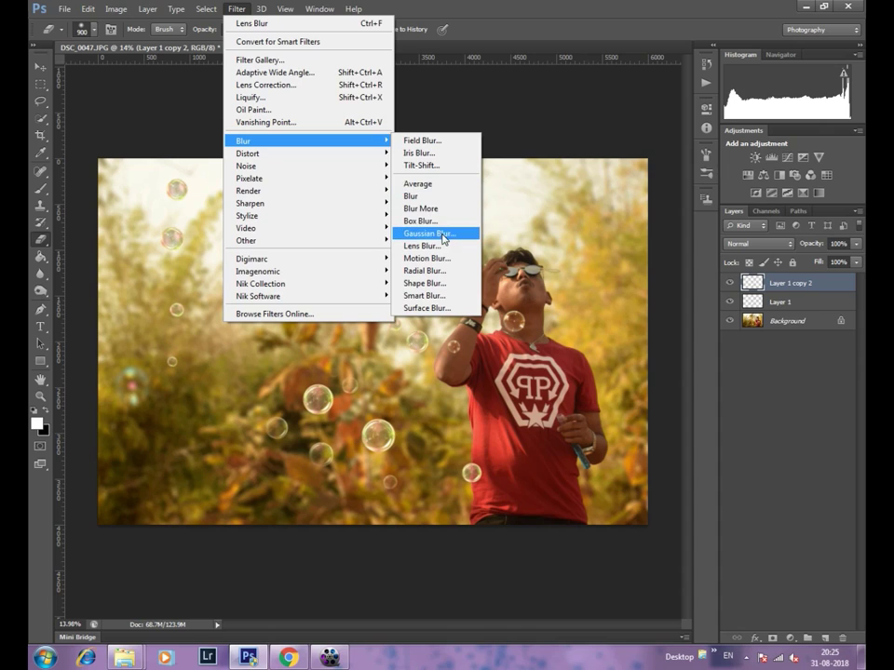
left_click(444, 240)
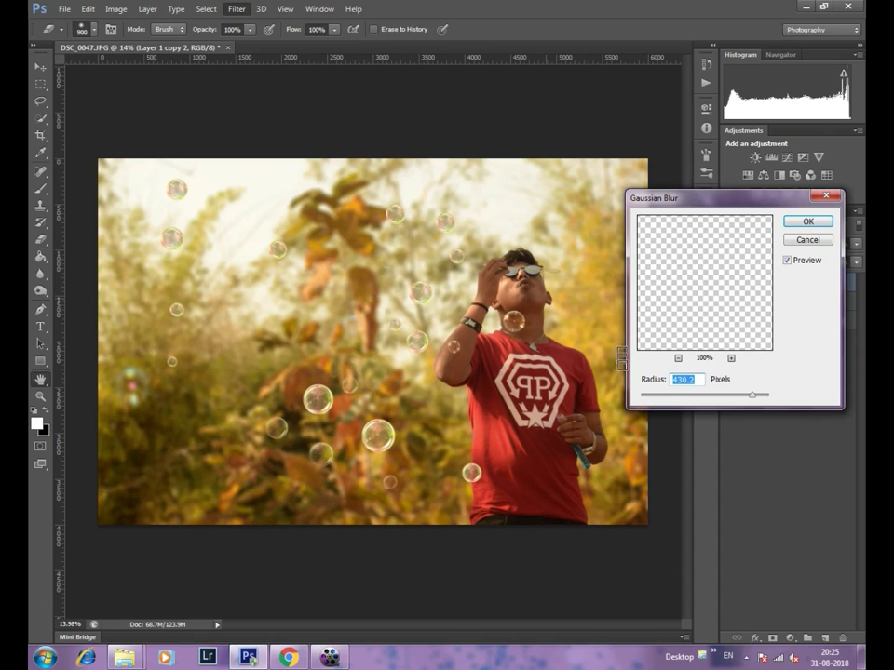
left_click(660, 396)
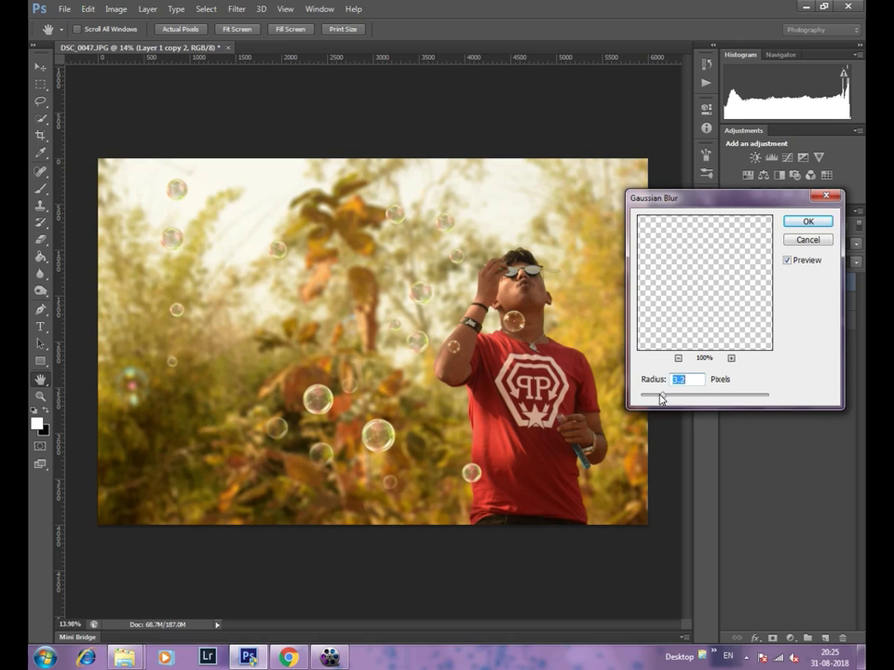
left_click(653, 398)
left_click(807, 222)
Erase the cyan-tinted bubble left of the man's arm.
key("e")
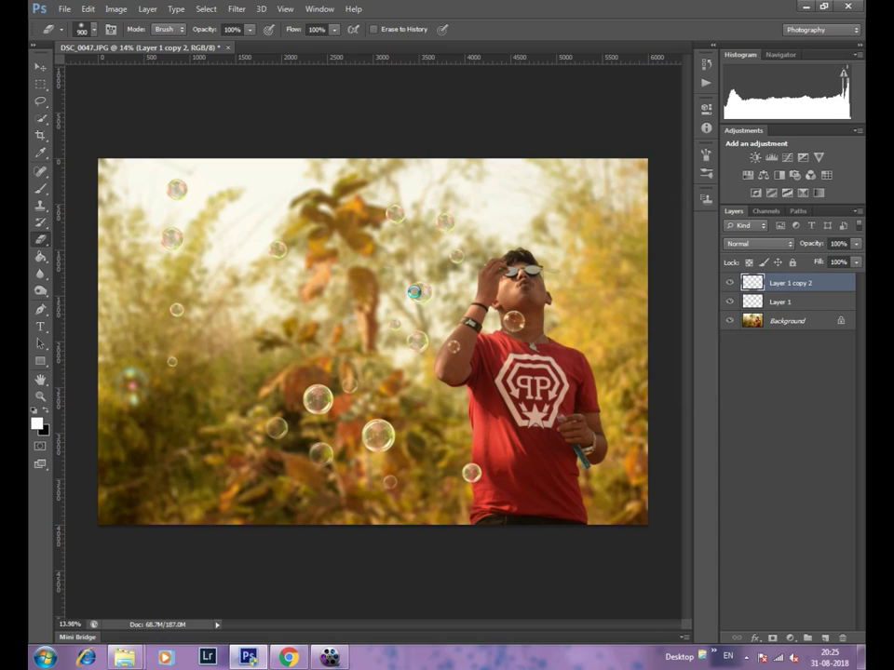
left_click(414, 296)
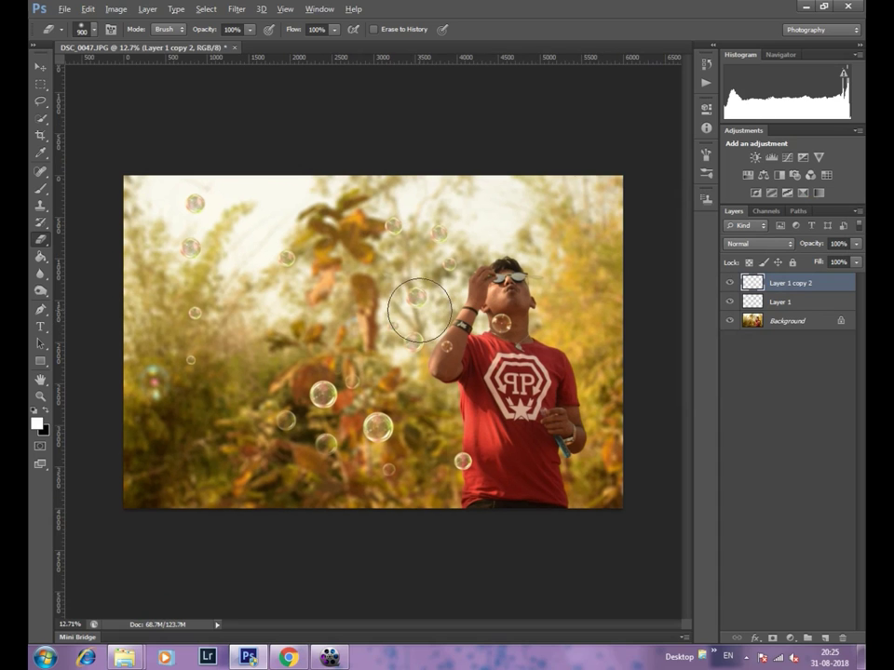
left_click(788, 638)
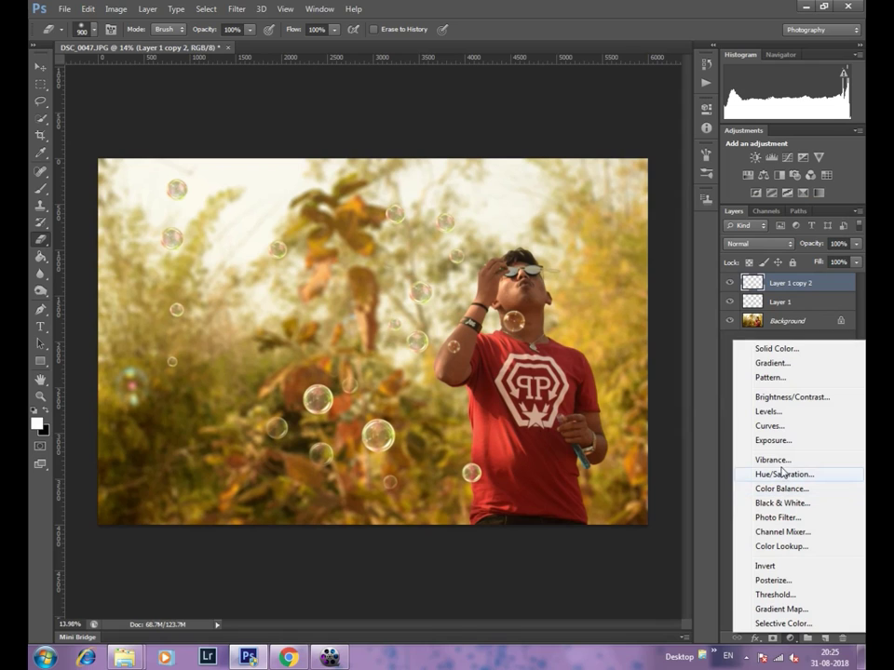
Add a yellow Photo Filter at about 11% density, clipped to Layer 1 copy 2.
left_click(780, 518)
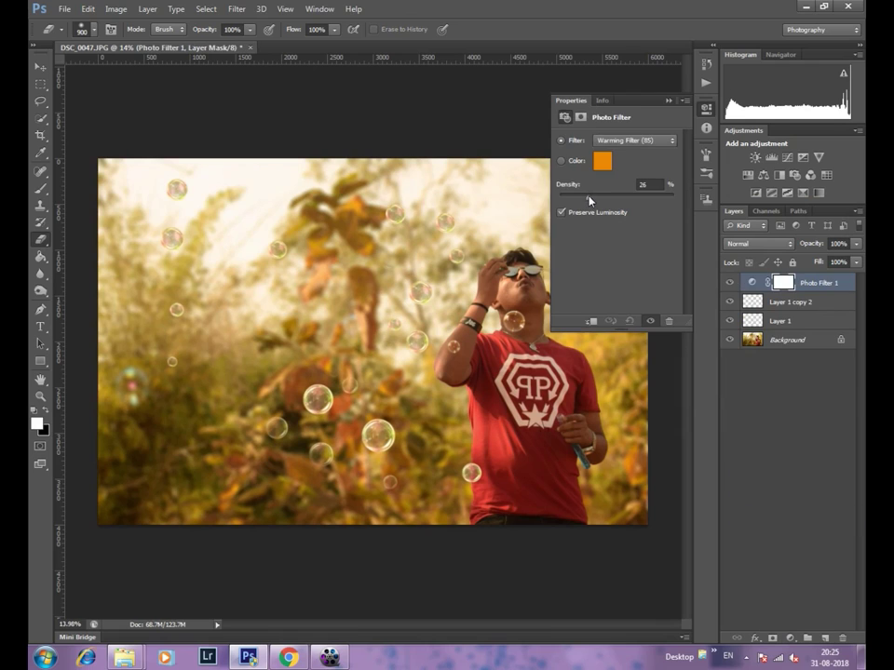
key("ctrl+alt+g")
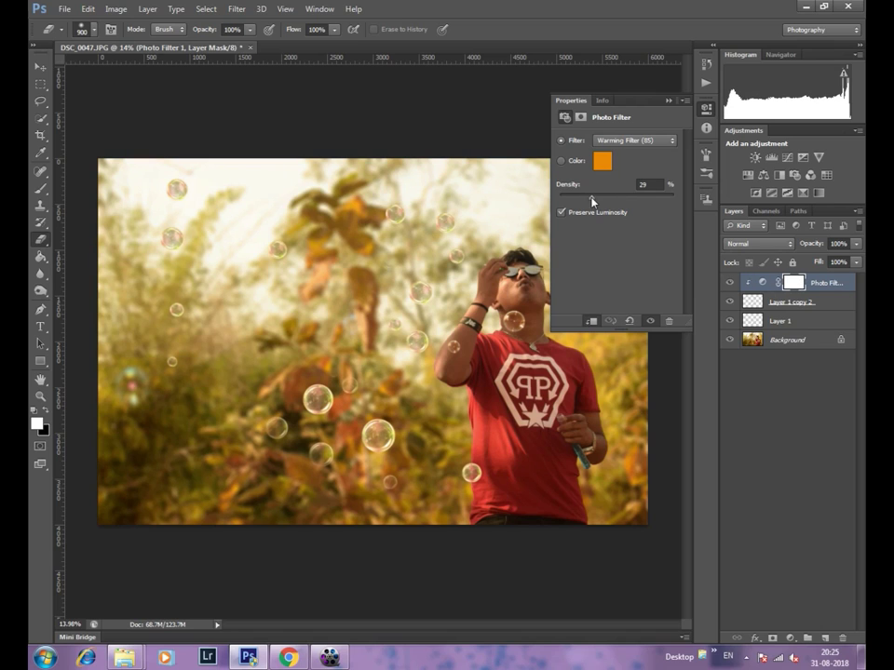
left_click_drag(609, 199, 704, 205)
left_click(601, 166)
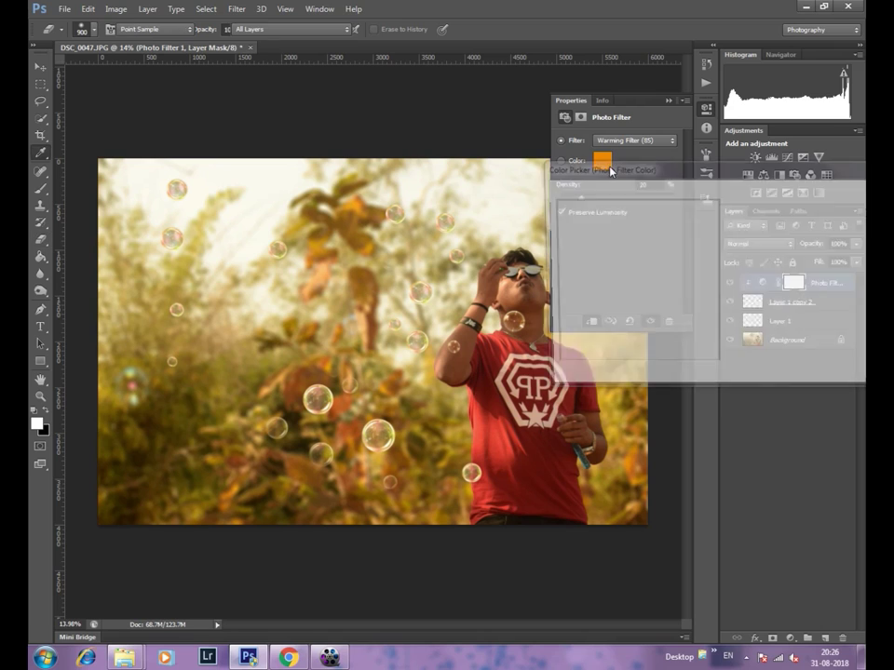
mouse_move(741, 347)
left_mouse_down()
mouse_move(736, 336)
mouse_move(734, 350)
left_mouse_up()
left_click(842, 191)
left_click_drag(591, 195, 574, 202)
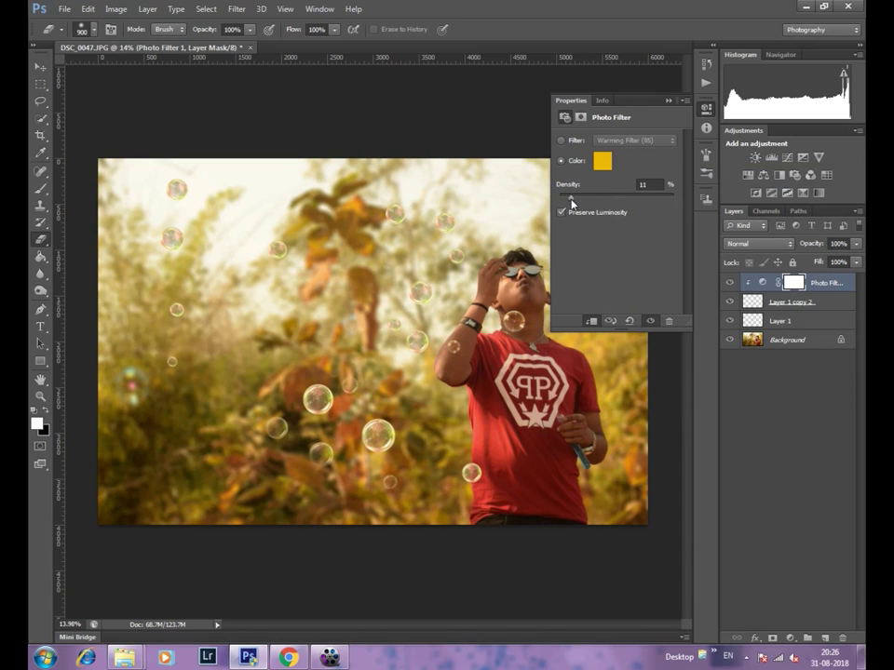
Merge the Photo Filter into Layer 1 copy 2.
right_click(816, 293)
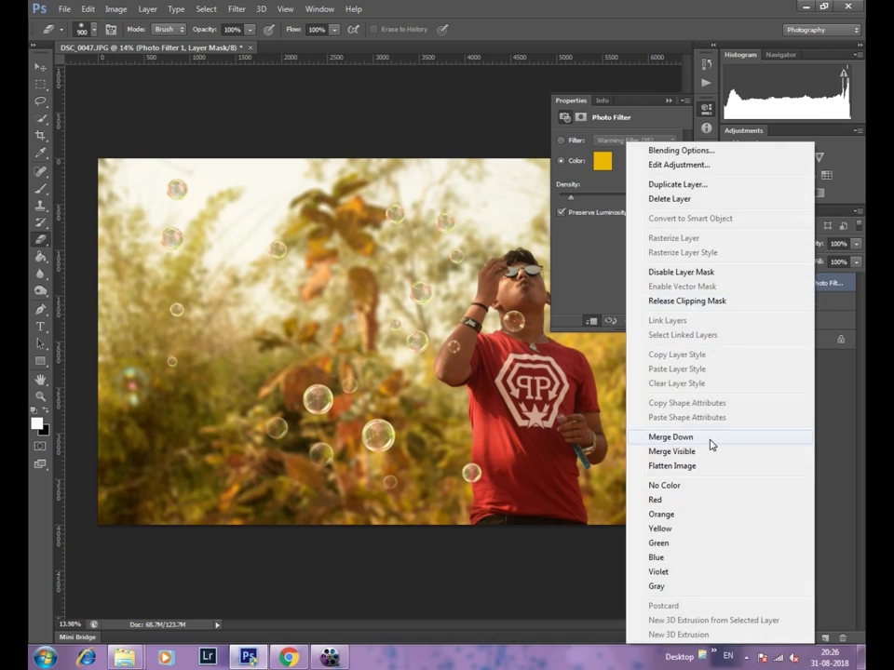
left_click(794, 290)
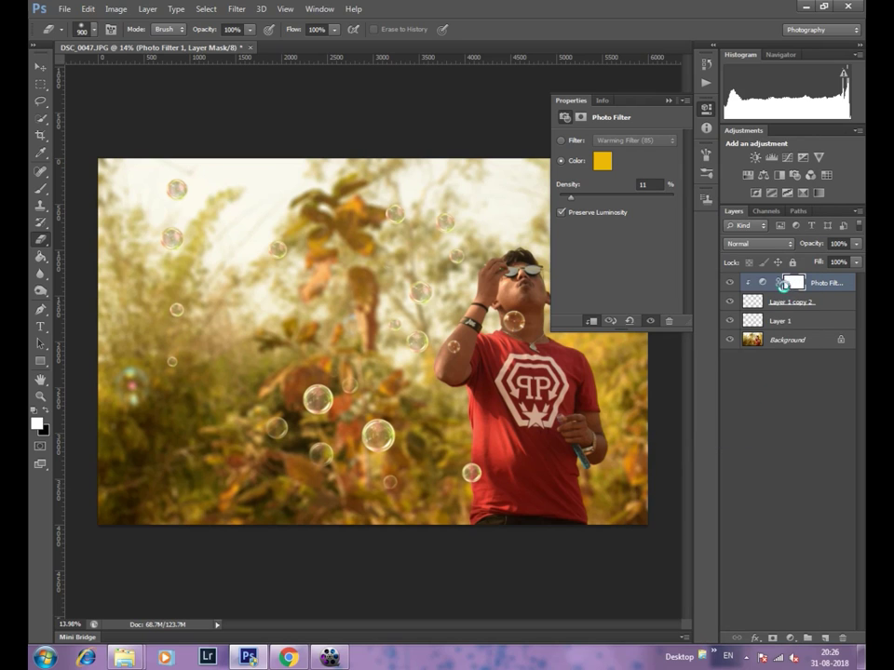
key("Delete")
left_click(109, 13)
mouse_move(134, 42)
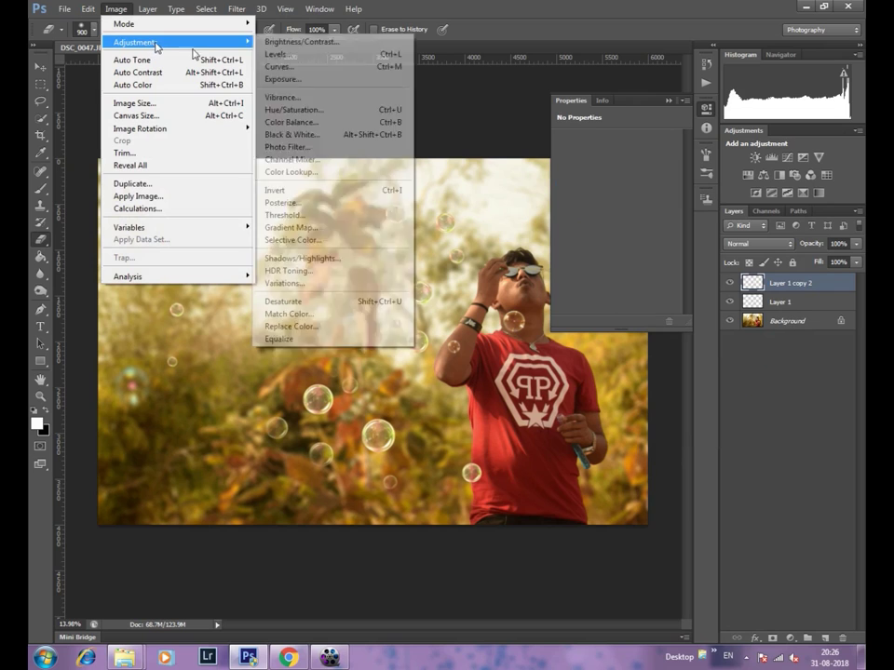
Pull the Curves midpoint slightly down to darken Layer 1 copy 2's midtones.
left_click(279, 66)
mouse_move(644, 261)
left_mouse_down()
mouse_move(648, 277)
mouse_move(643, 271)
left_mouse_up()
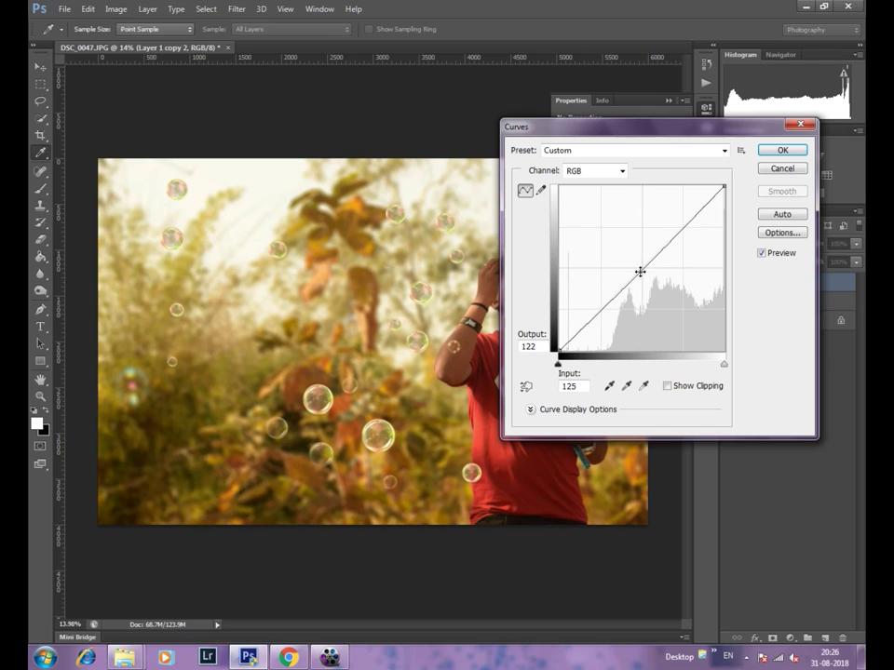
left_click(778, 151)
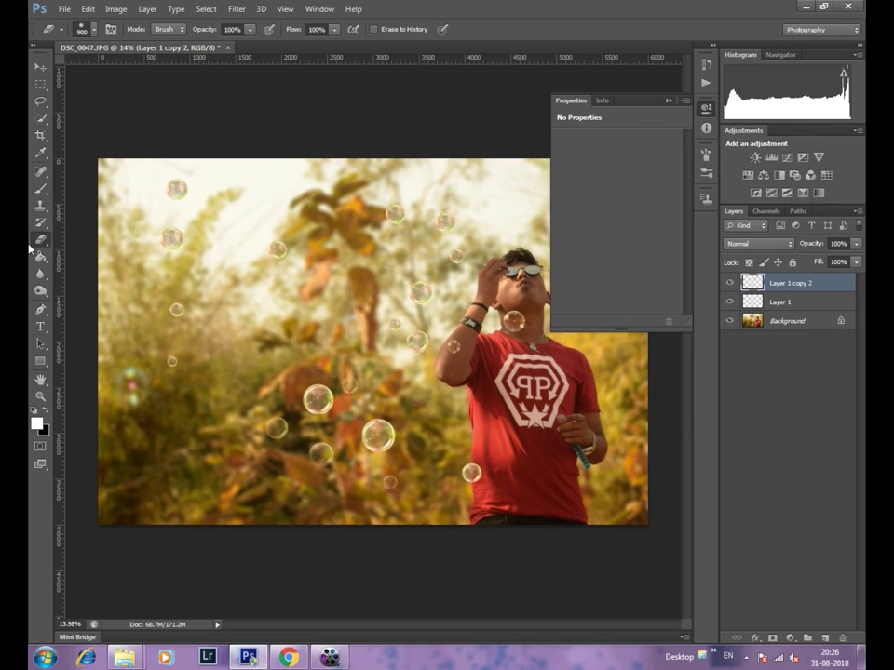
Reduce the eraser to 700 px, compare layer visibility, and merge Layer 1 into Layer 1 copy 2.
key("bracketleft")
key("bracketleft")
left_click(729, 284)
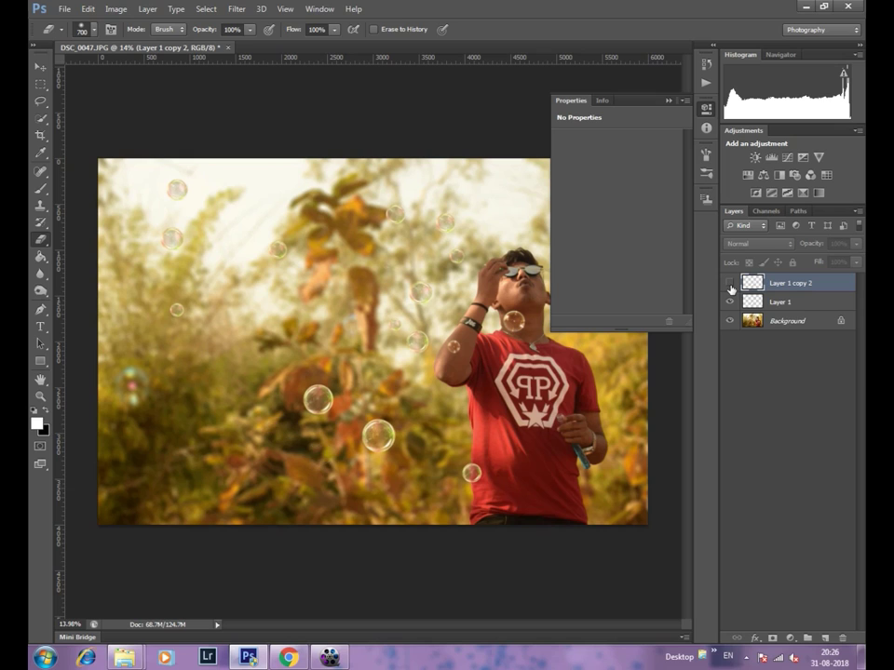
left_click(779, 302, "ctrl")
key("ctrl+e")
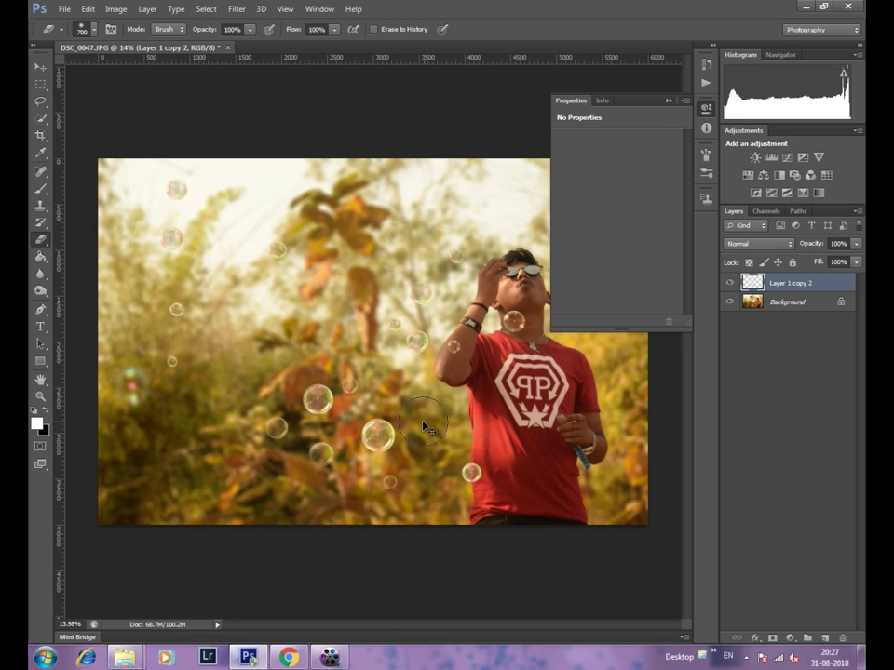
scroll(377, 353, "down", 2)
scroll(377, 354, "up", 1)
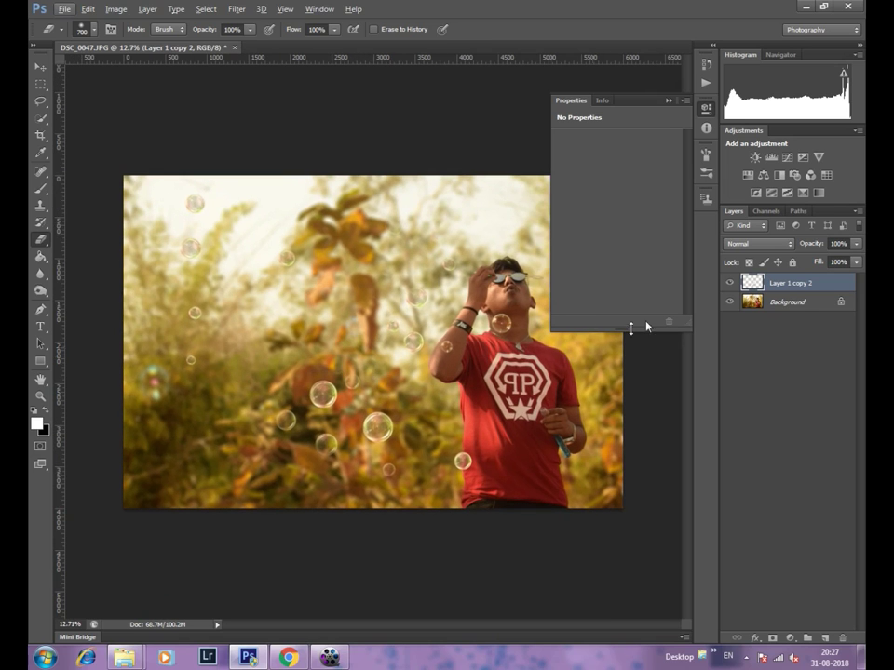
left_click(236, 10)
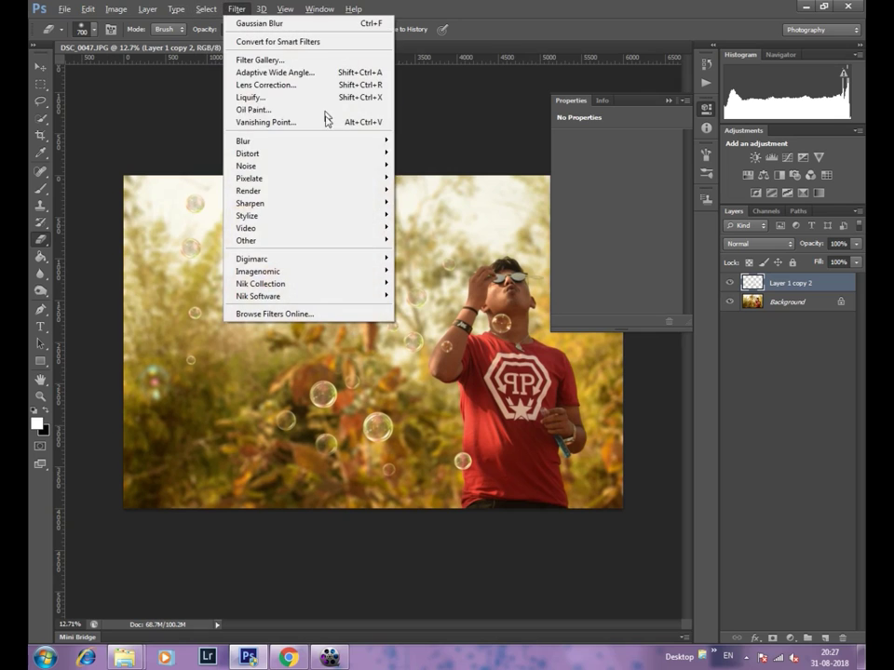
Apply Vibrance +12 and Saturation +2 to Layer 1 copy 2.
key("Escape")
left_click(116, 9)
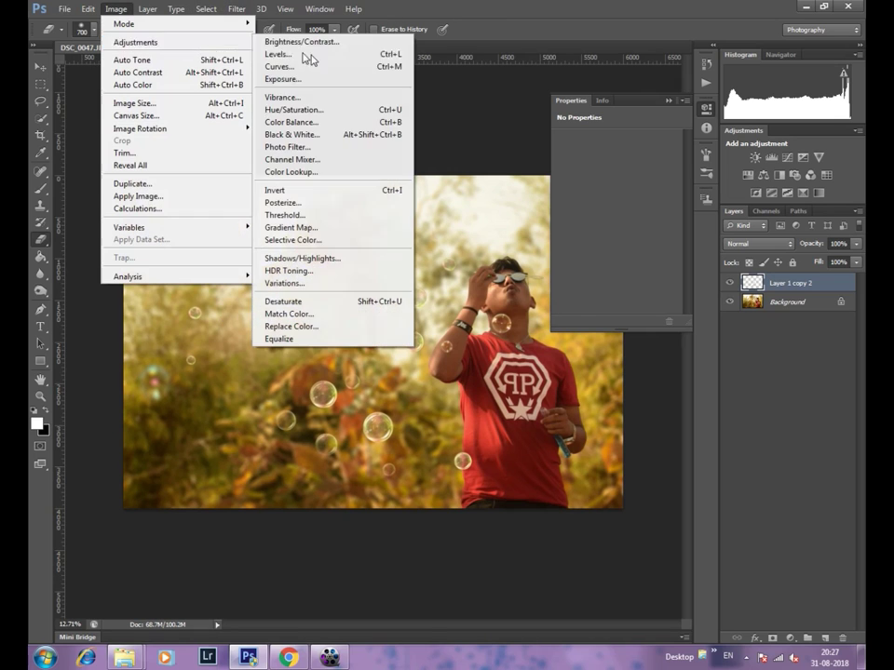
left_click(307, 94)
left_click_drag(499, 189, 683, 205)
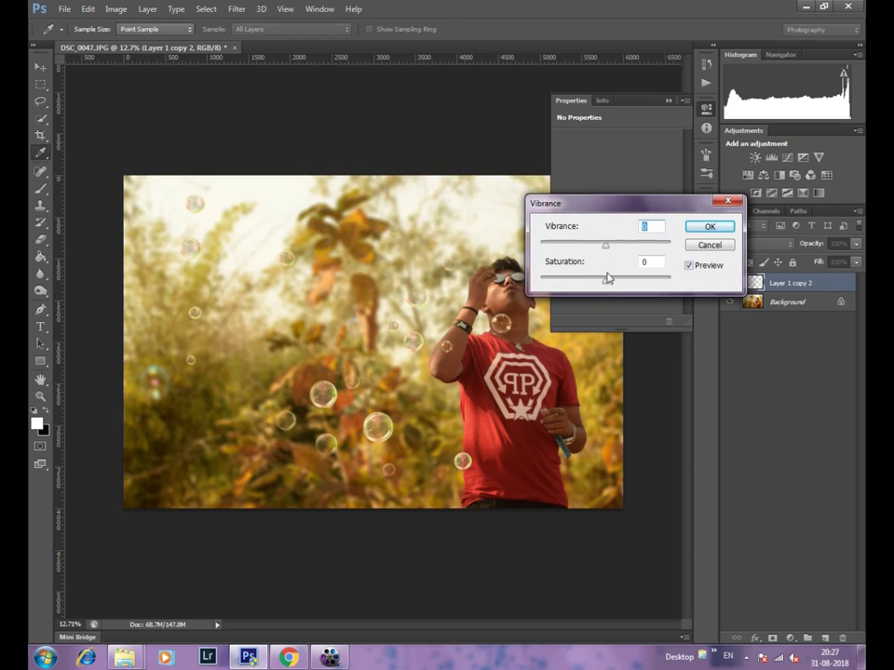
left_click_drag(607, 283, 578, 283)
left_click_drag(605, 244, 613, 247)
left_click_drag(593, 283, 607, 283)
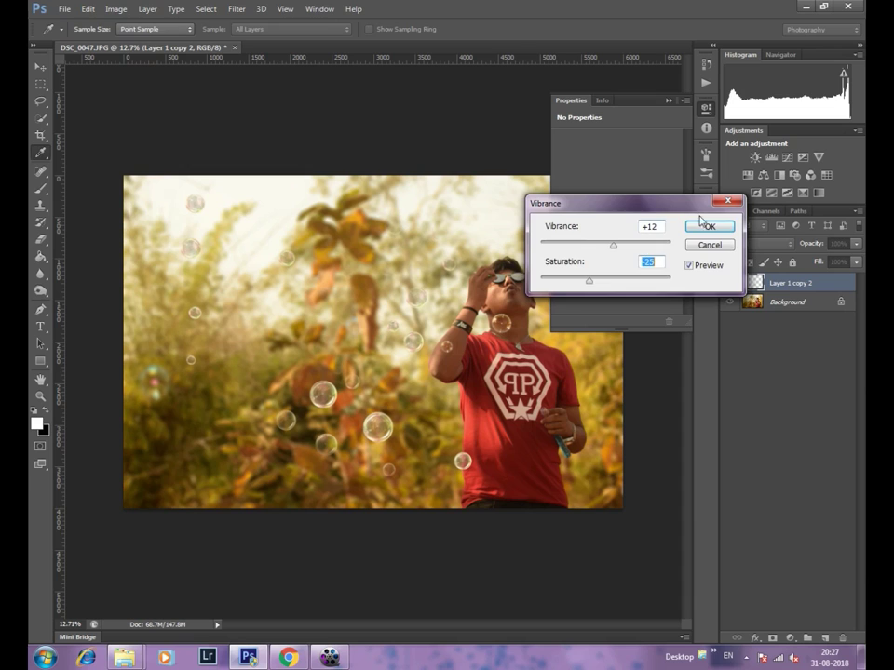
left_click(708, 226)
key("e")
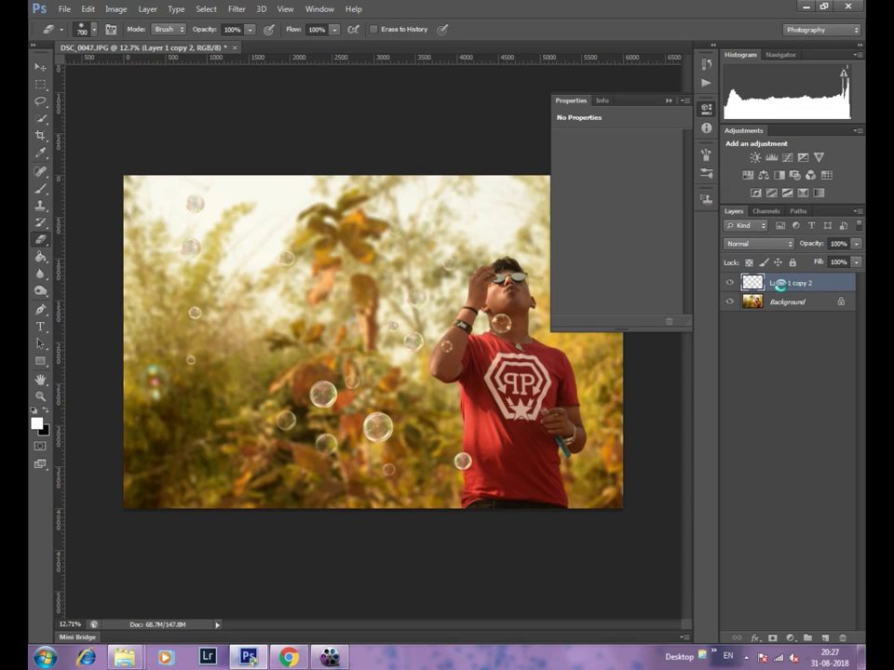
Merge Layer 1 copy 2 down into the Background and close the empty Properties panel.
right_click(778, 286)
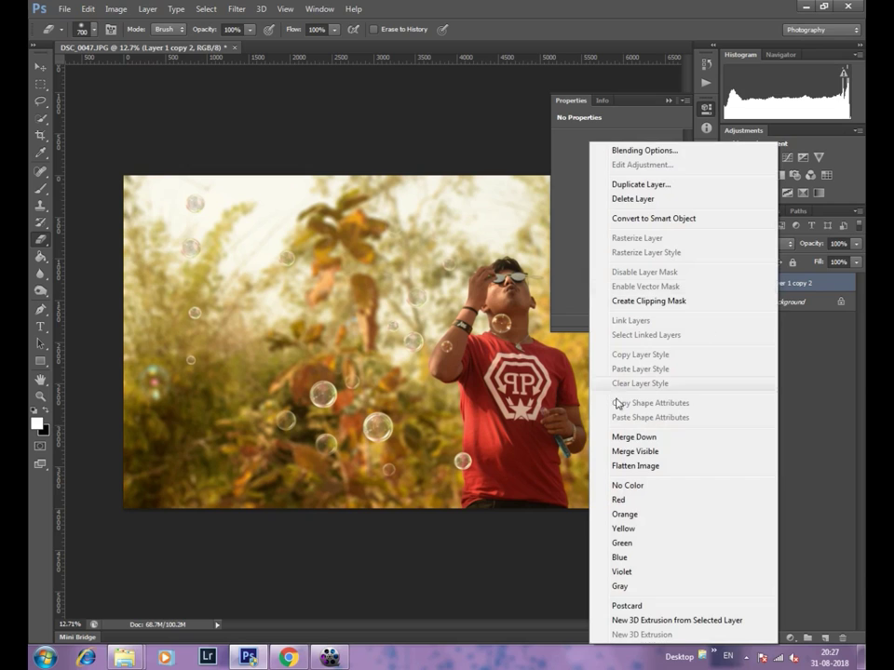
left_click(669, 435)
left_click(667, 100)
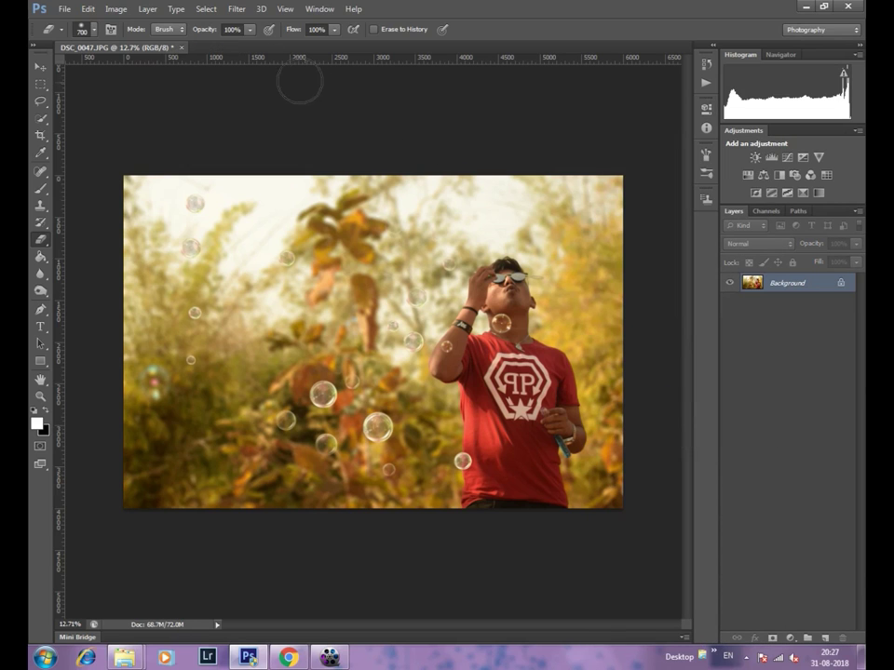
left_click(236, 8)
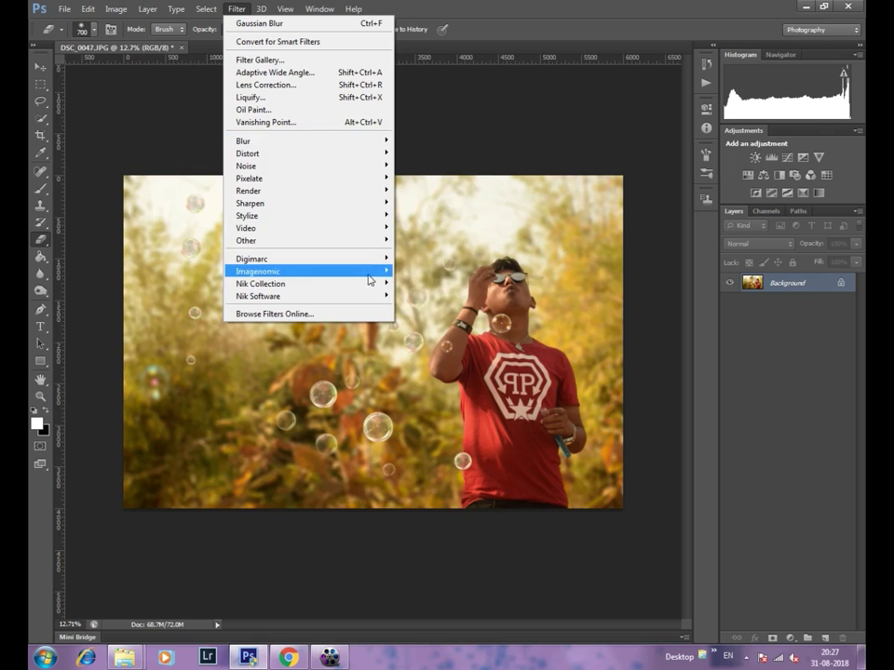
Apply Color Efex Pro 4's Contrast Color Range with Contrast 0% and Color Contrast 34%.
mouse_move(260, 283)
left_click(437, 284)
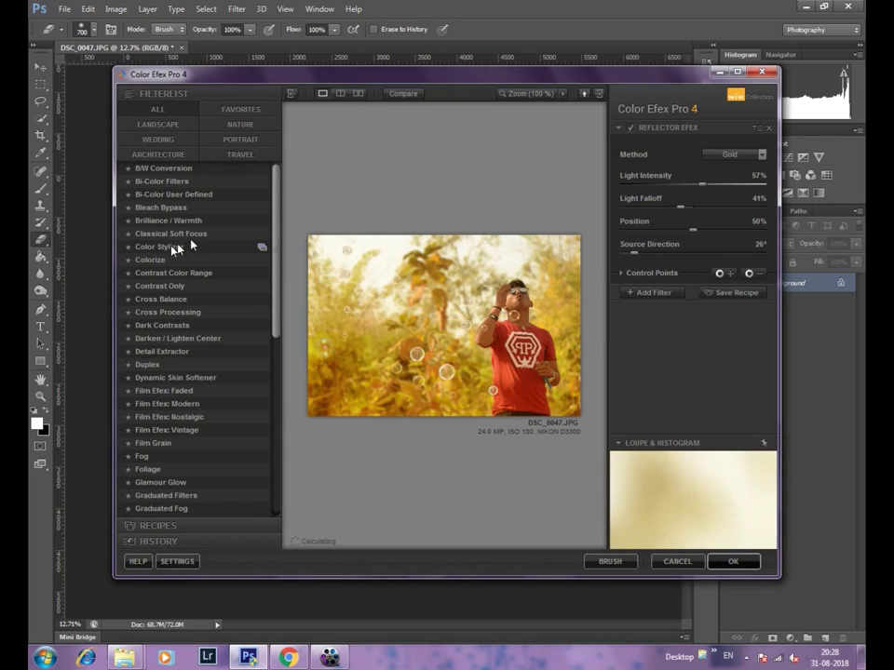
left_click(740, 74)
left_click(86, 203)
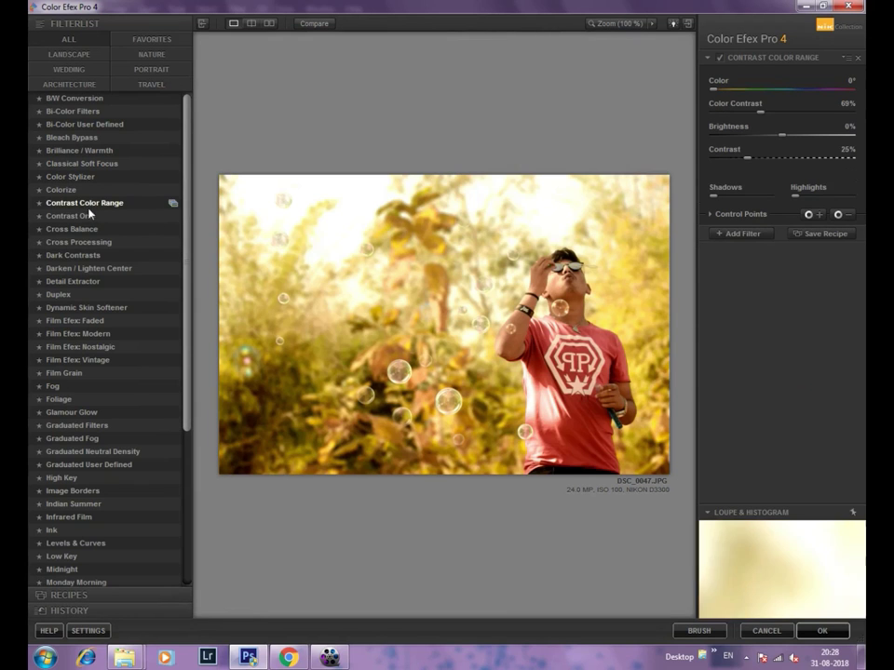
left_click_drag(747, 158, 664, 162)
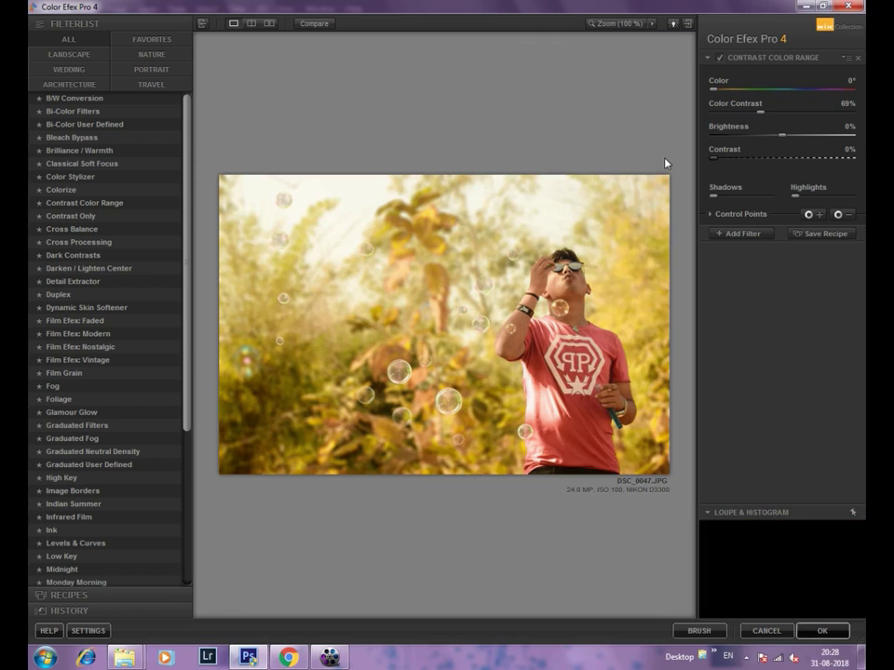
left_click_drag(769, 116, 739, 118)
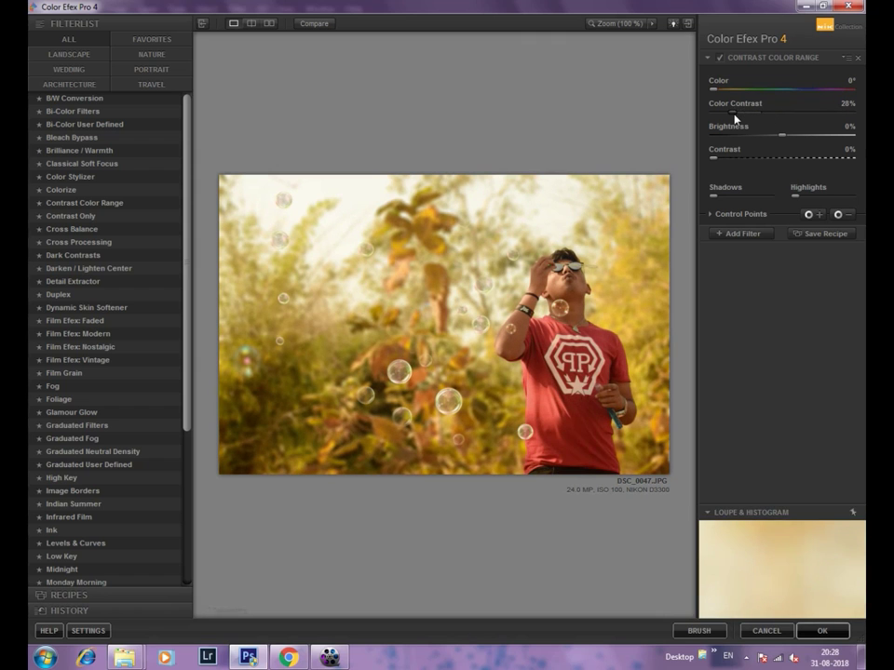
left_click(820, 631)
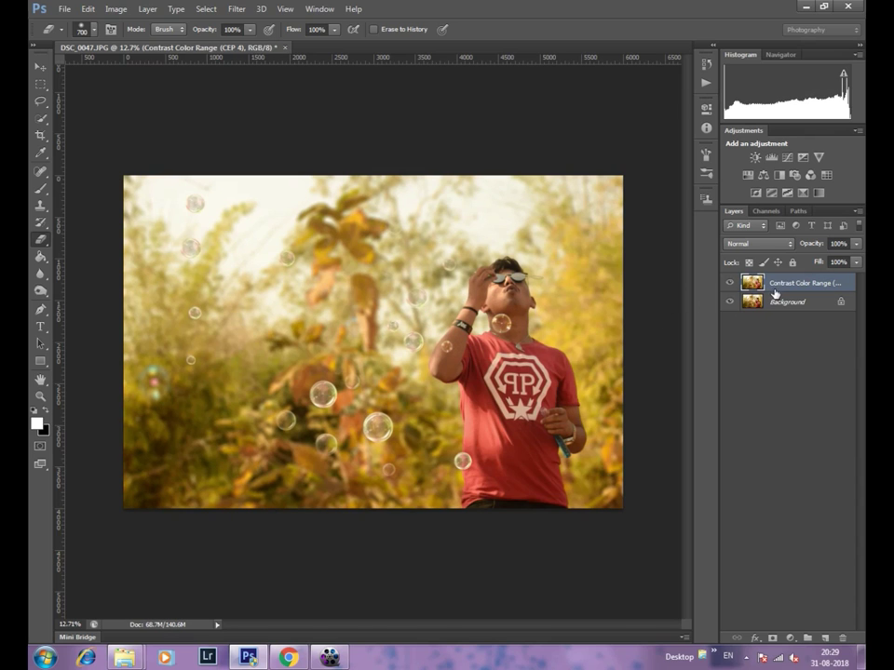
Apply a Shadows/Highlights adjustment with the Shadows amount reduced nearly to zero.
left_click(116, 9)
mouse_move(136, 42)
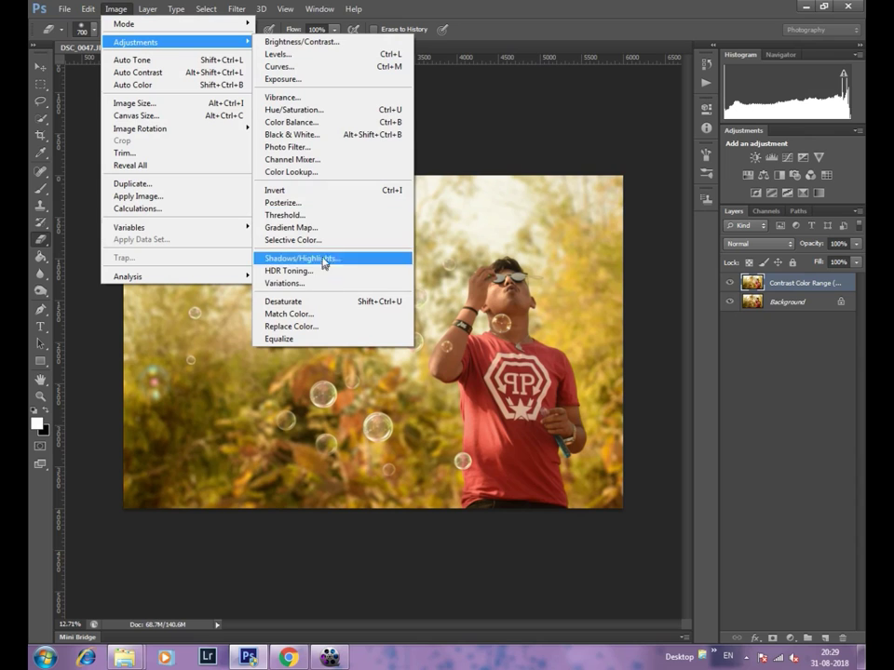
left_click(339, 261)
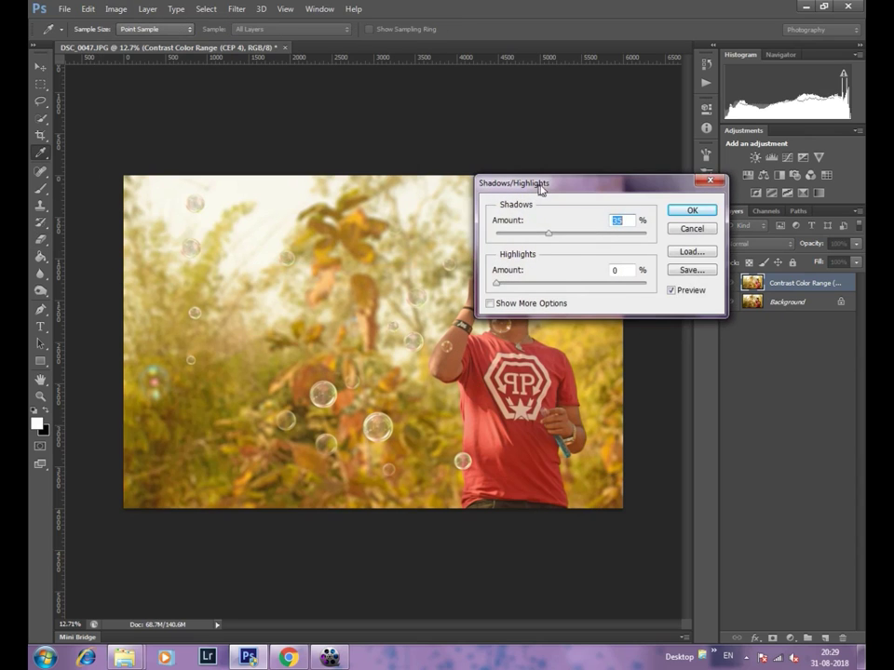
left_click_drag(539, 187, 699, 192)
left_click_drag(677, 241, 670, 241)
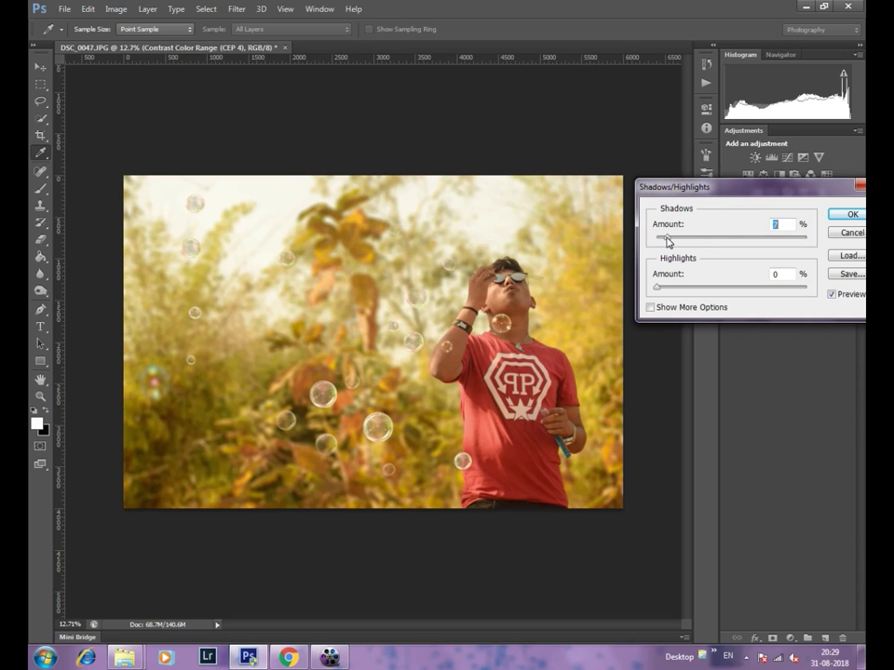
left_click_drag(697, 187, 634, 180)
left_click(788, 213)
key("e")
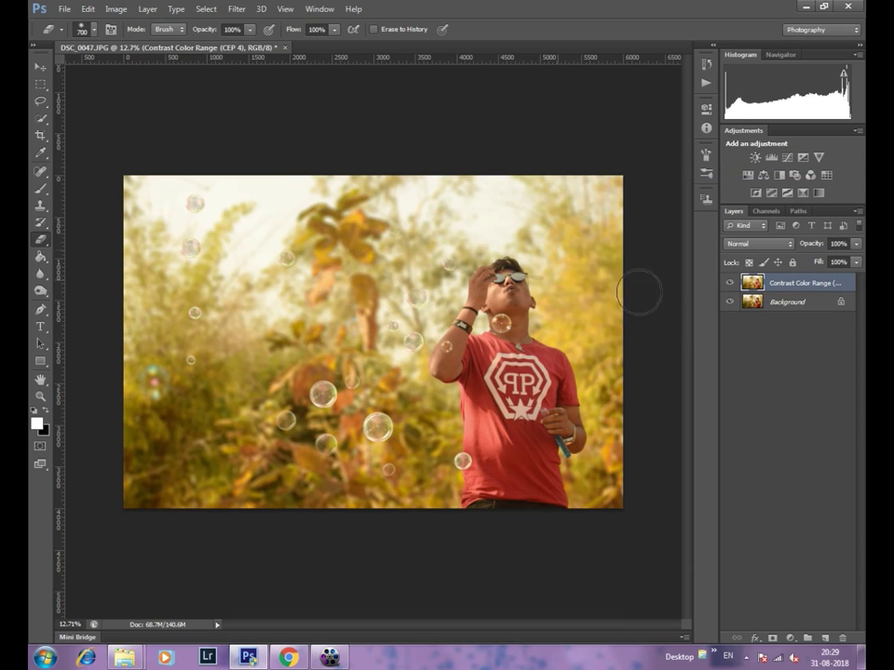
Merge the Contrast Color Range layer into Background and add a Color Lookup layer.
right_click(792, 288)
left_click(684, 434)
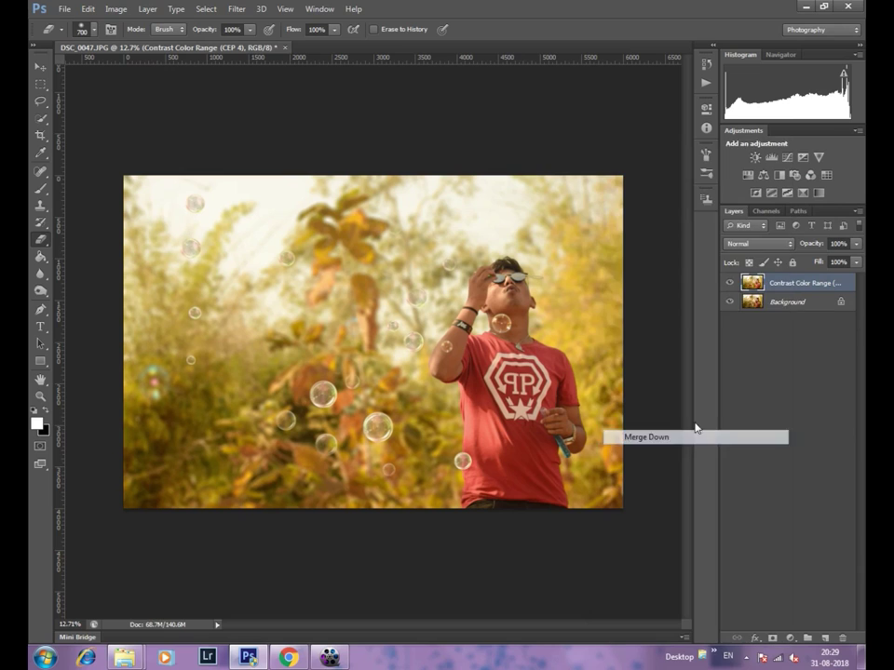
left_click(826, 177)
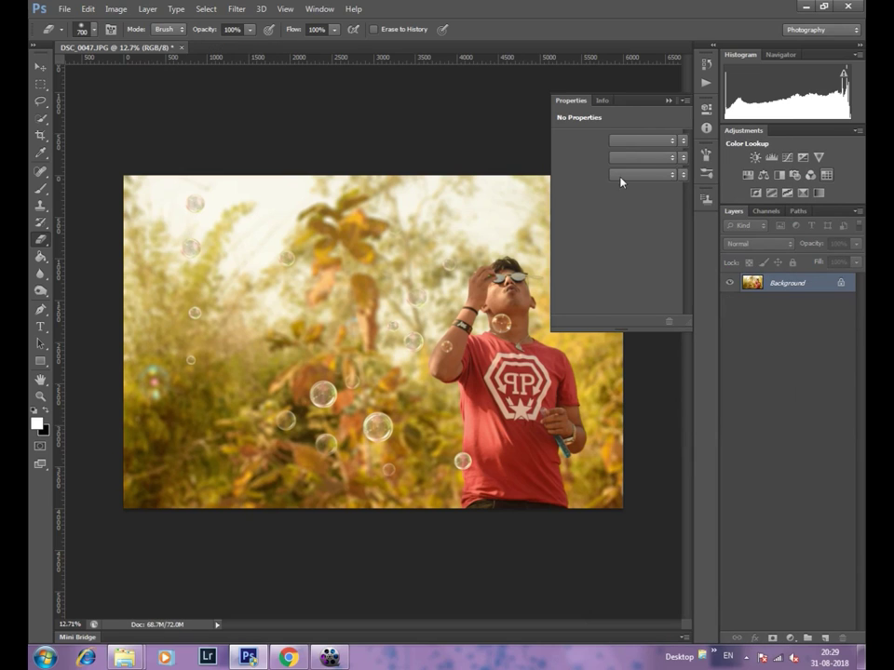
left_click(626, 141)
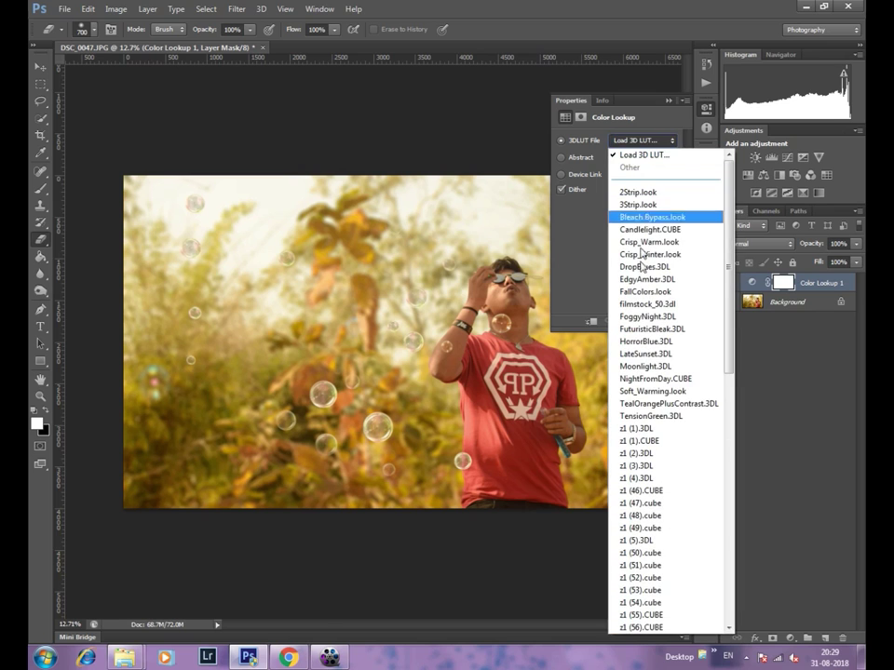
Preview the z1 (1).3DL lookup and browse down through the 3D LUT files.
left_click(641, 424)
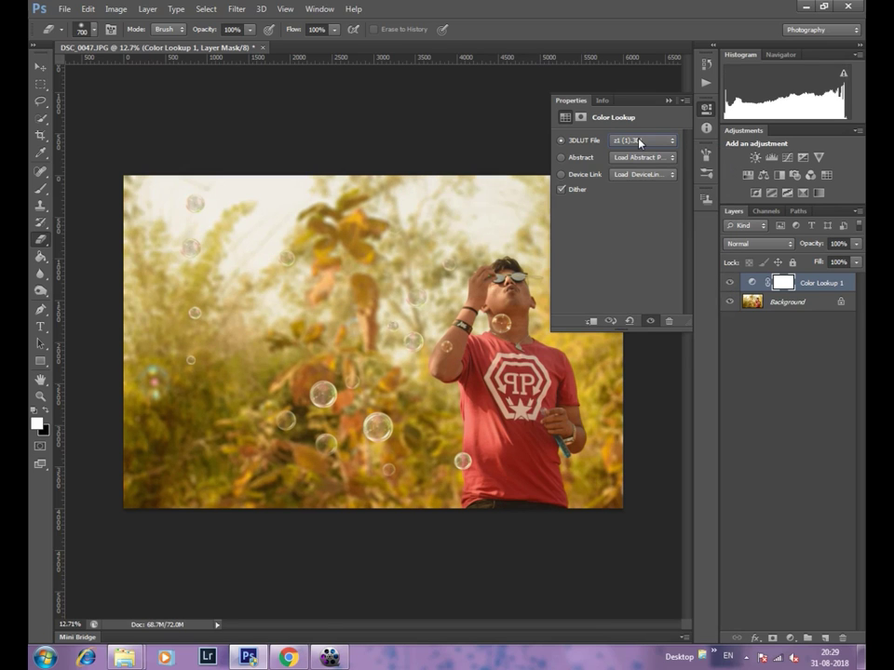
scroll(638, 141, "down", 1)
scroll(638, 141, "down", 1)
scroll(639, 141, "down", 1)
scroll(639, 141, "down", 1)
scroll(639, 140, "down", 1)
scroll(638, 140, "down", 1)
scroll(639, 141, "down", 1)
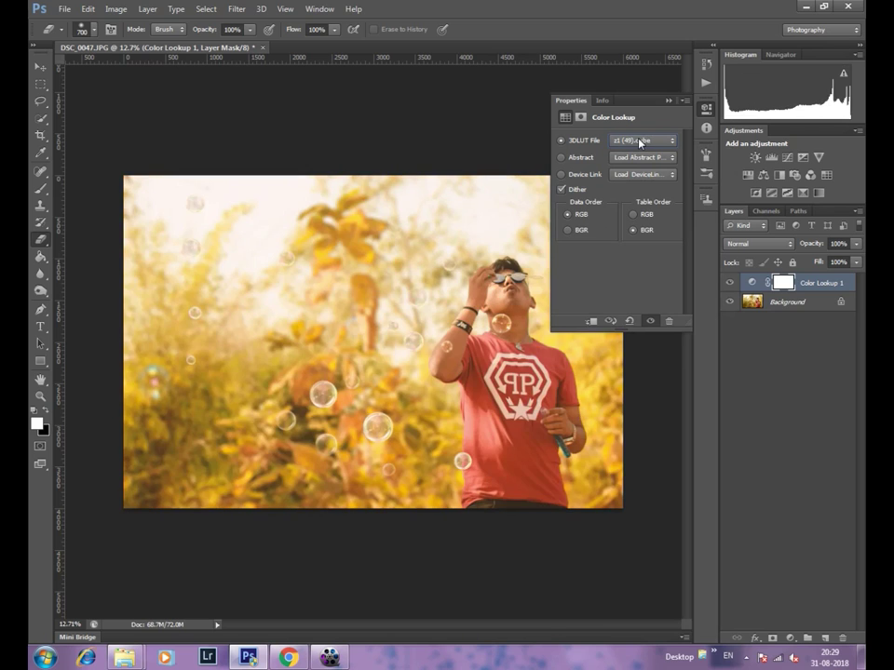
scroll(639, 141, "down", 1)
scroll(638, 141, "down", 1)
scroll(638, 141, "down", 1)
scroll(639, 141, "down", 1)
scroll(639, 140, "down", 1)
scroll(638, 140, "down", 1)
scroll(638, 141, "down", 1)
scroll(639, 140, "down", 1)
scroll(638, 140, "down", 1)
scroll(638, 140, "down", 1)
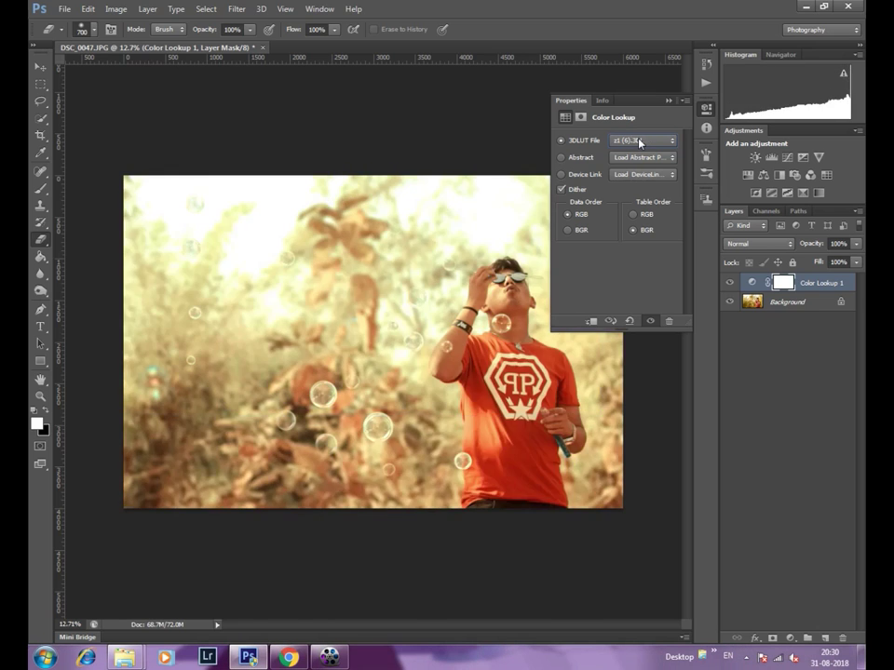
scroll(638, 140, "down", 1)
scroll(638, 141, "down", 1)
scroll(638, 140, "down", 1)
scroll(639, 141, "down", 1)
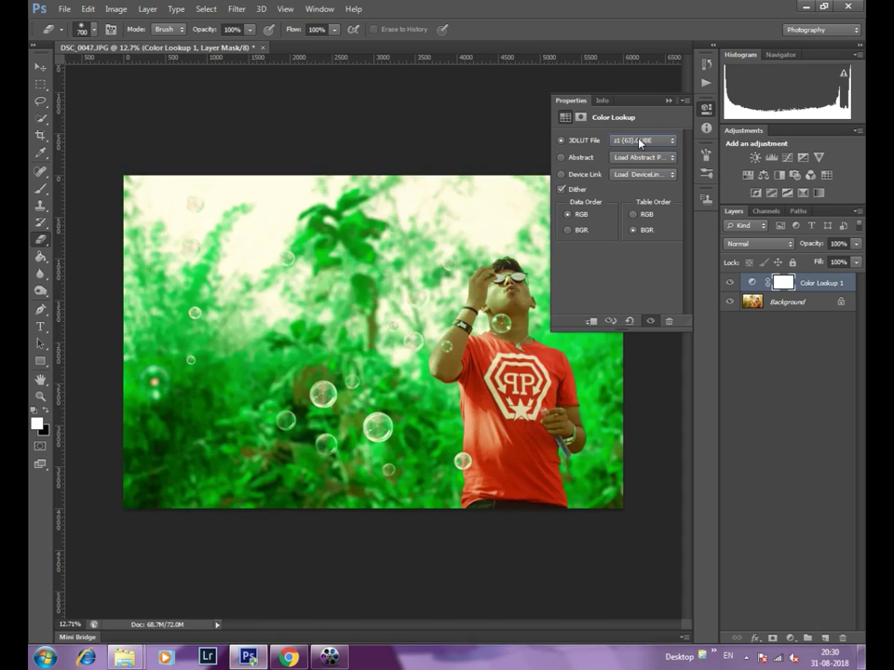
scroll(639, 141, "down", 1)
scroll(639, 140, "down", 2)
scroll(639, 141, "down", 1)
scroll(639, 142, "down", 1)
scroll(639, 142, "down", 1)
scroll(639, 142, "down", 1)
scroll(638, 142, "down", 1)
scroll(638, 141, "down", 1)
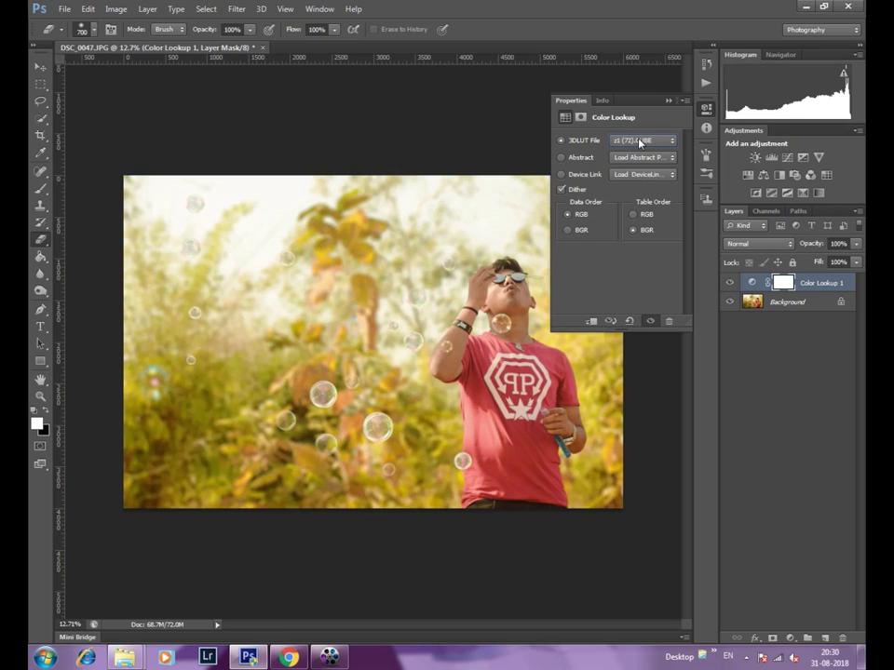
scroll(638, 142, "down", 1)
scroll(639, 142, "down", 1)
scroll(639, 141, "down", 1)
scroll(638, 141, "down", 1)
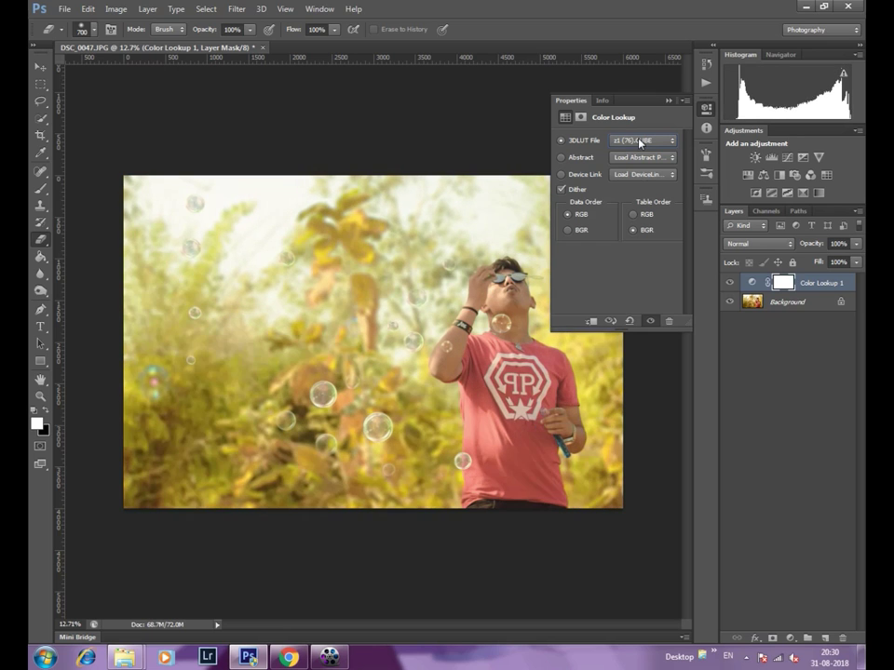
scroll(638, 141, "down", 1)
scroll(639, 142, "down", 1)
scroll(638, 141, "down", 1)
scroll(639, 142, "down", 1)
scroll(639, 141, "down", 1)
scroll(638, 141, "down", 1)
scroll(638, 141, "down", 1)
scroll(638, 142, "down", 1)
scroll(639, 141, "down", 1)
scroll(638, 141, "down", 1)
scroll(638, 141, "down", 1)
scroll(639, 142, "down", 1)
scroll(638, 141, "down", 1)
scroll(638, 142, "down", 1)
scroll(638, 141, "up", 3)
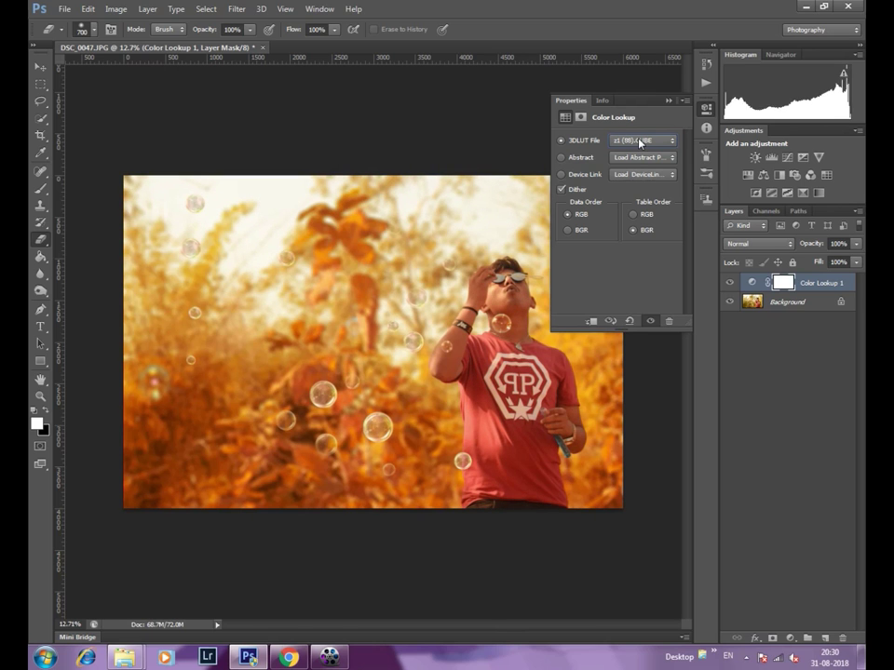
Try other lookups, including FuturisticBleak, filmstock_50 and HorrorBlue.
left_click(641, 142)
scroll(649, 221, "up", 5)
scroll(649, 220, "up", 5)
left_click(649, 217)
key("Up")
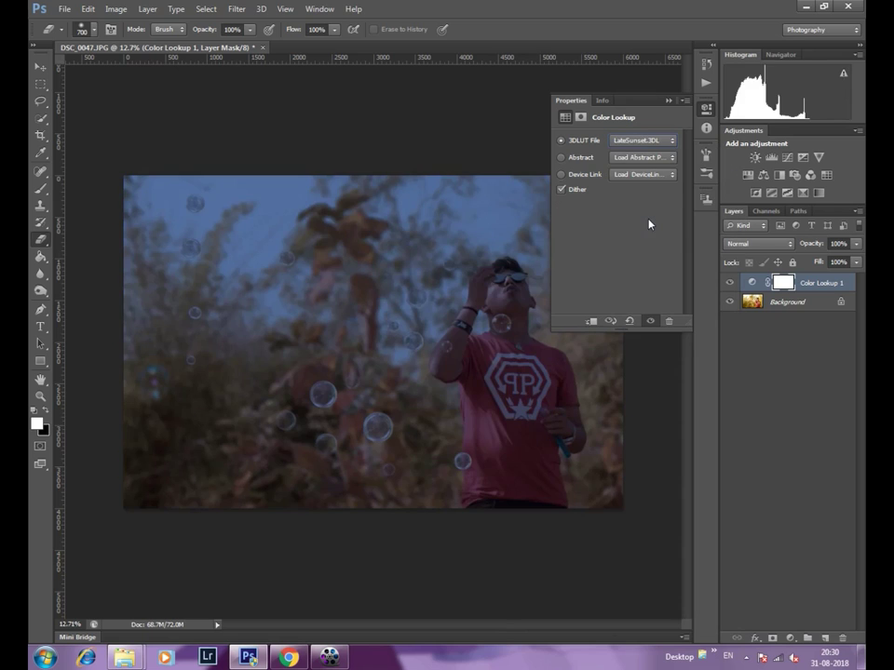
key("Up")
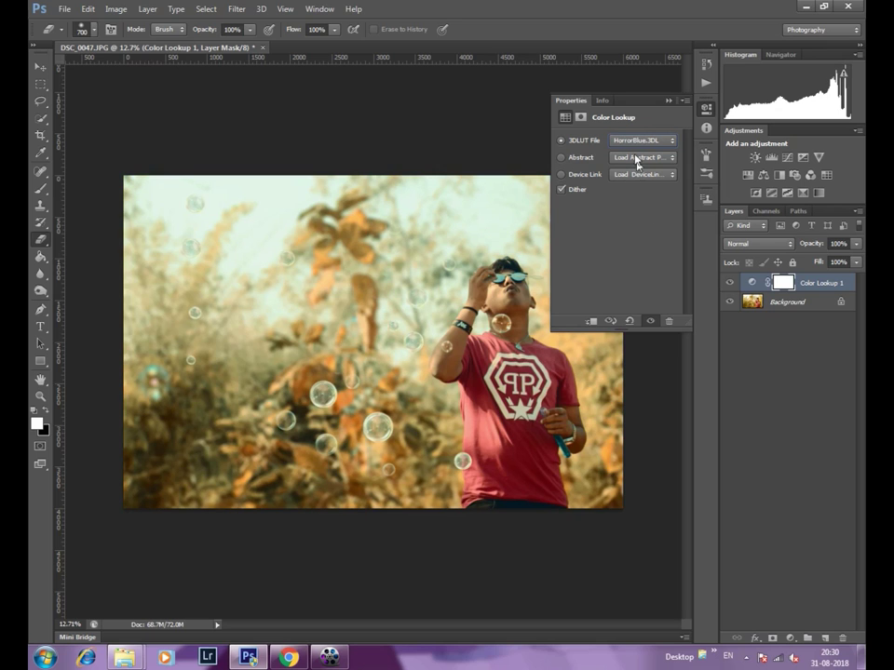
left_click(642, 142)
scroll(645, 167, "up", 1)
left_click(642, 178)
left_click(642, 141)
left_click(647, 166)
key("Down")
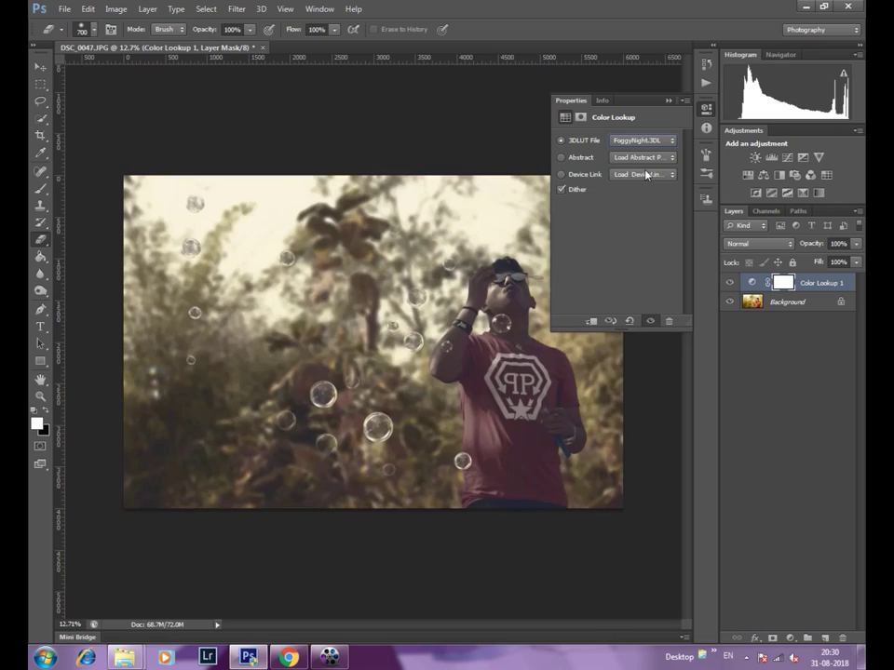
key("Down")
key("Down")
key("Down")
key("Up")
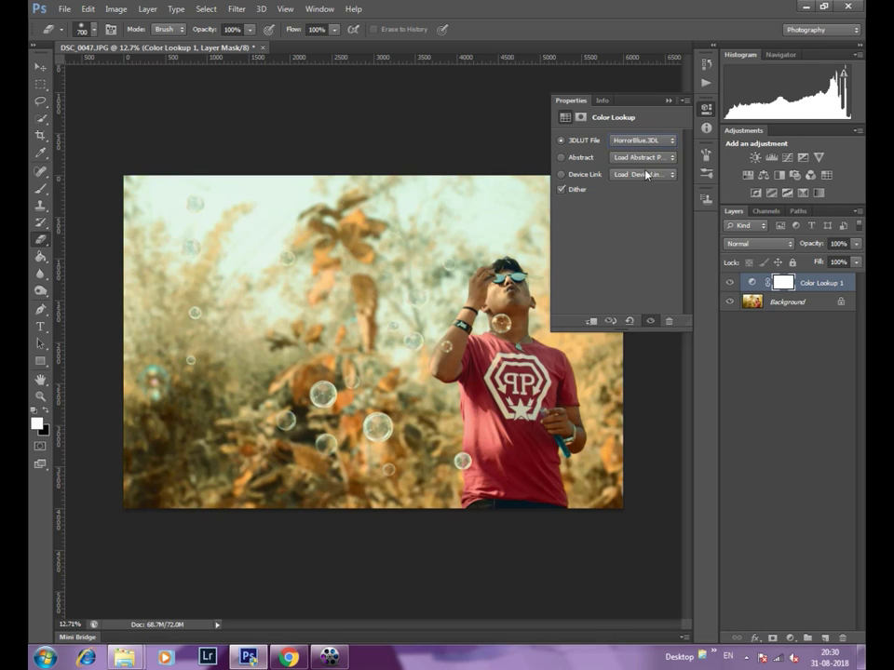
Settle on the z1 (49).cube lookup and merge it into the Background.
left_click(660, 142)
left_click(648, 307)
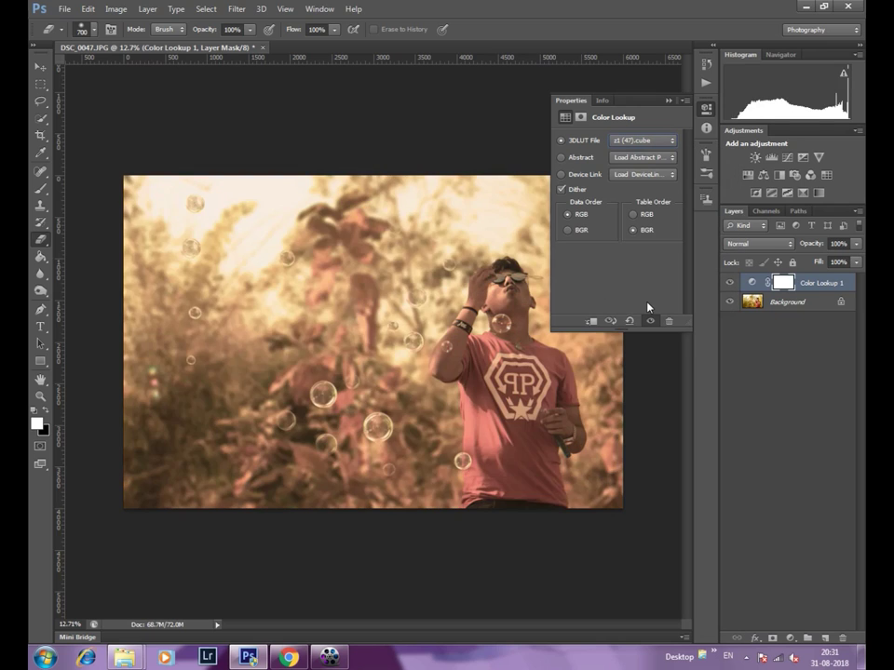
key("Down")
right_click(819, 283)
left_click(710, 435)
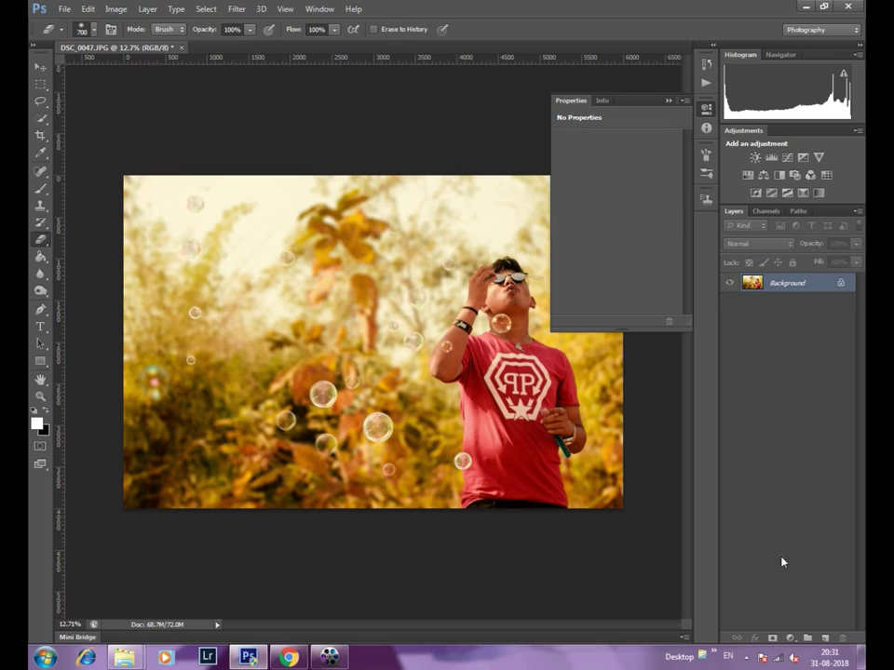
Add a Selective Color layer and adjust the Reds' cyan, black and magenta.
left_click(803, 194)
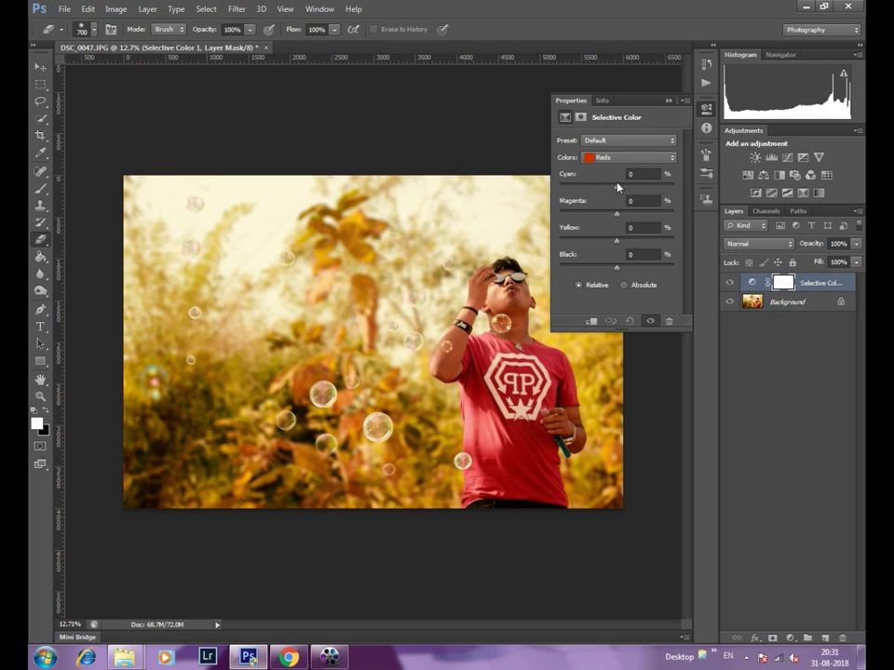
left_click_drag(586, 191, 647, 192)
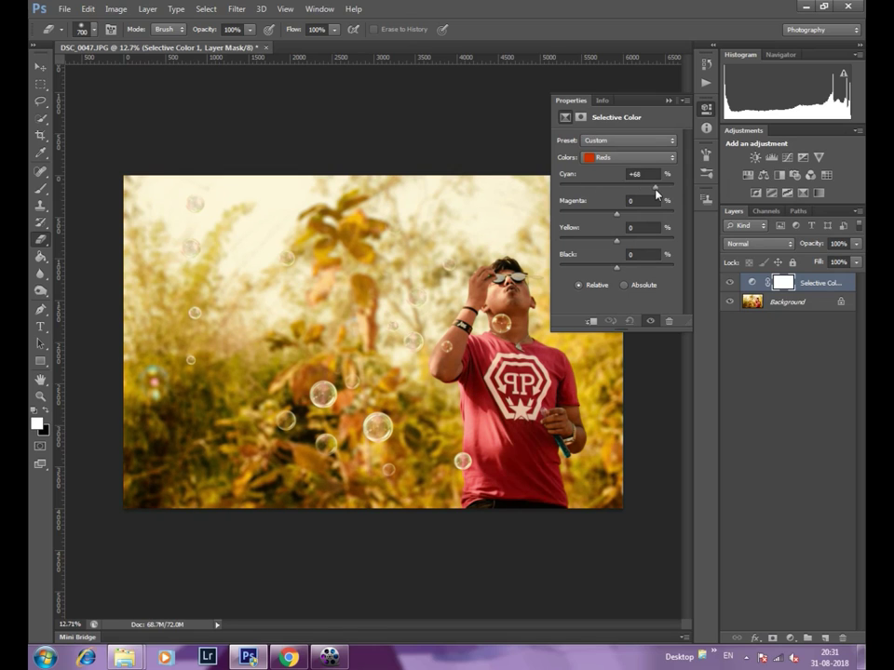
mouse_move(615, 269)
left_mouse_down()
mouse_move(594, 270)
mouse_move(615, 271)
left_mouse_up()
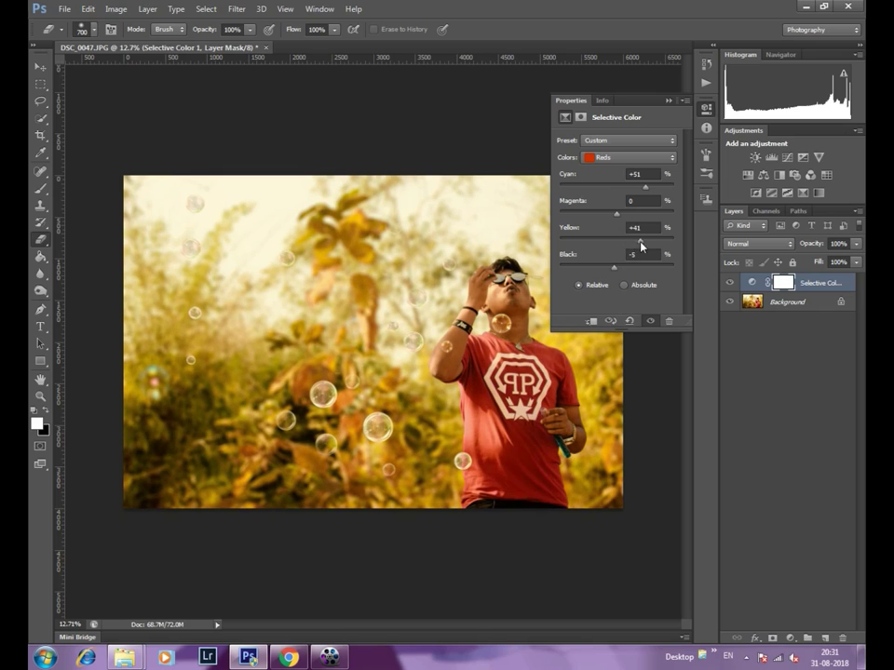
mouse_move(615, 213)
left_mouse_down()
mouse_move(630, 213)
mouse_move(611, 216)
left_mouse_up()
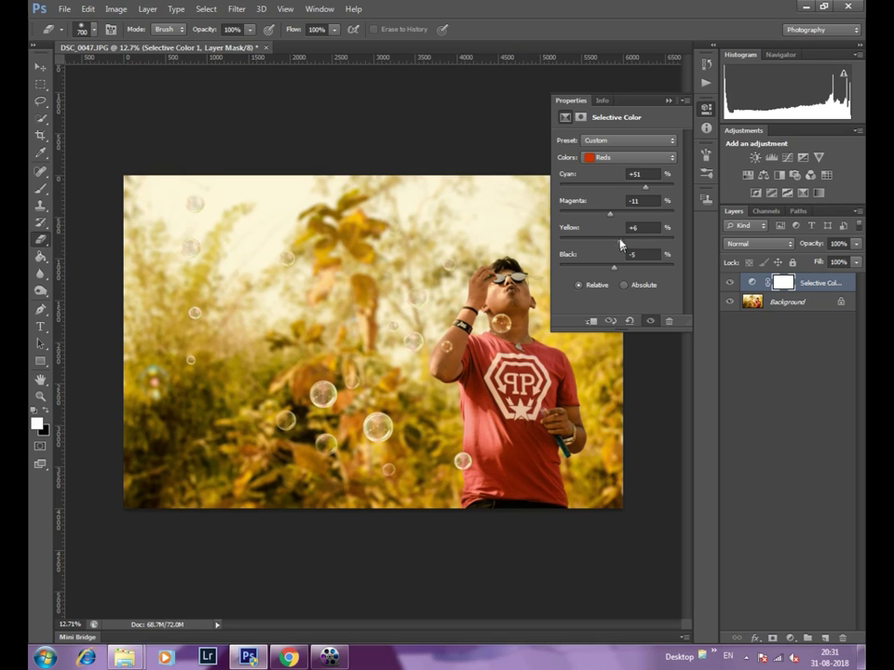
Set the Yellows to Cyan +16, Magenta −37, Yellow −11 and Black −14.
left_click(628, 157)
left_click(613, 182)
mouse_move(608, 189)
left_mouse_down()
mouse_move(575, 189)
mouse_move(645, 192)
left_mouse_up()
left_click_drag(588, 219, 596, 220)
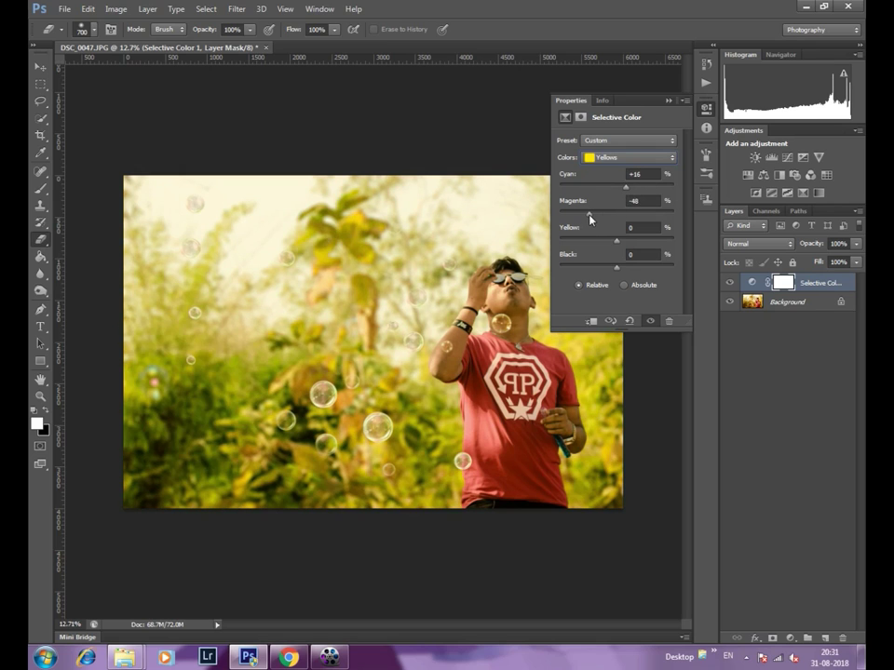
left_click_drag(596, 245, 611, 244)
left_click_drag(615, 268, 607, 269)
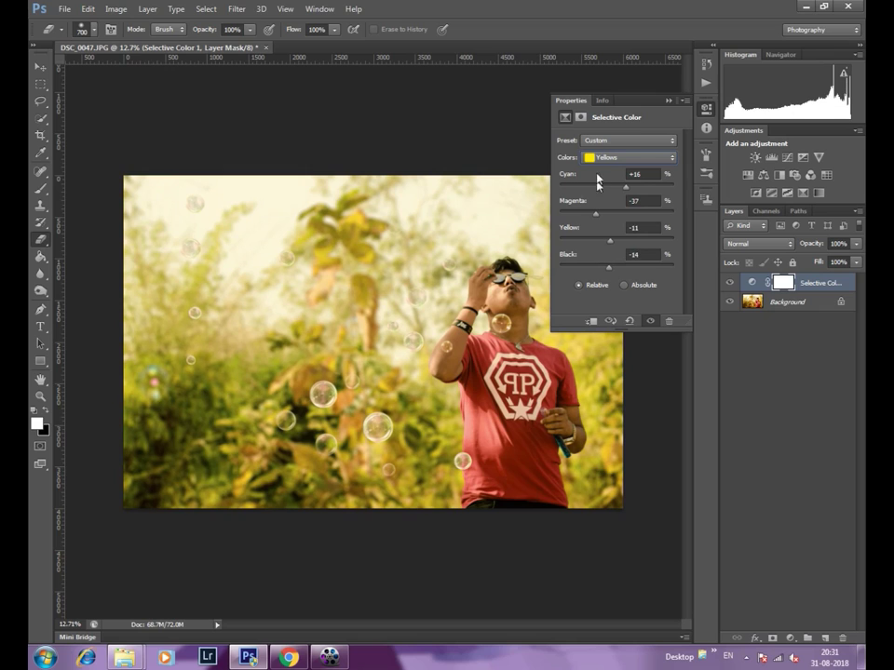
Merge the Selective Color layer down into the photo.
left_click(625, 157)
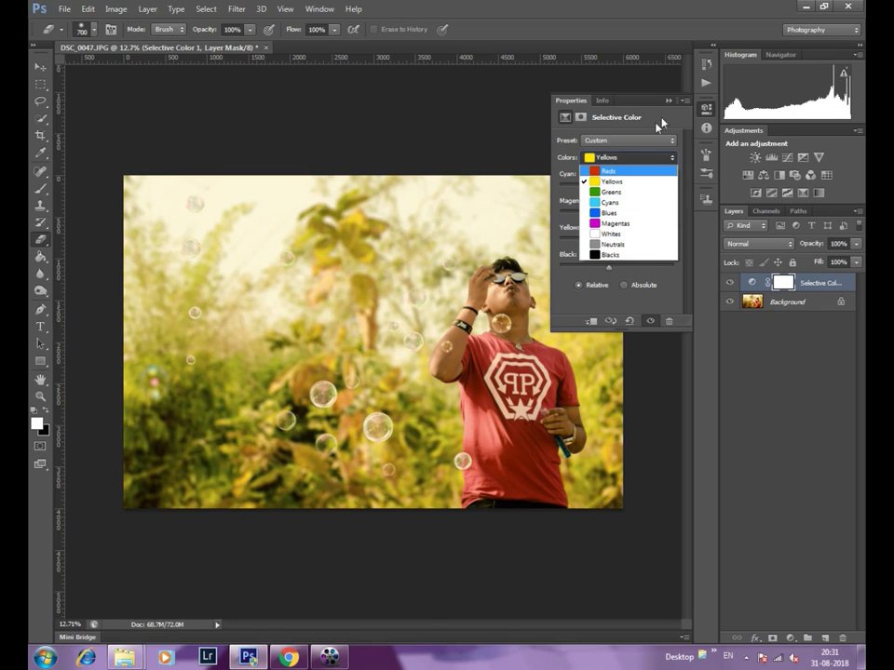
right_click(792, 284)
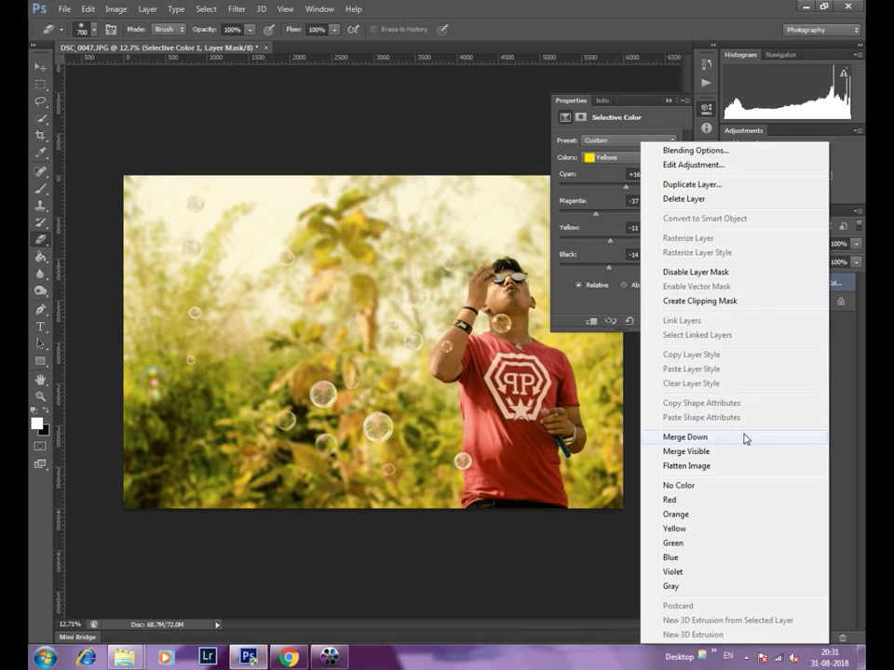
left_click(744, 436)
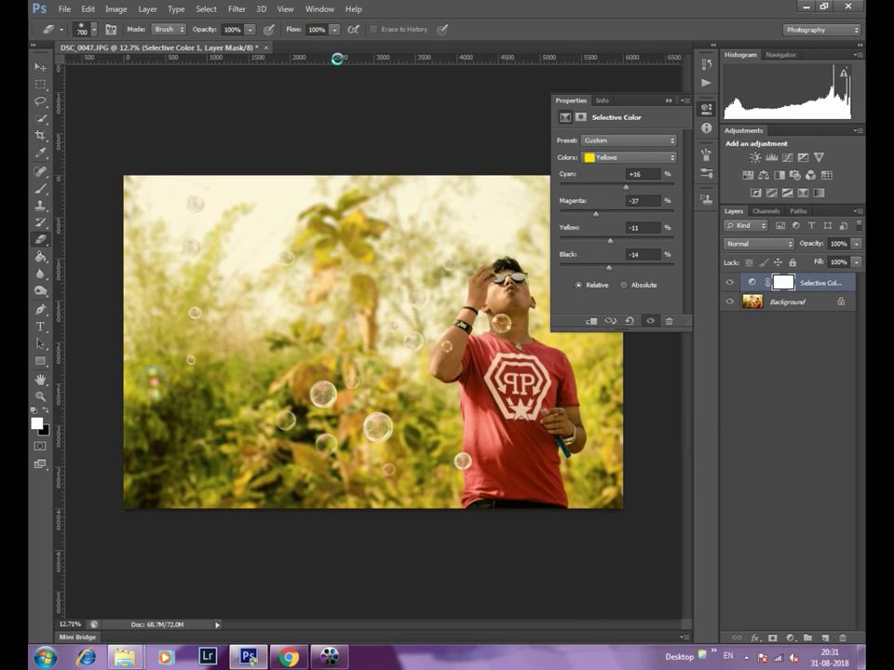
left_click(236, 9)
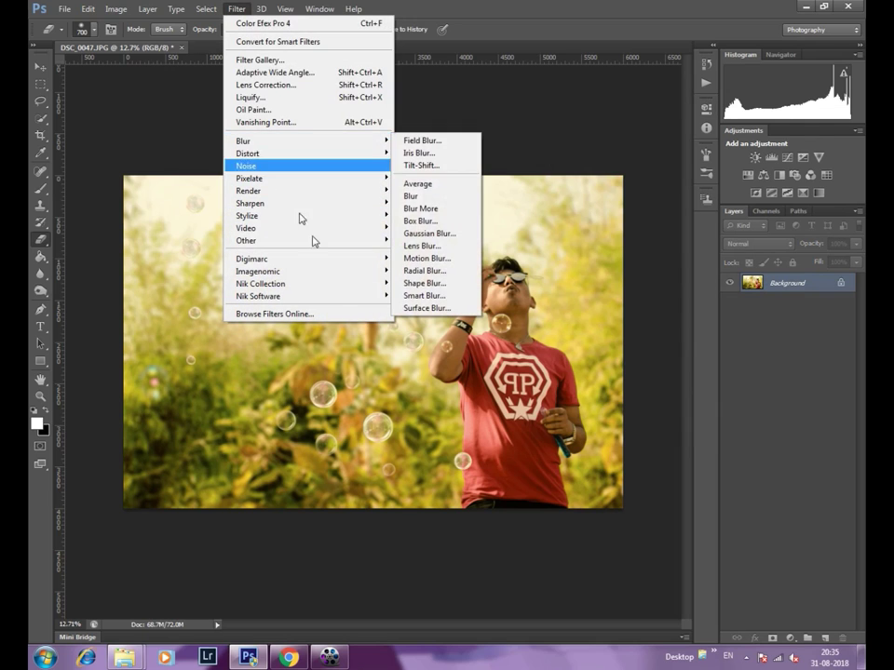
Apply Color Efex Pro 4 Detail Extractor at 40% with Contrast 19% and Saturation −6%.
mouse_move(261, 283)
left_click(415, 283)
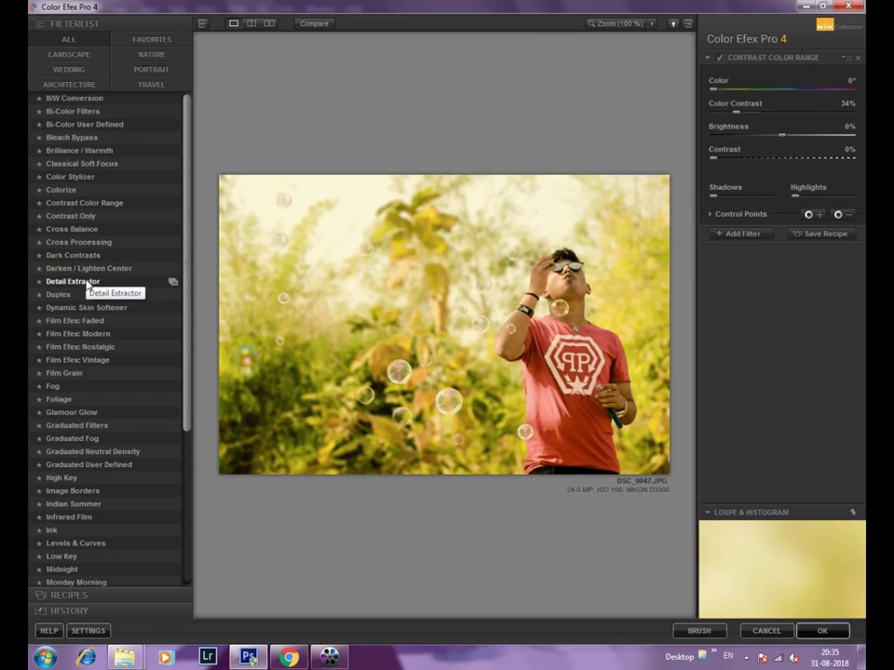
left_click(168, 281)
left_click(83, 202)
left_click(88, 283)
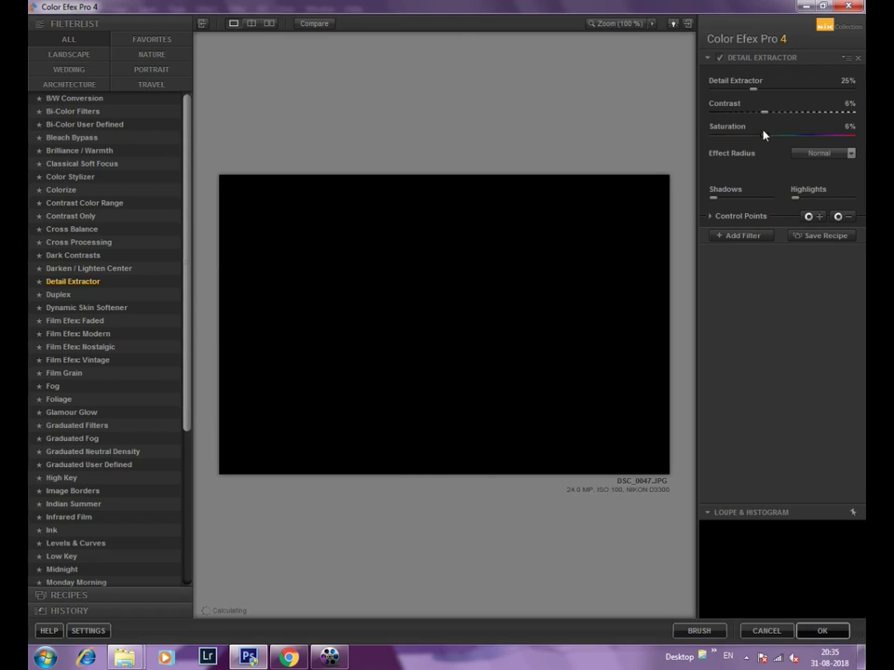
left_click_drag(763, 138, 755, 139)
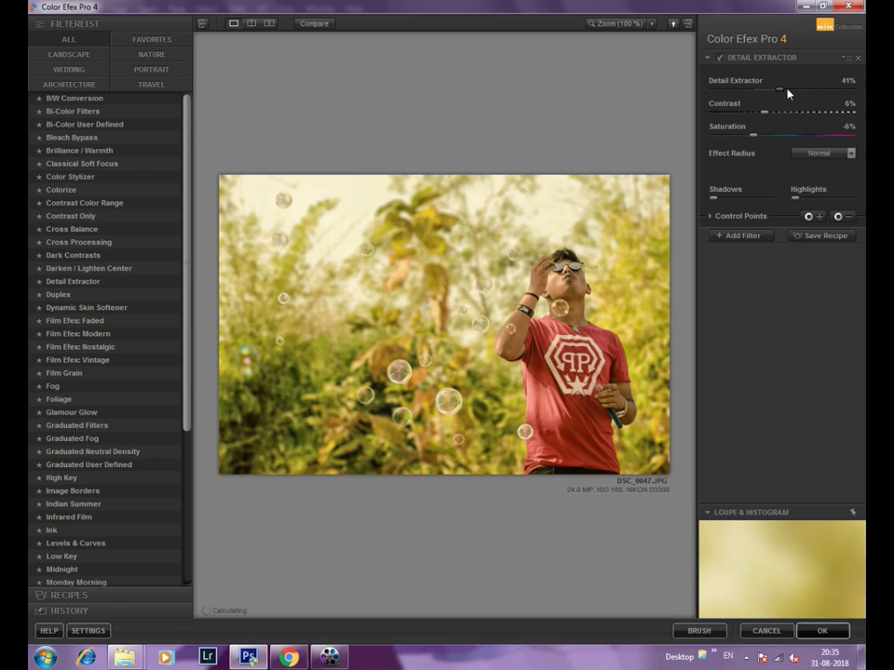
left_click(786, 90)
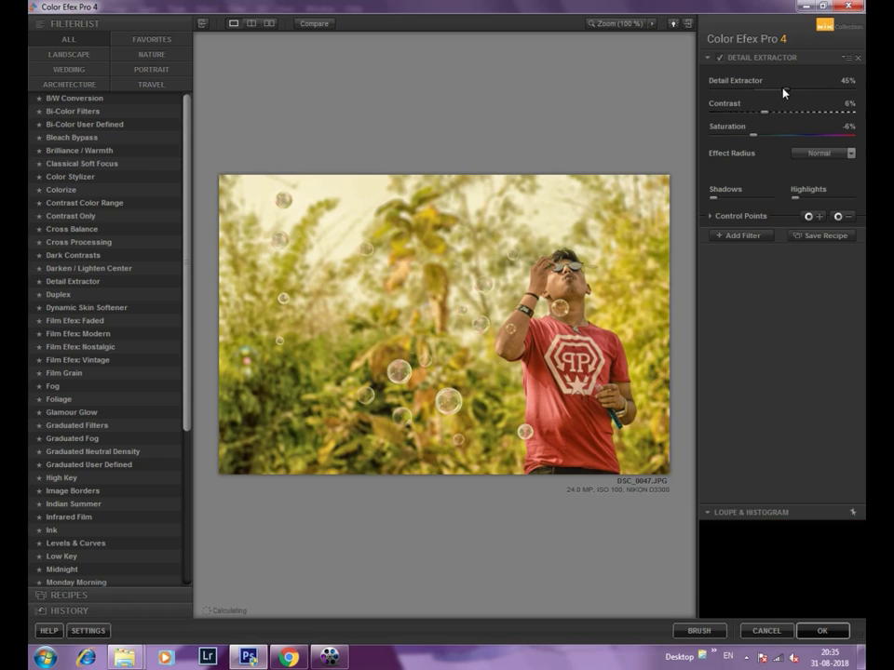
left_click(776, 111)
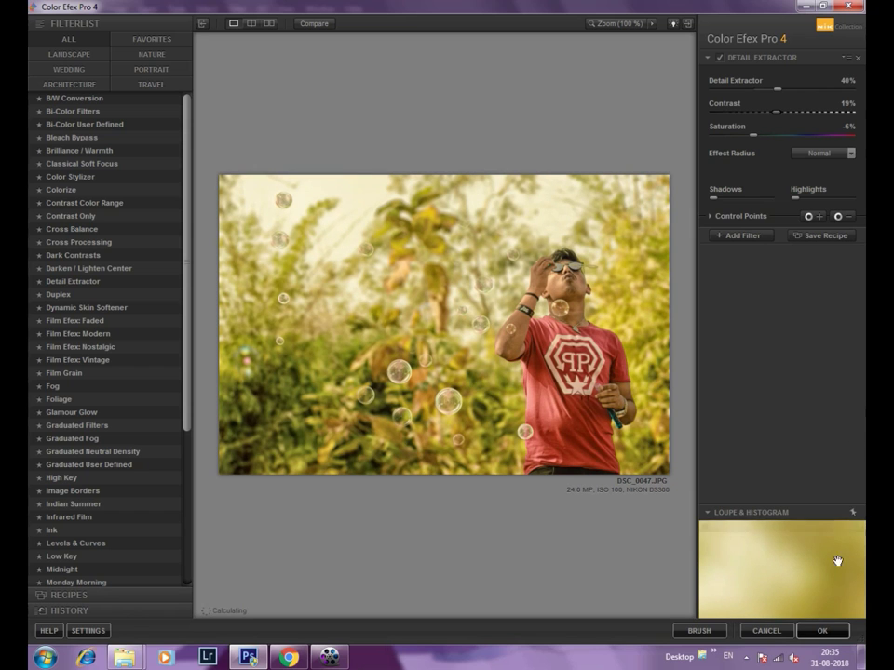
left_click(845, 632)
left_click(599, 193)
Merge the Detail Extractor layer into Background and duplicate the photo as Layer 1.
scroll(500, 311, "up", 2)
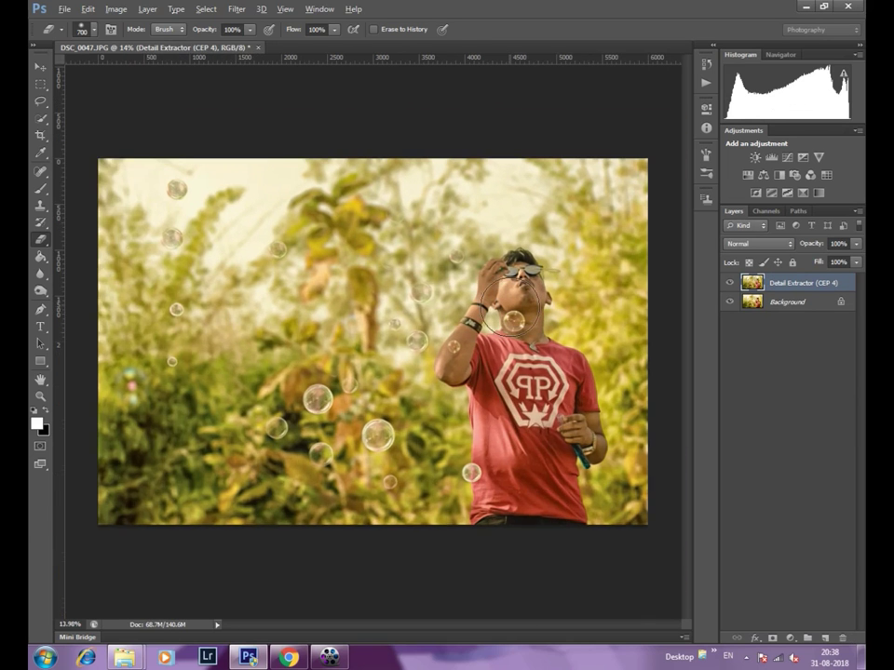
scroll(507, 307, "up", 2)
scroll(530, 296, "up", 2)
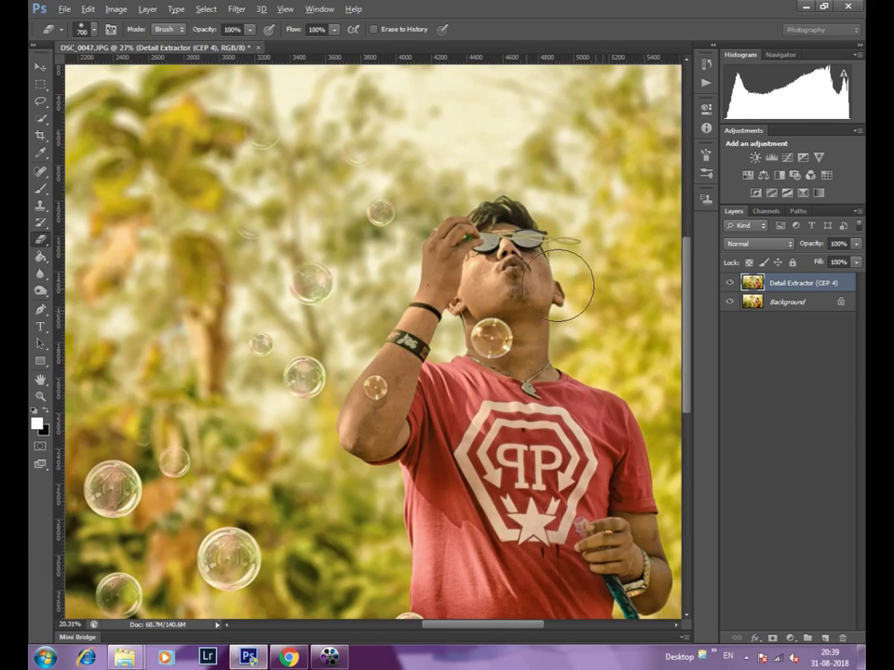
scroll(572, 280, "down", 2)
right_click(808, 285)
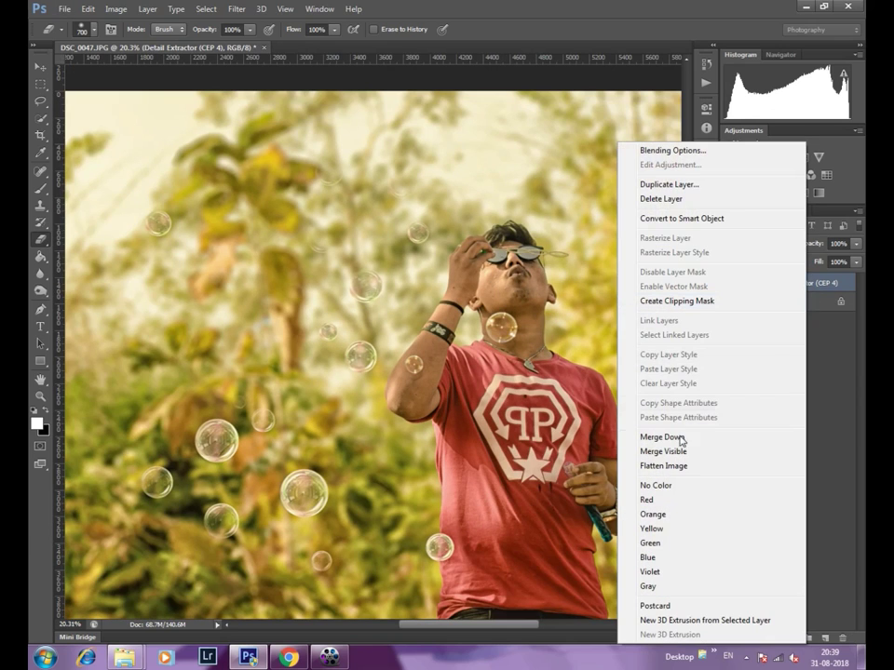
left_click(724, 291)
key("ctrl+e")
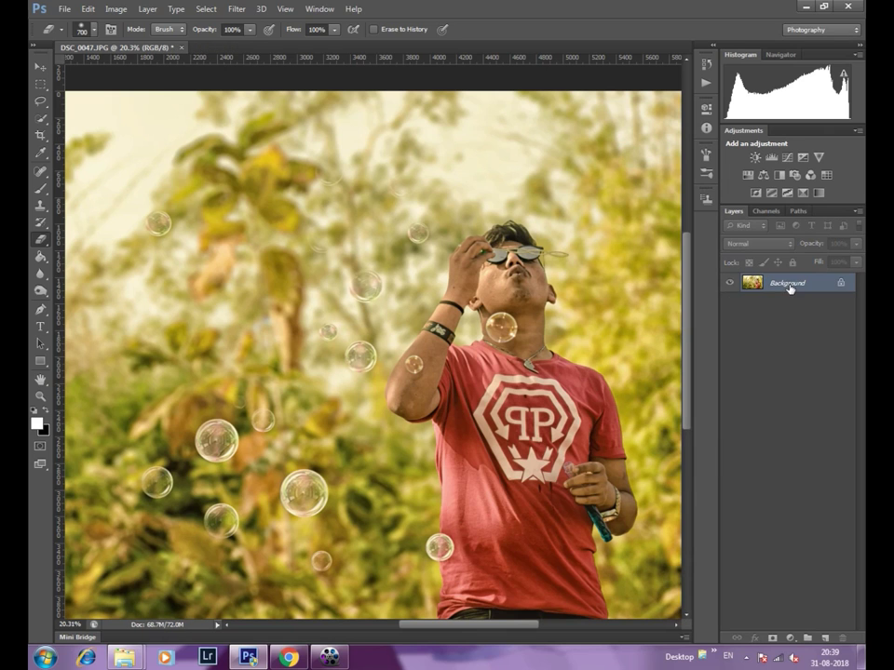
key("ctrl+j")
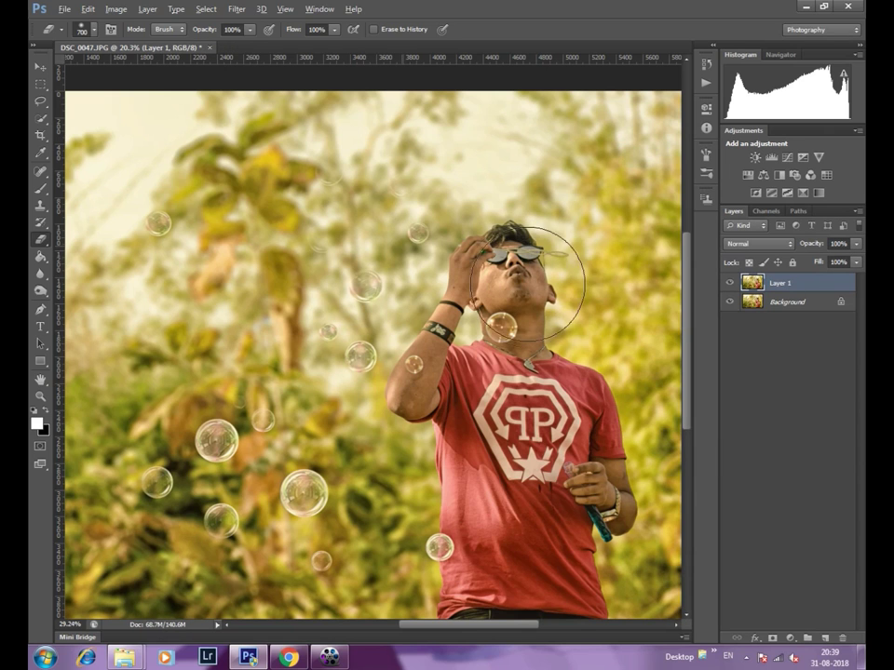
Heal three facial blemishes with a 125 px content-aware Spot Healing Brush.
scroll(512, 279, "up", 2)
scroll(512, 279, "up", 1)
scroll(540, 280, "up", 1)
scroll(560, 298, "up", 1)
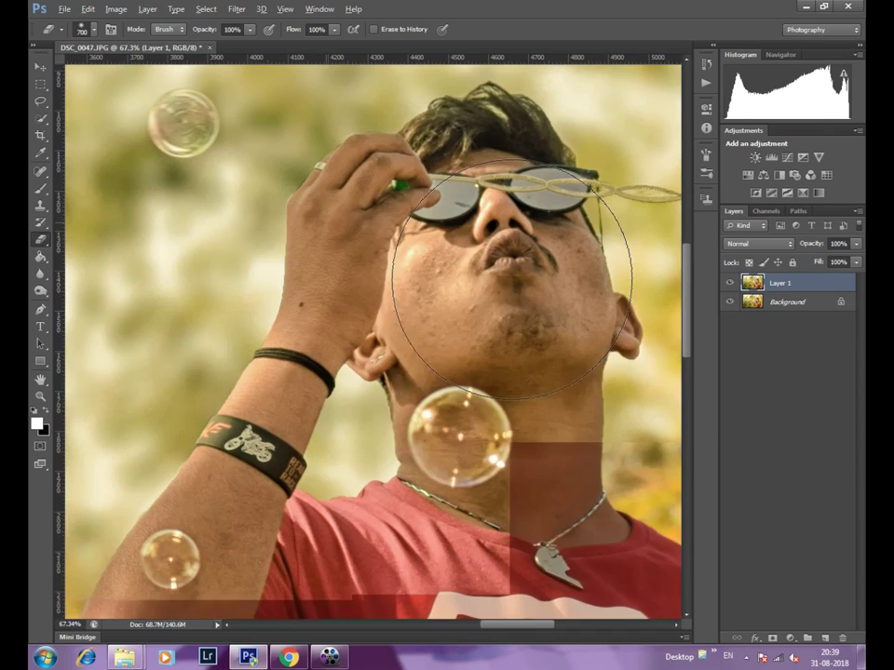
key("bracketleft")
key("bracketleft")
key("bracketleft")
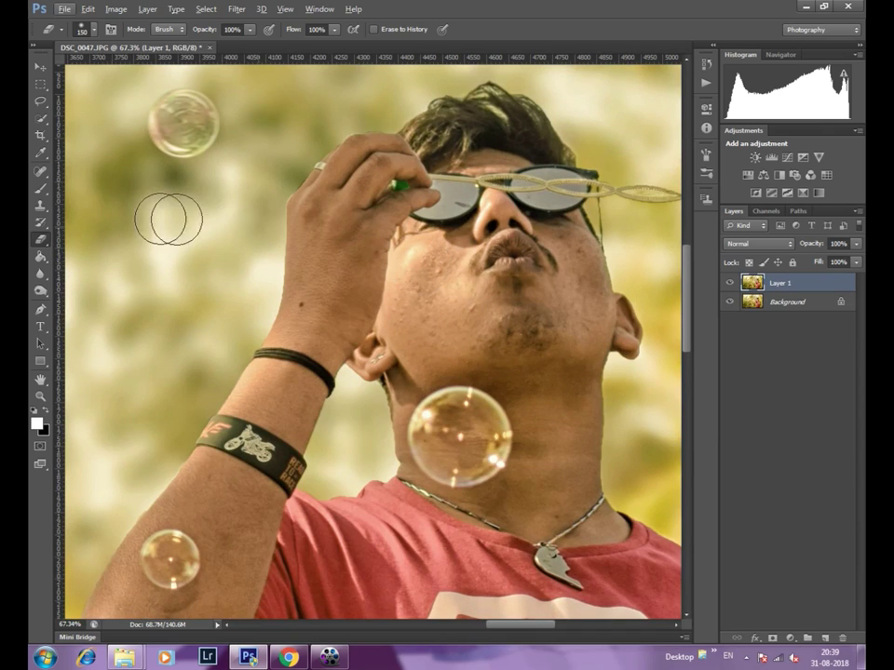
left_click(37, 174)
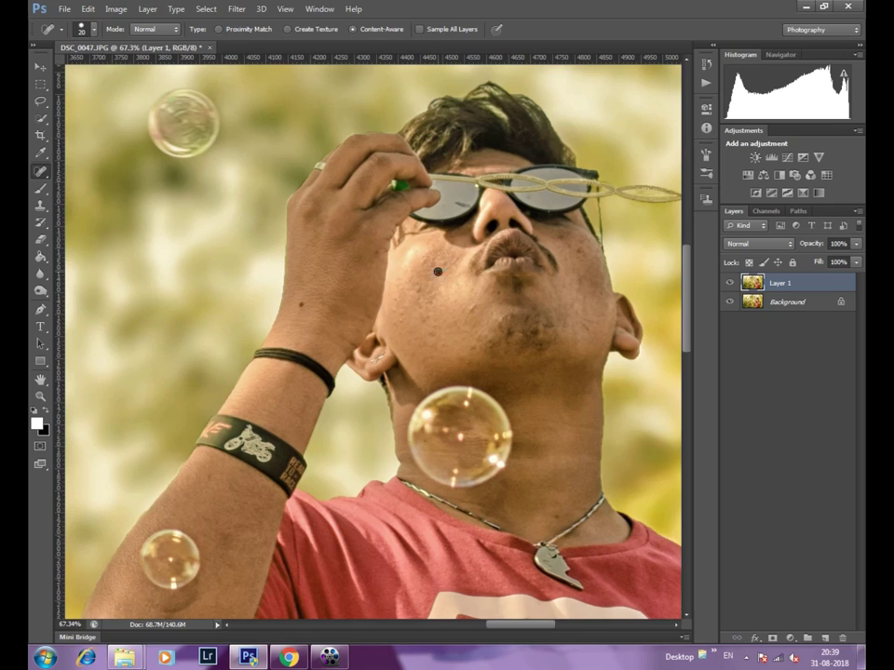
left_click(442, 263)
left_click(580, 244)
left_click(419, 299)
key("ctrl+0")
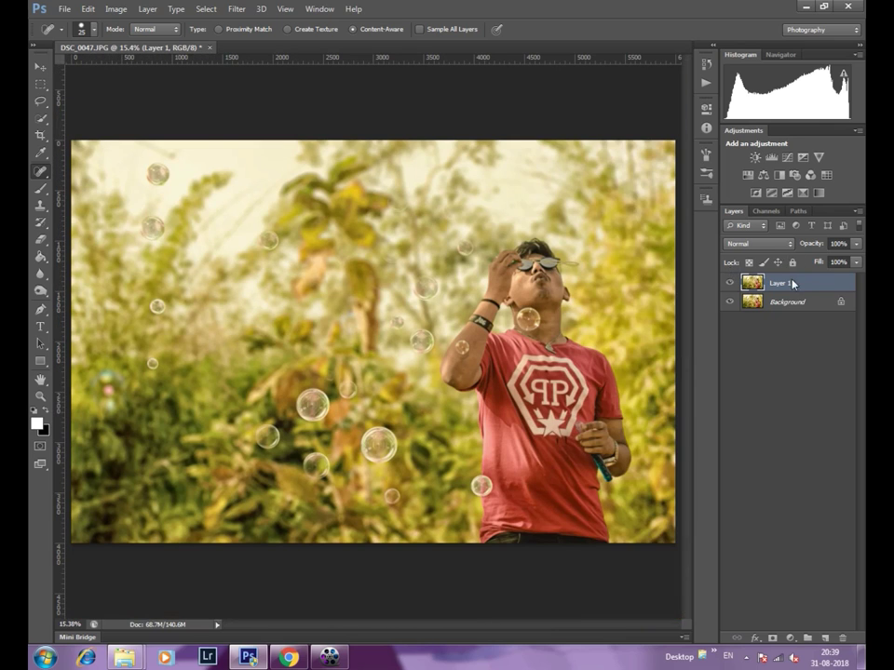
Merge Layer 1 into Background, then start Oil Paint with Angular Direction 0 and Shine 0.
right_click(792, 284)
left_click(643, 434)
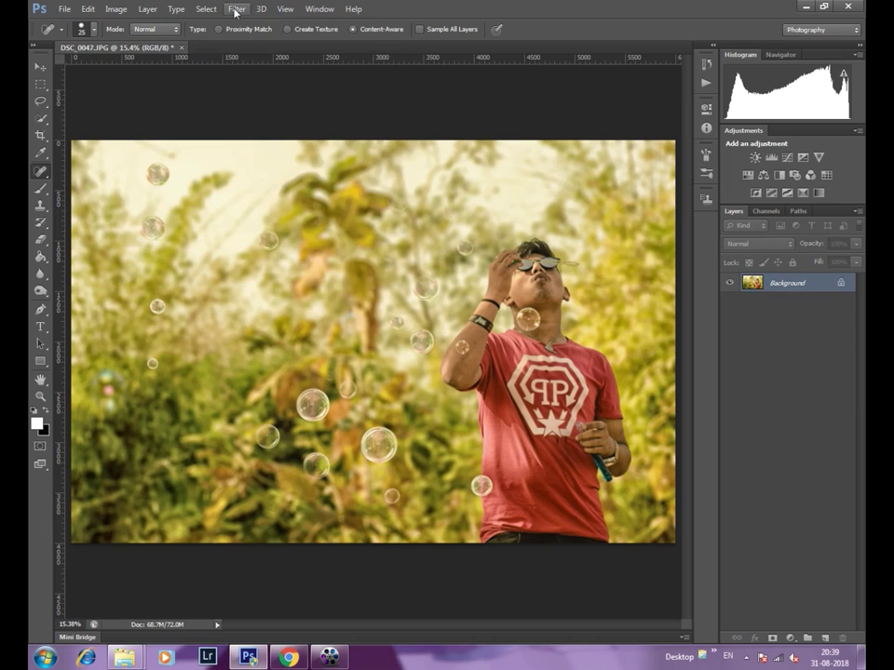
left_click(236, 9)
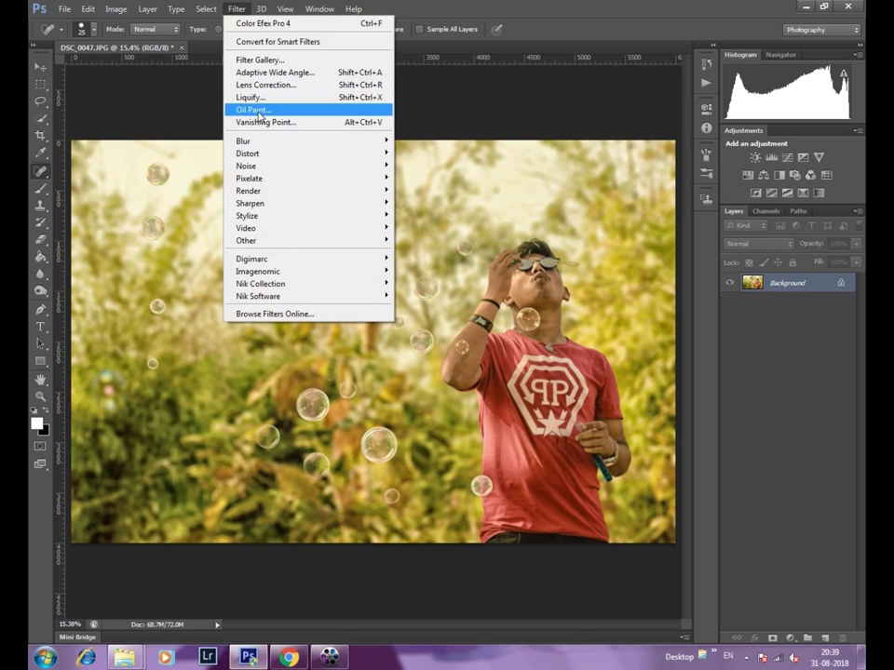
left_click(260, 112)
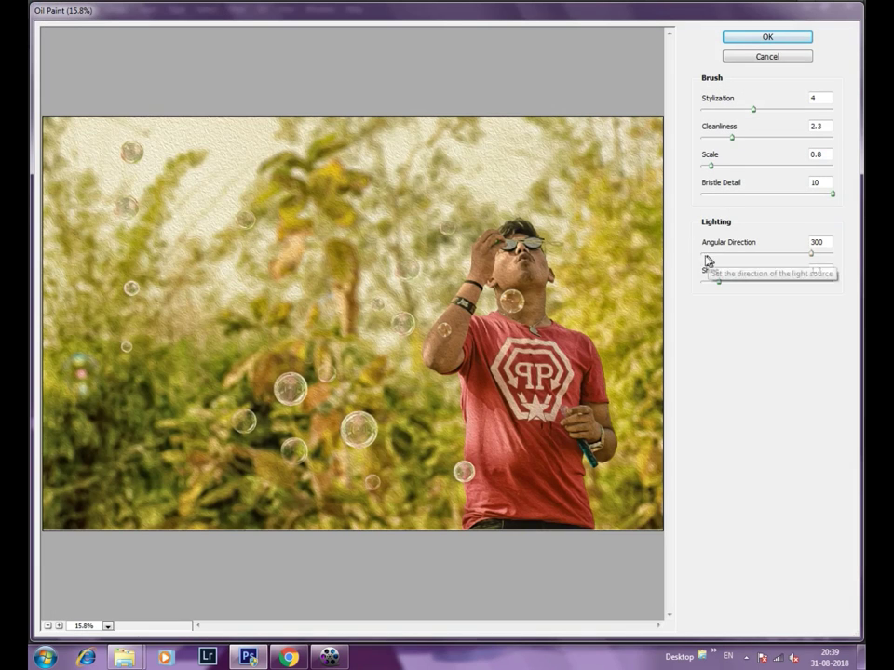
left_click(705, 253)
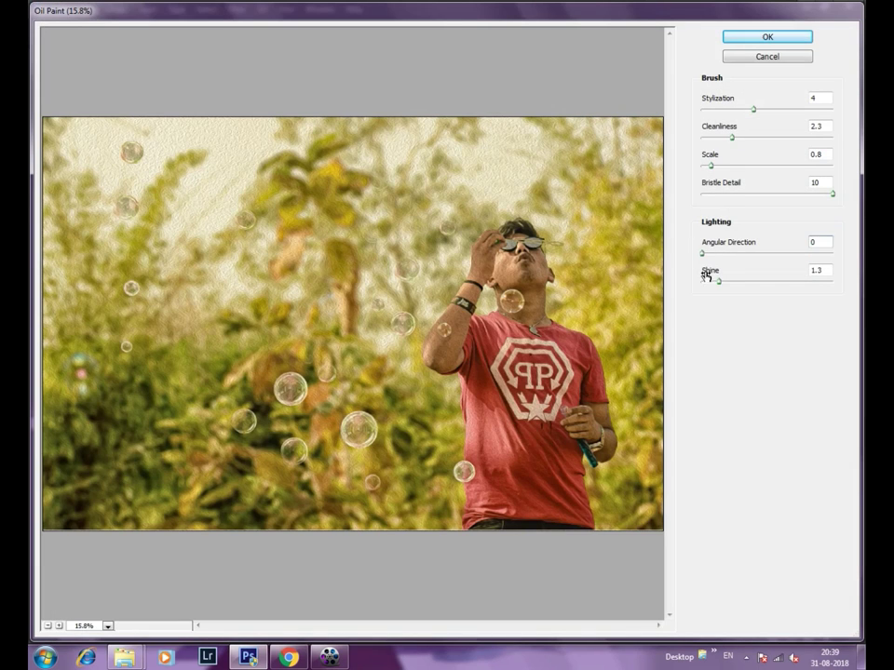
left_click_drag(702, 280, 687, 280)
Apply Oil Paint with Scale 10, Cleanliness 1.85 and Stylization 2.87.
left_click(501, 265, "ctrl")
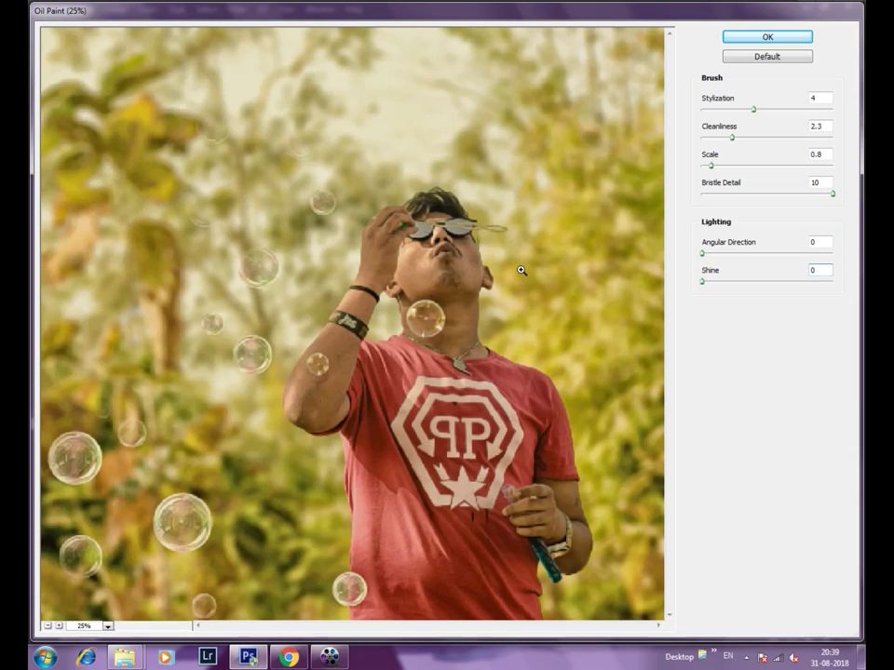
left_click(421, 266, "ctrl")
left_click_drag(380, 310, 419, 315)
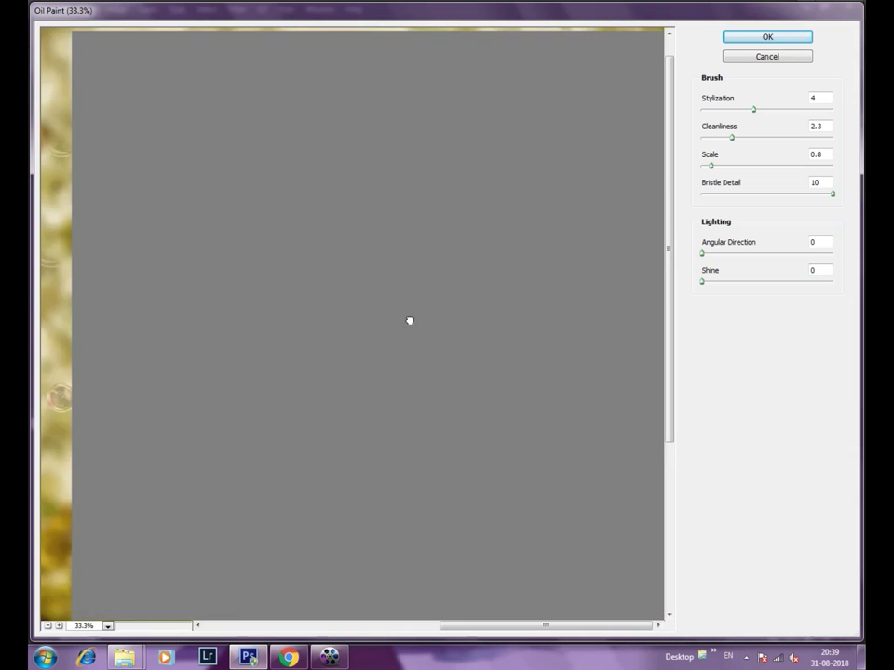
left_click(740, 164)
left_click(827, 165)
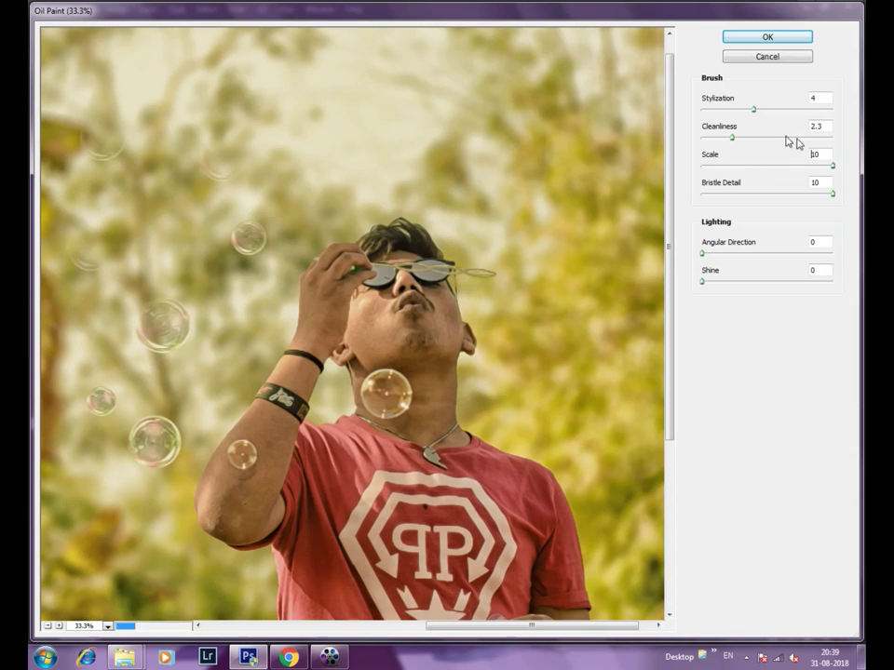
left_click_drag(725, 138, 718, 140)
left_click(726, 139)
left_click(737, 111)
left_click(760, 112)
left_click(738, 110)
left_click(767, 36)
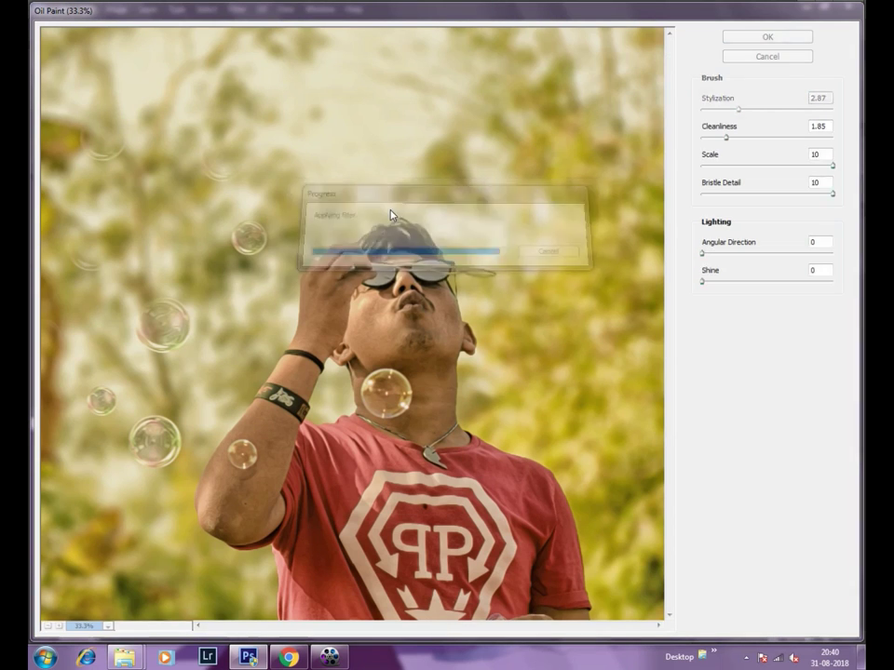
key("ctrl+minus")
scroll(497, 281, "up", 1)
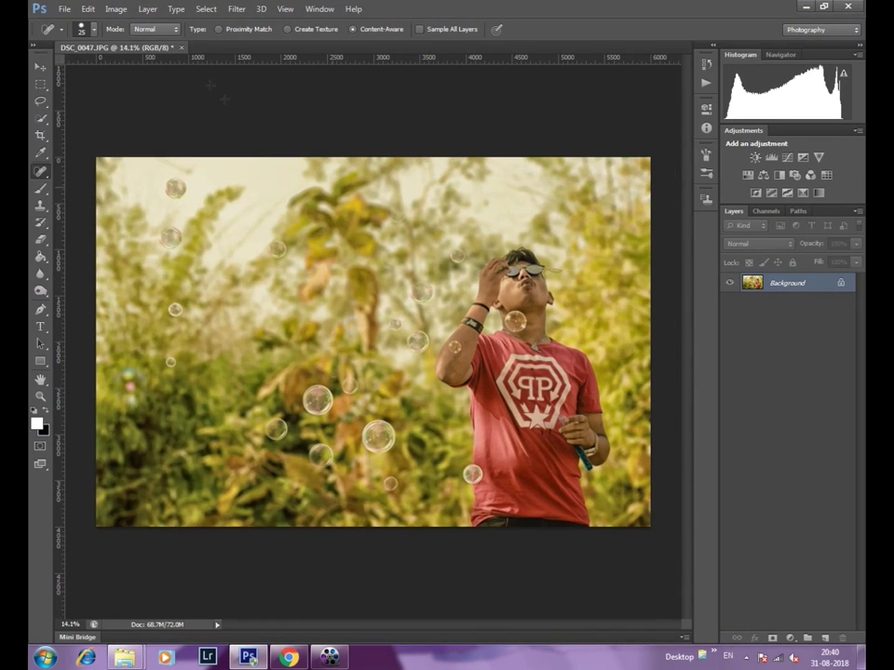
Apply Auto Contrast, then set the midtone Color Balance to -14, -9, -4.
left_click(115, 9)
left_click(144, 72)
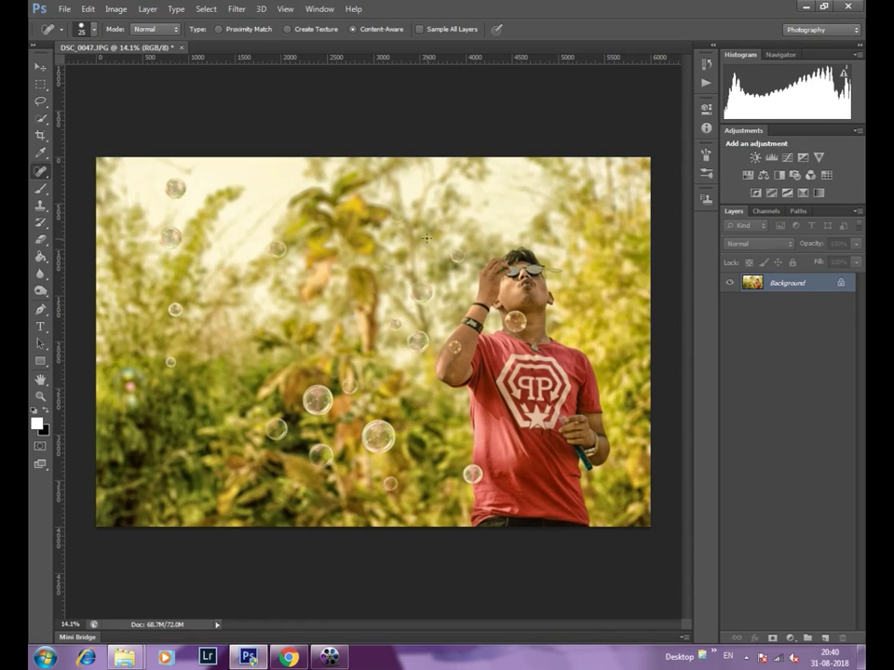
left_click(116, 8)
mouse_move(136, 42)
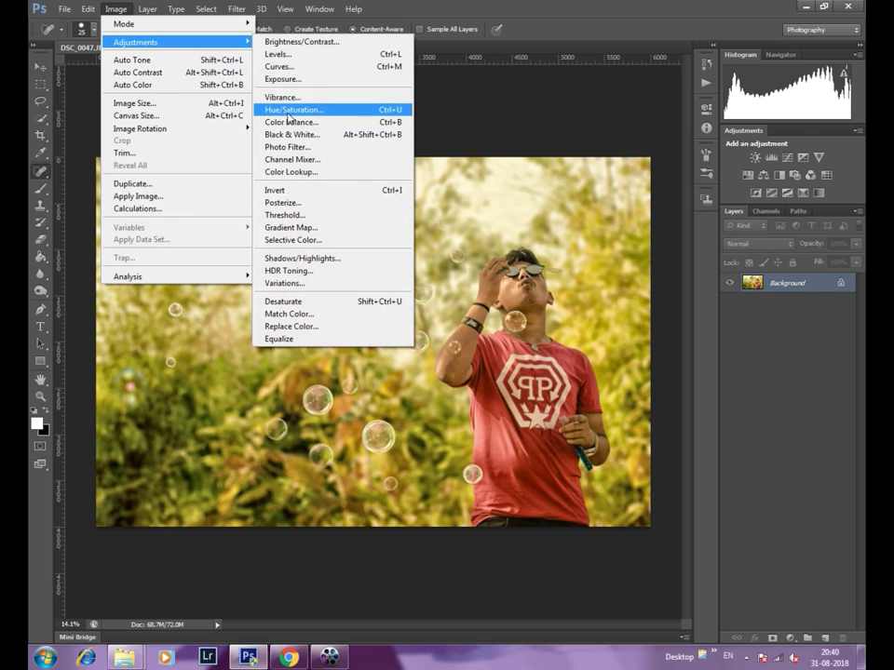
left_click(291, 121)
mouse_move(481, 160)
left_mouse_down()
mouse_move(792, 192)
mouse_move(810, 151)
left_mouse_up()
mouse_move(750, 220)
left_mouse_down()
mouse_move(763, 221)
mouse_move(742, 223)
mouse_move(757, 236)
mouse_move(740, 251)
mouse_move(754, 253)
mouse_move(734, 253)
mouse_move(758, 253)
mouse_move(748, 253)
left_mouse_up()
left_click_drag(825, 171, 668, 151)
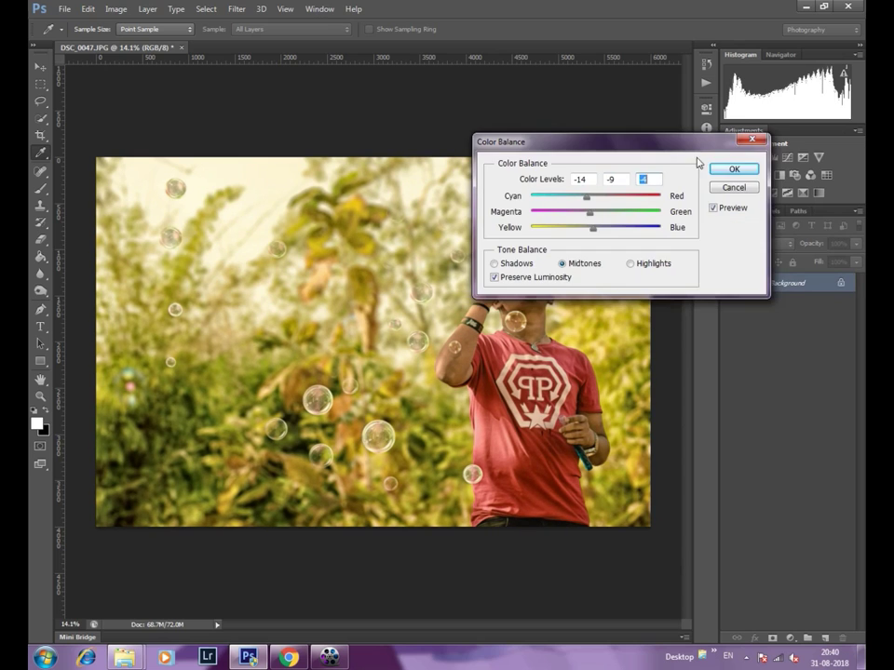
left_click(722, 172)
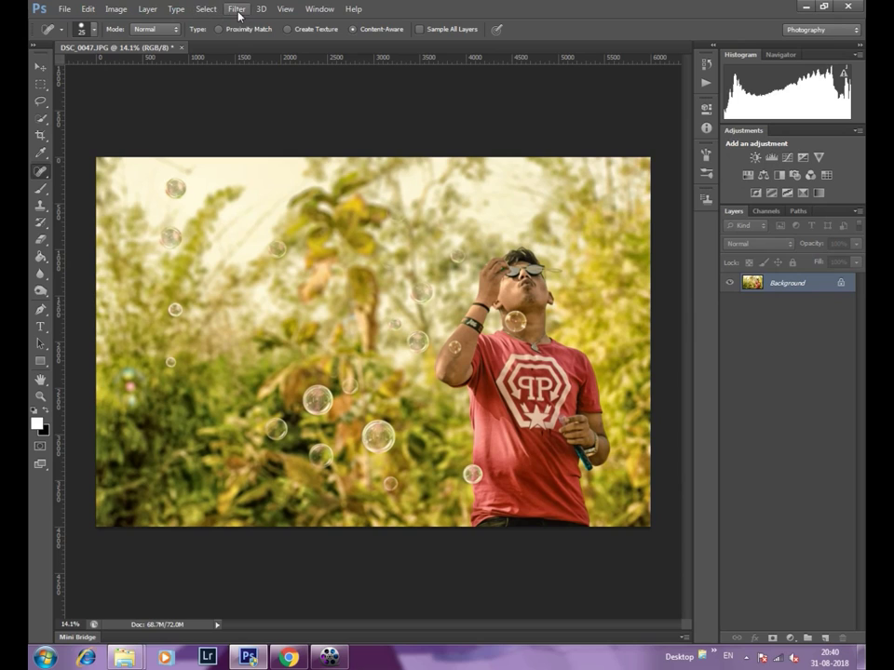
Add a Channel Mixer layer, boosting red in the Blue output and red and blue in the Green output.
key("e")
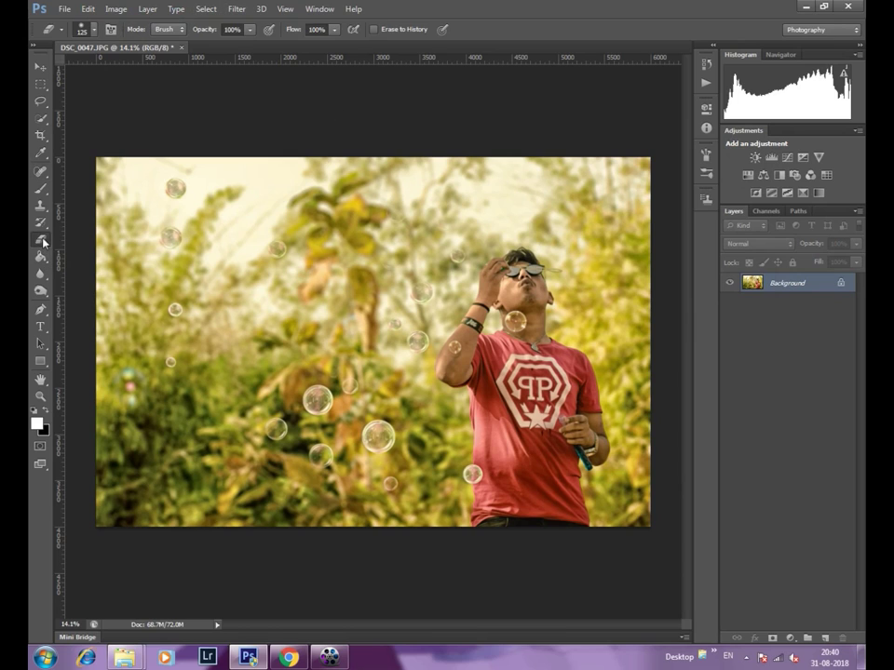
left_click(40, 189)
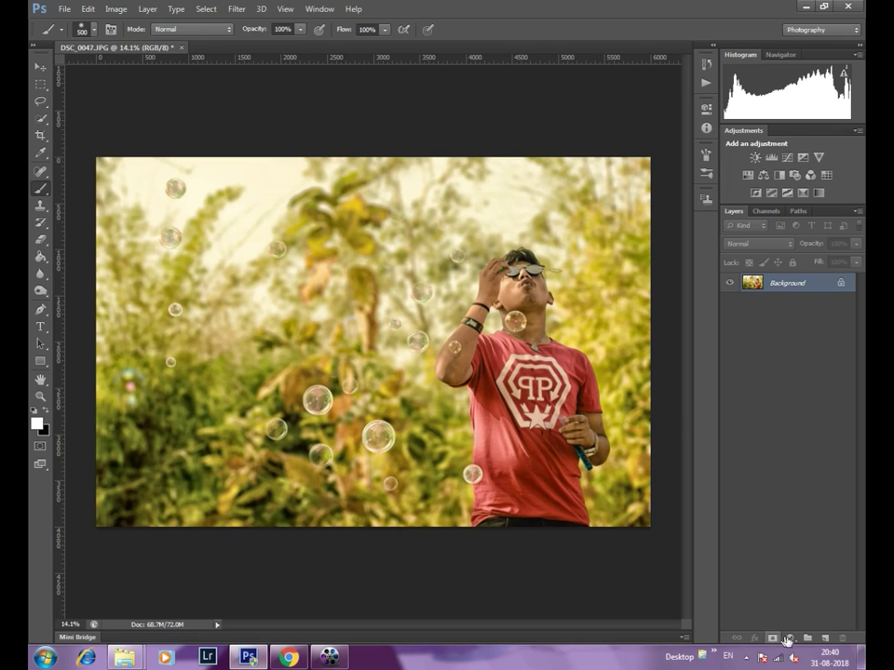
left_click(790, 637)
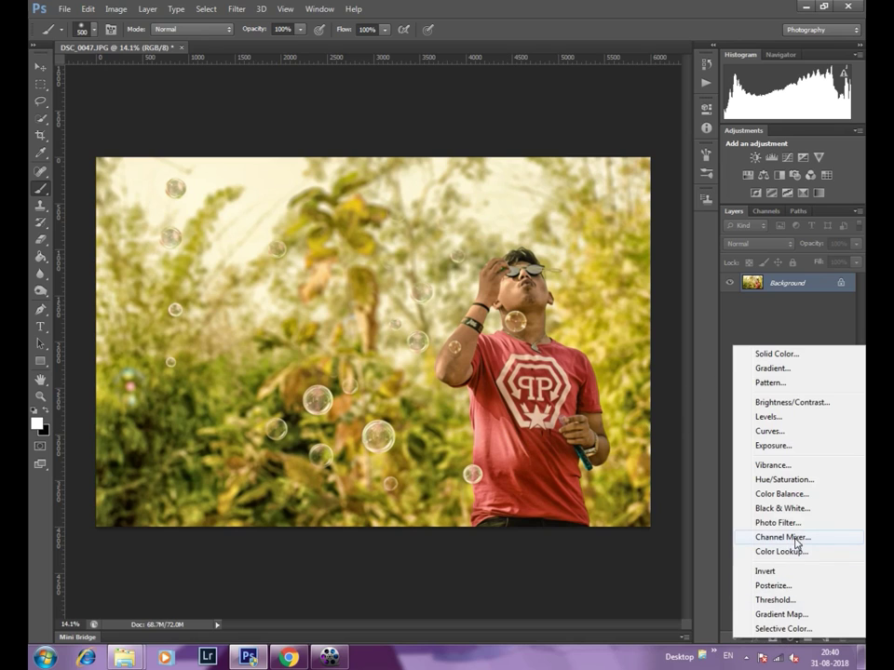
left_click(794, 539)
mouse_move(612, 209)
left_mouse_down()
mouse_move(620, 209)
mouse_move(617, 238)
left_mouse_up()
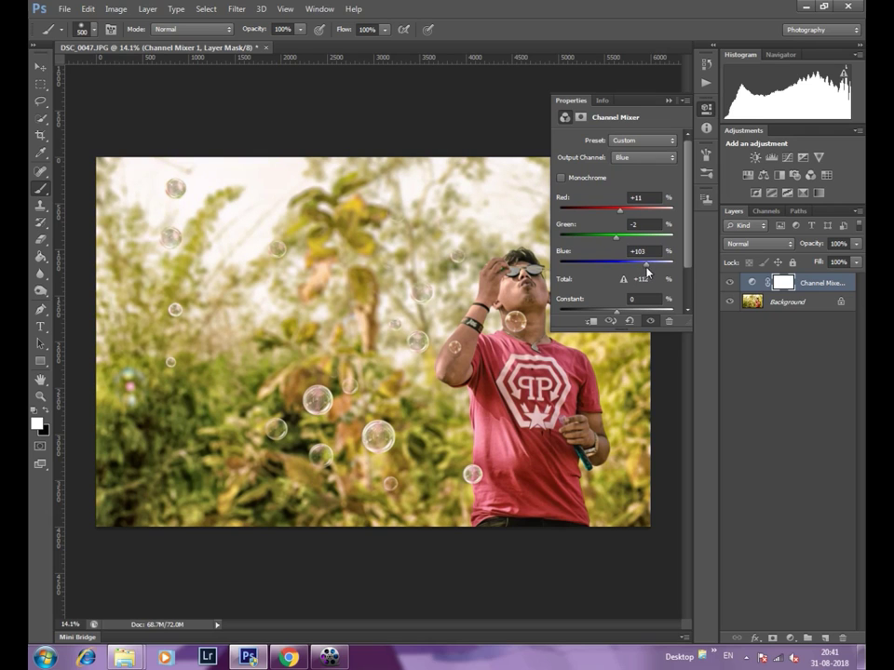
left_click(642, 158)
left_click(633, 177)
left_click_drag(614, 213, 618, 213)
mouse_move(617, 264)
left_mouse_down()
mouse_move(625, 267)
mouse_move(649, 241)
left_mouse_up()
Set the Blue output's Red to +18 and merge the Channel Mixer into Background.
left_click(642, 157)
left_click(625, 193)
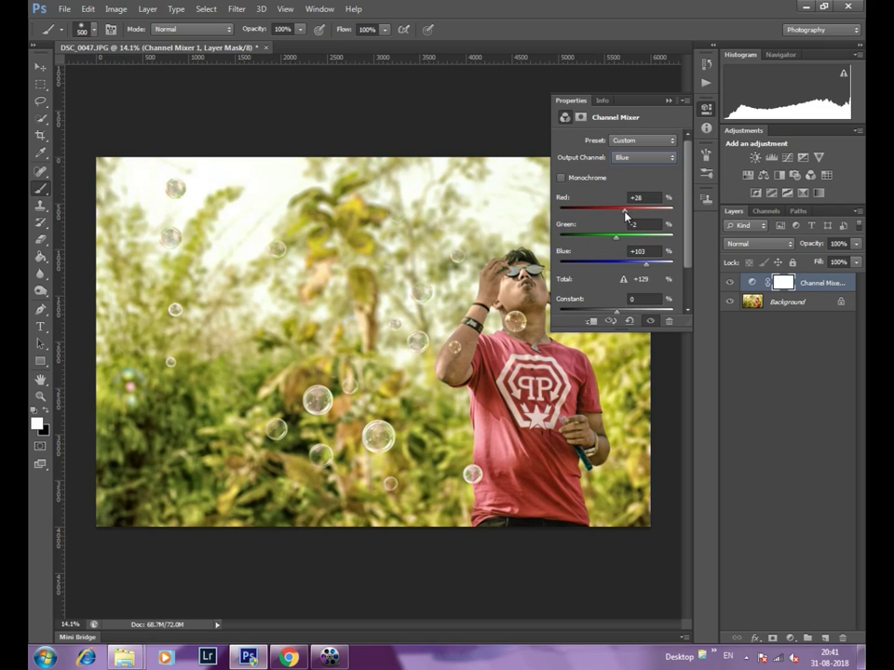
left_click_drag(624, 215, 619, 216)
left_click_drag(619, 217, 619, 240)
left_click(644, 157)
left_click(729, 187)
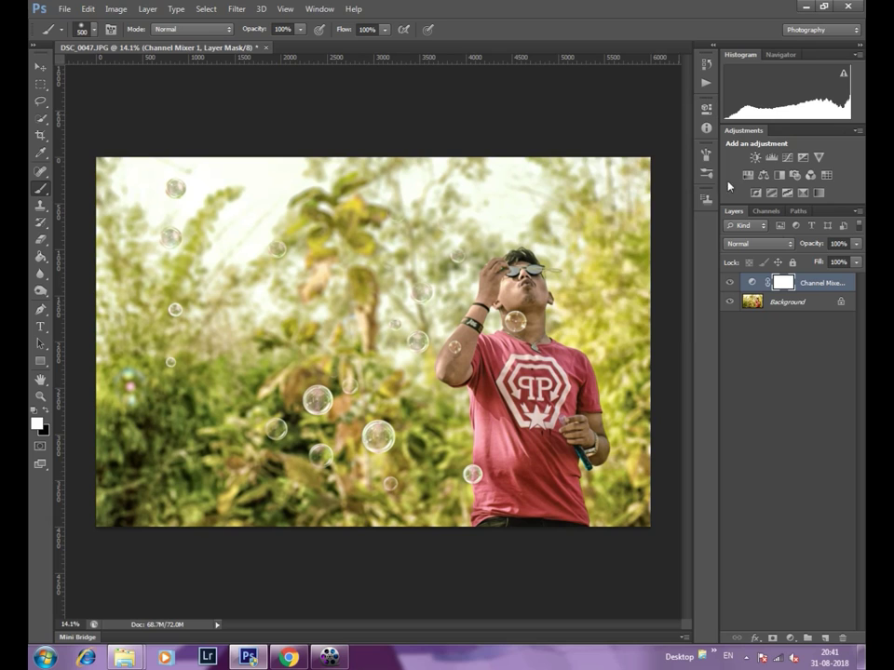
right_click(819, 289)
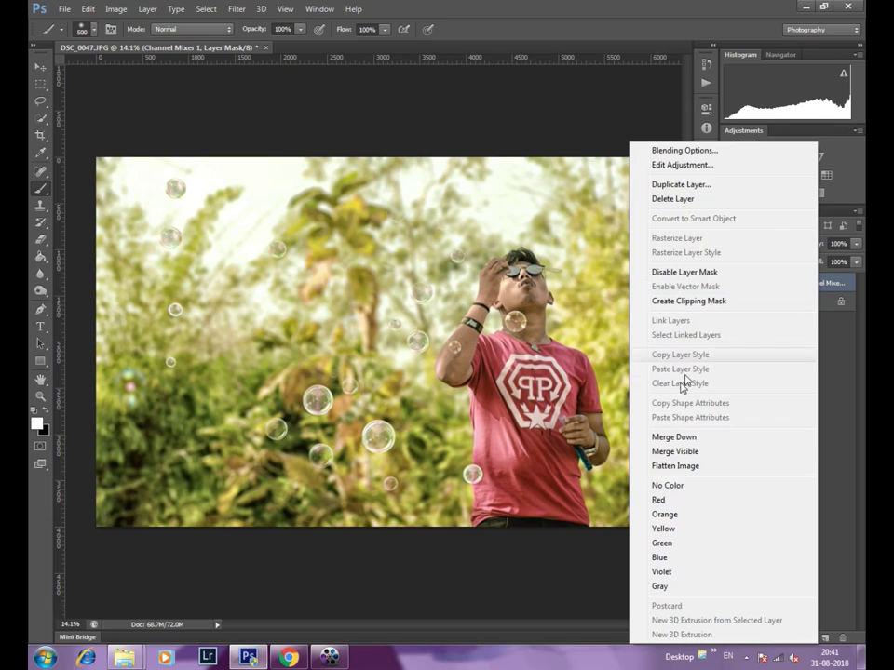
left_click(706, 435)
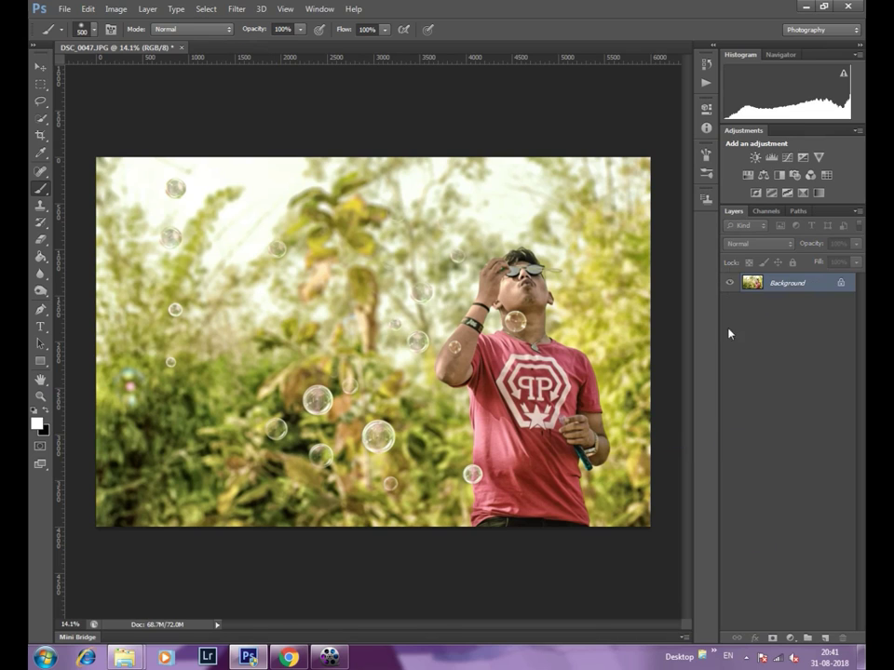
Grade the photo with a z1 (70).CUBE Color Lookup layer and collapse the Properties panel.
left_click(825, 177)
left_click(640, 140)
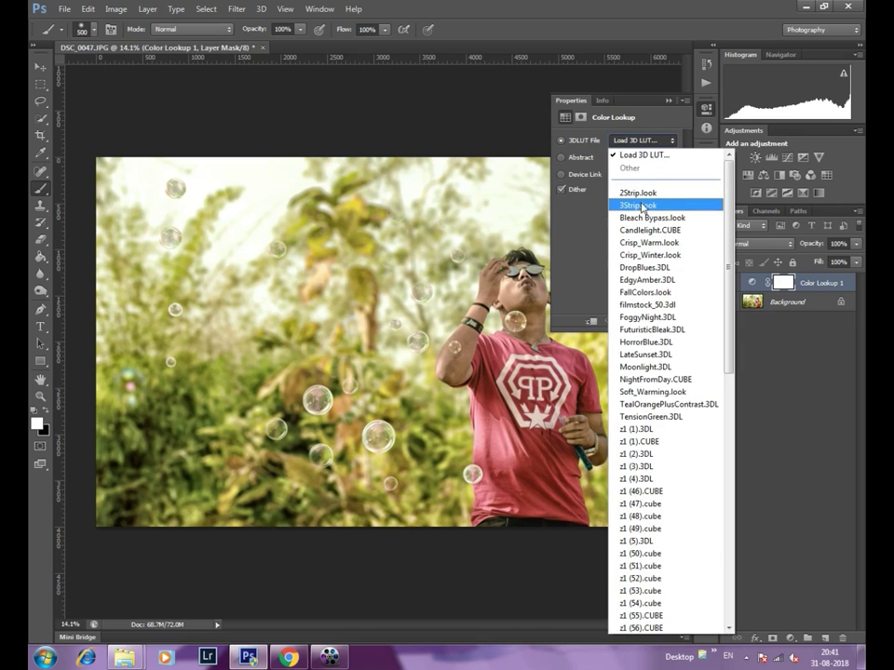
scroll(640, 210, "down", 5)
left_click(641, 211)
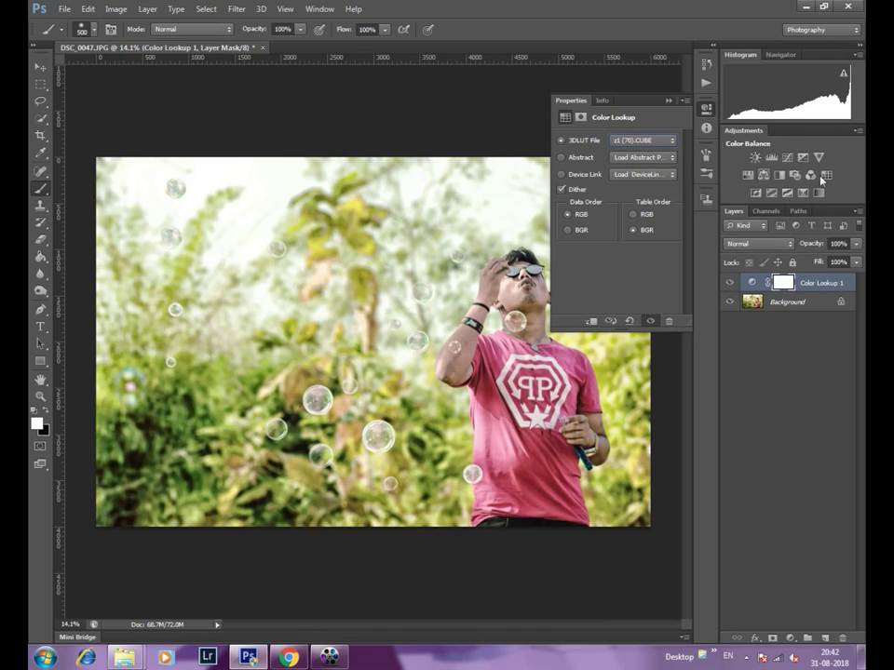
left_click(729, 282)
right_click(815, 282)
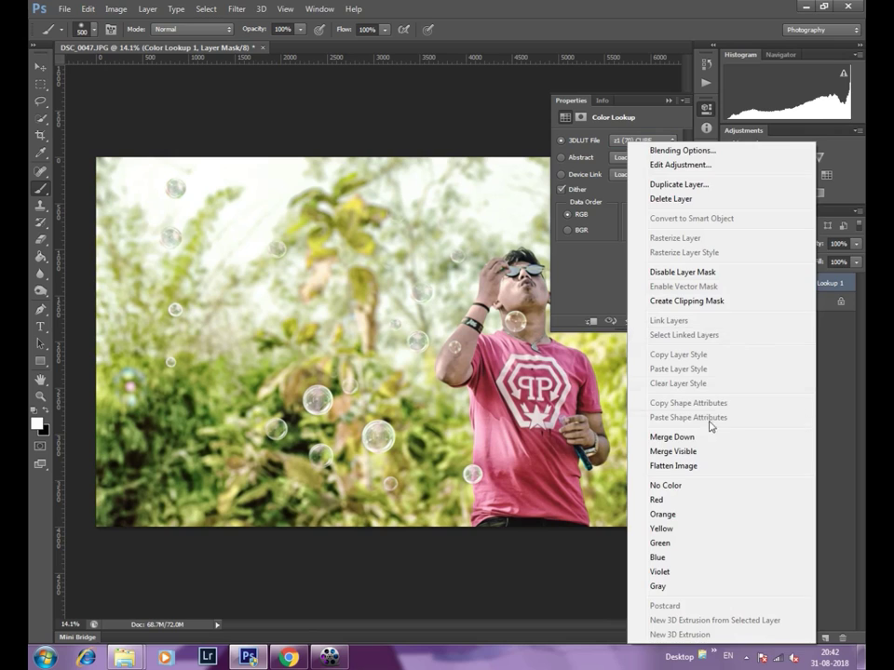
key("Escape")
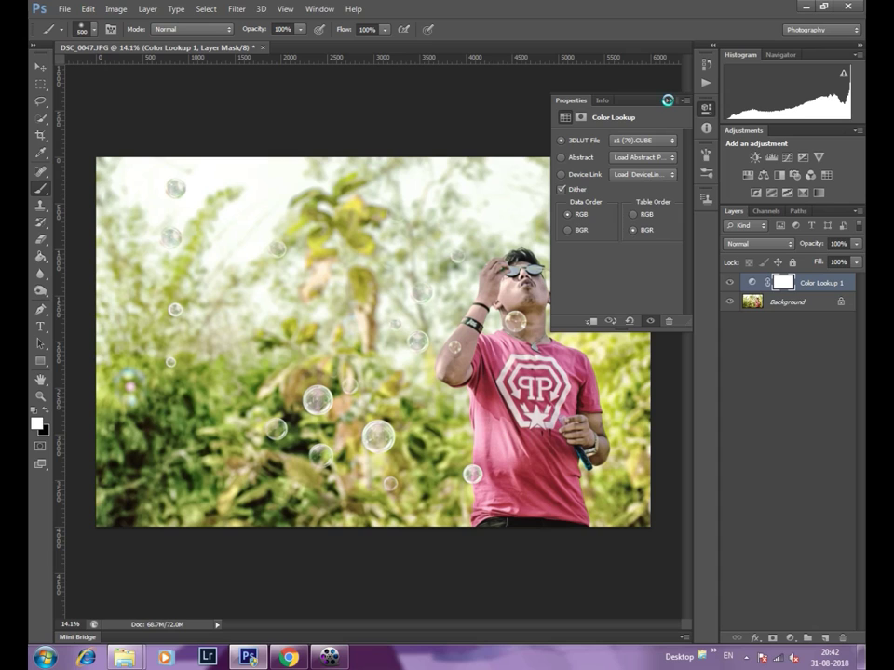
left_click(668, 101)
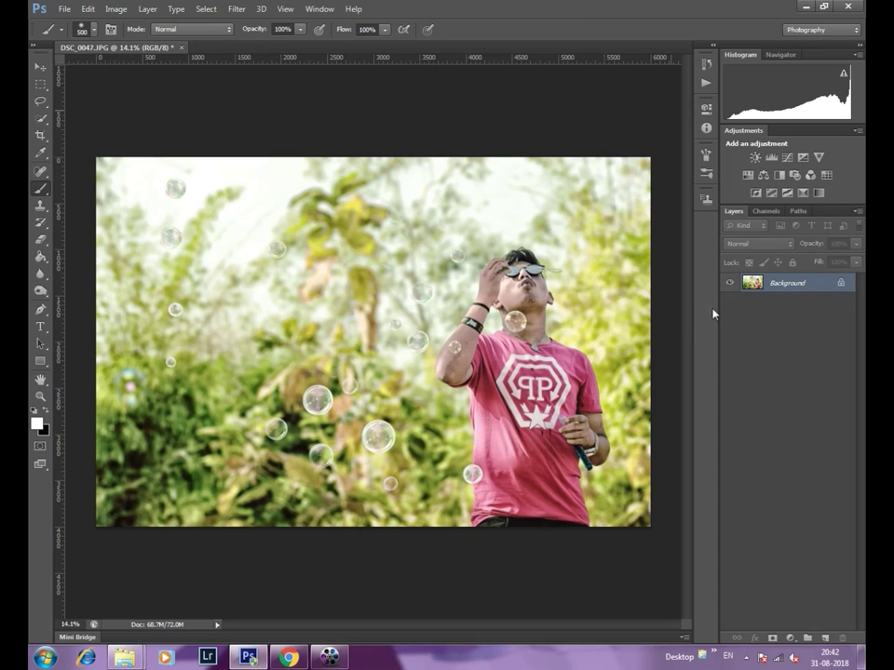
Add a Selective Color adjustment and retune the Yellows' cyan, yellow and black.
left_click(776, 640)
left_click(784, 626)
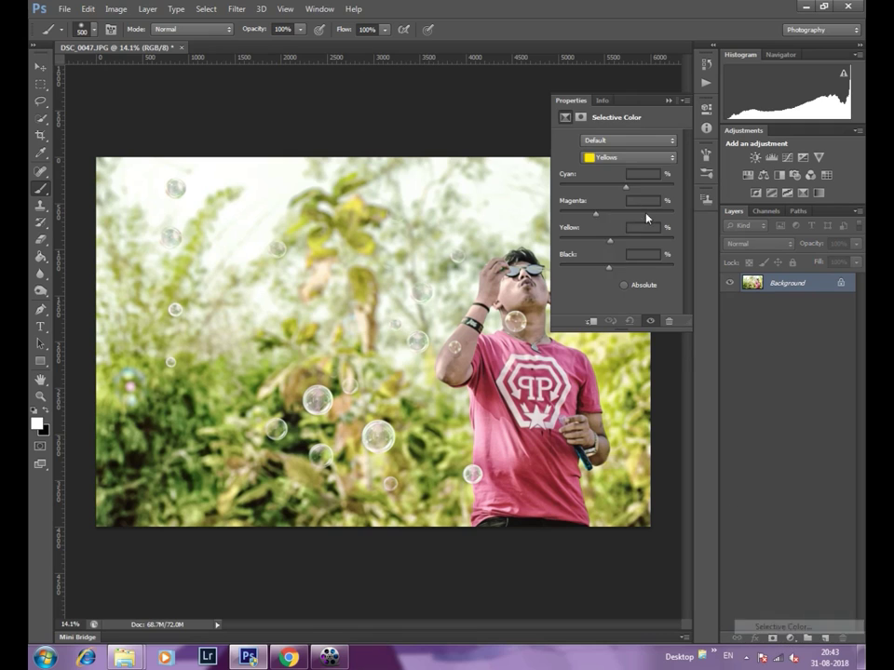
mouse_move(616, 186)
left_mouse_down()
mouse_move(601, 190)
mouse_move(634, 213)
left_mouse_up()
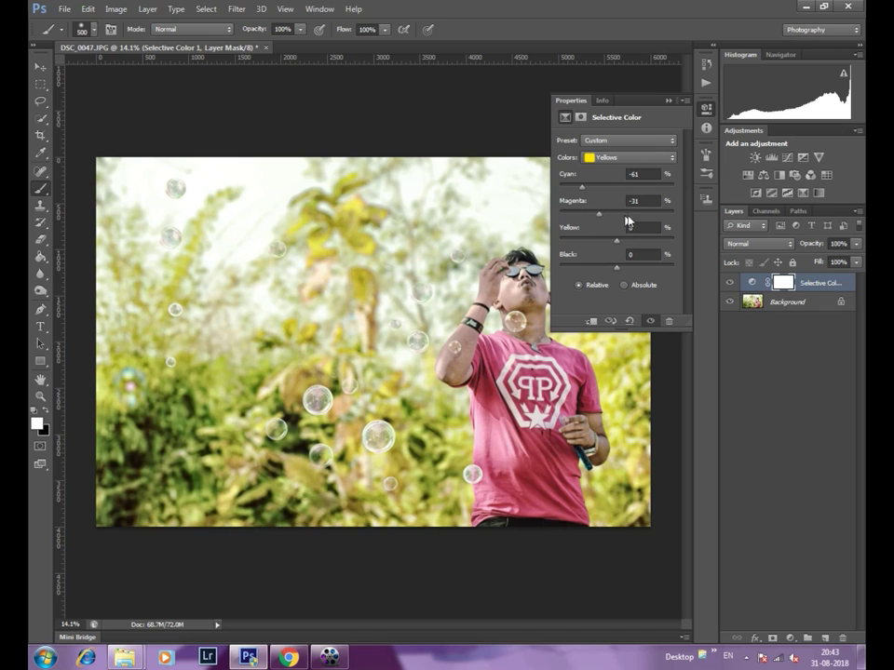
left_click_drag(640, 242, 638, 241)
left_click_drag(631, 187, 551, 192)
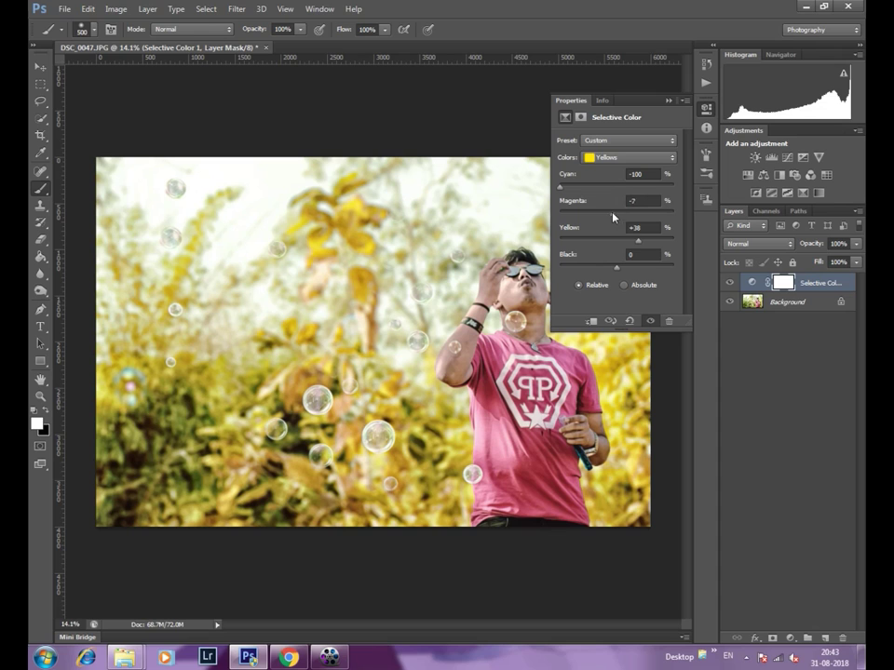
left_click_drag(637, 240, 615, 240)
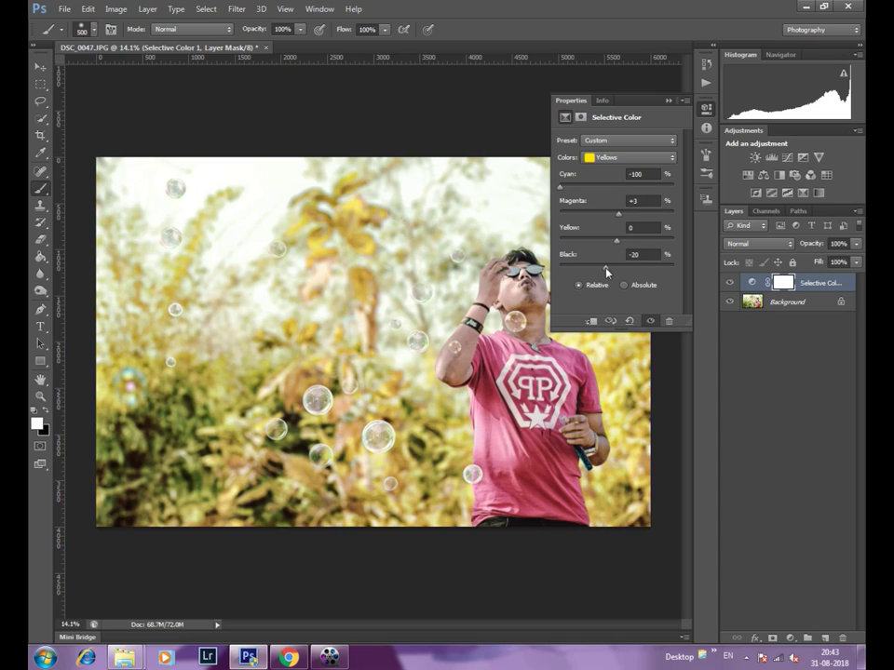
left_click_drag(606, 271, 622, 270)
left_click_drag(559, 188, 599, 187)
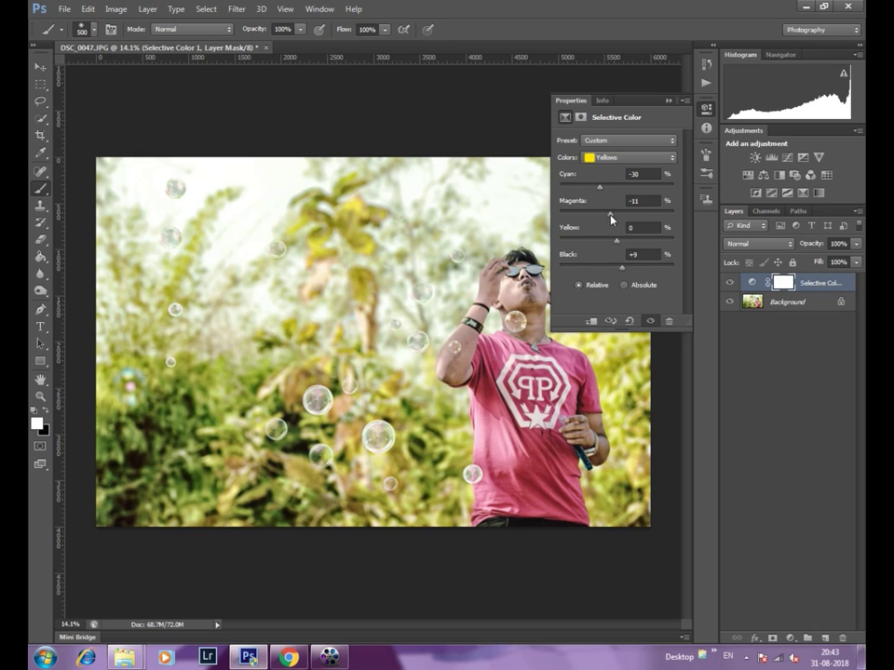
Cut cyan in the Greens and Reds and shift the Greens from magenta toward yellow.
left_click(603, 158)
left_click(607, 192)
left_click_drag(616, 190, 632, 189)
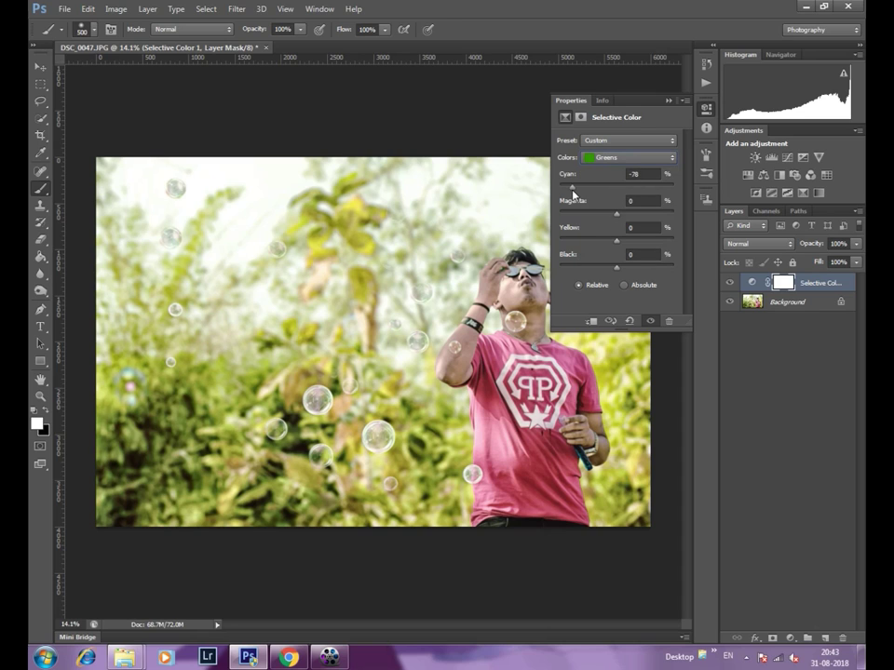
mouse_move(615, 217)
left_mouse_down()
mouse_move(584, 217)
mouse_move(652, 244)
mouse_move(600, 246)
left_mouse_up()
left_click(629, 157)
left_click(616, 173)
left_click_drag(618, 189, 602, 191)
left_click(628, 157)
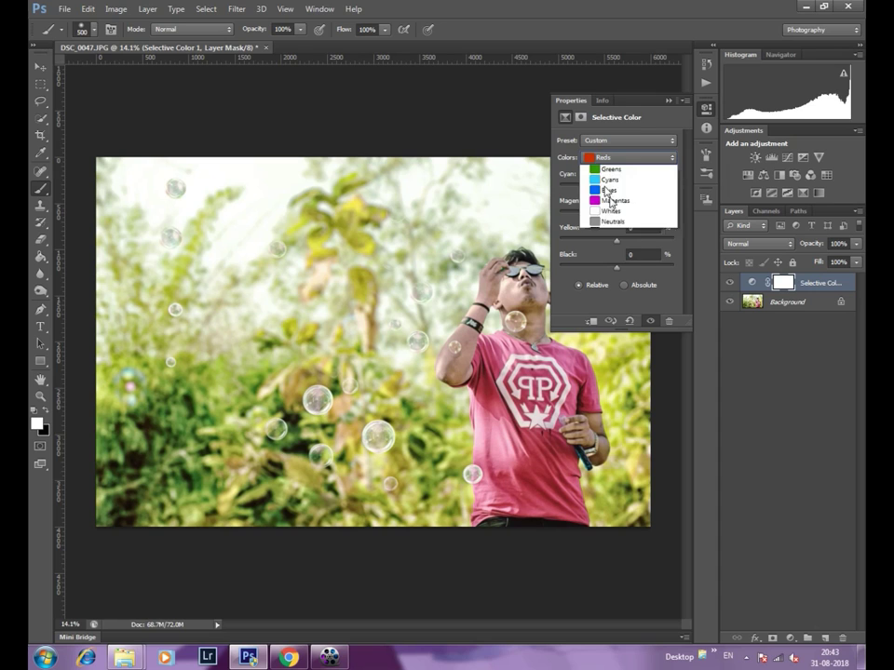
left_click(614, 189)
mouse_move(601, 191)
left_mouse_down()
mouse_move(662, 192)
mouse_move(577, 193)
left_mouse_up()
Reduce cyan and magenta in Yellows, then finish Greens at Cyan −70, Magenta +29, Yellow +67, Black −9.
left_click(599, 161)
left_click(612, 192)
left_click_drag(619, 190, 568, 191)
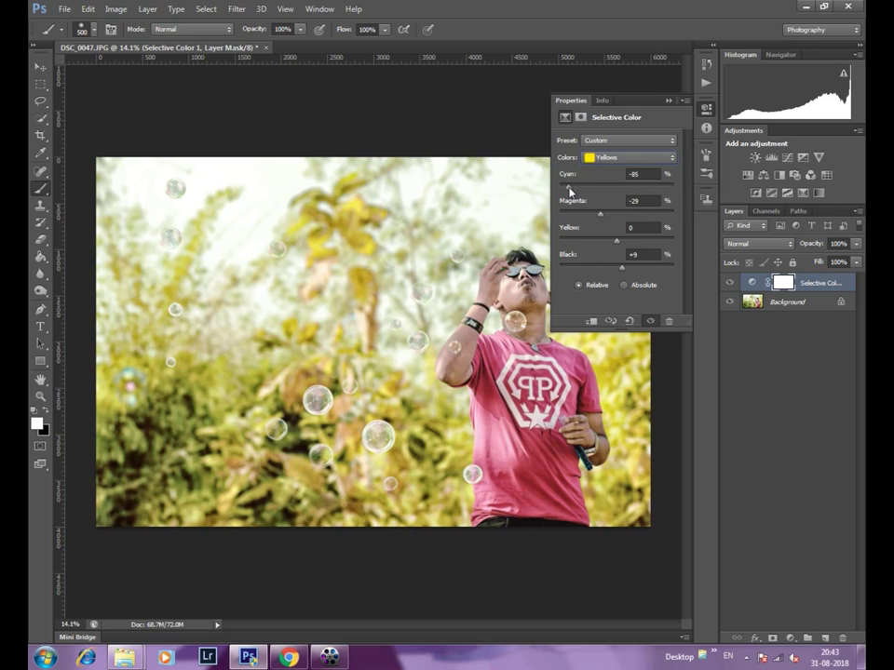
left_click_drag(600, 213, 578, 214)
mouse_move(616, 241)
left_mouse_down()
mouse_move(654, 244)
mouse_move(649, 266)
left_mouse_up()
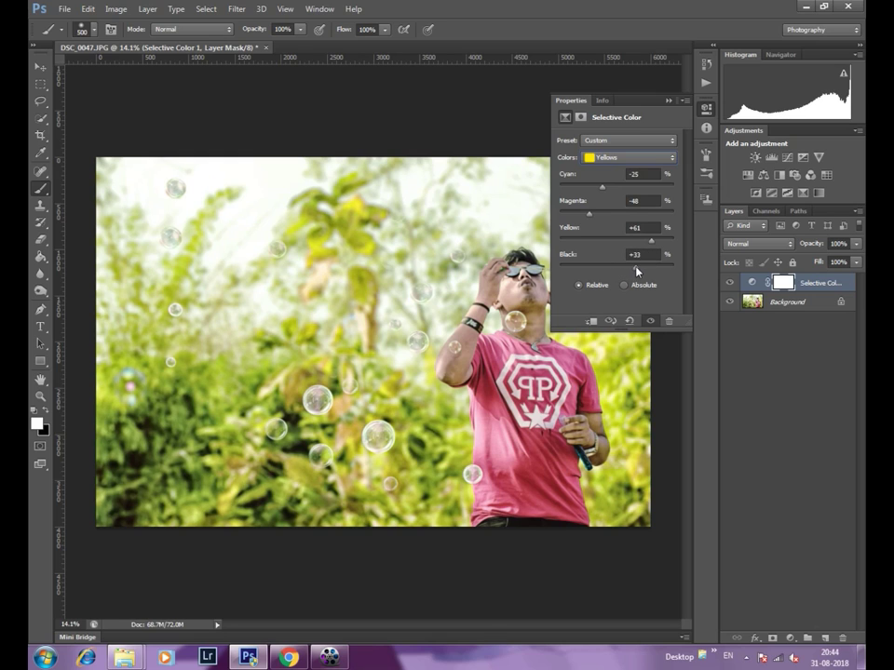
left_click(610, 160)
left_click(611, 191)
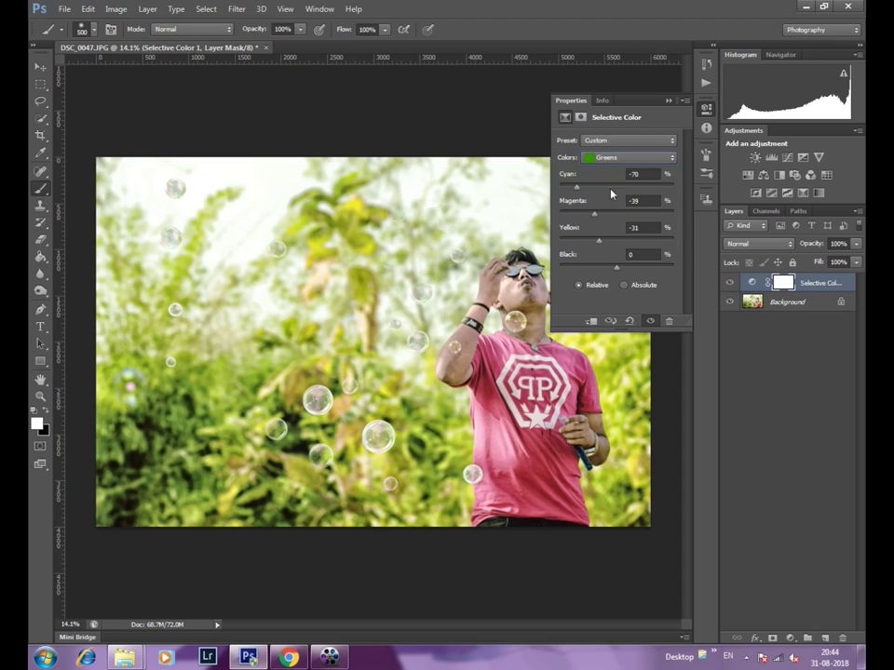
left_click_drag(622, 244, 653, 244)
left_click_drag(595, 214, 632, 215)
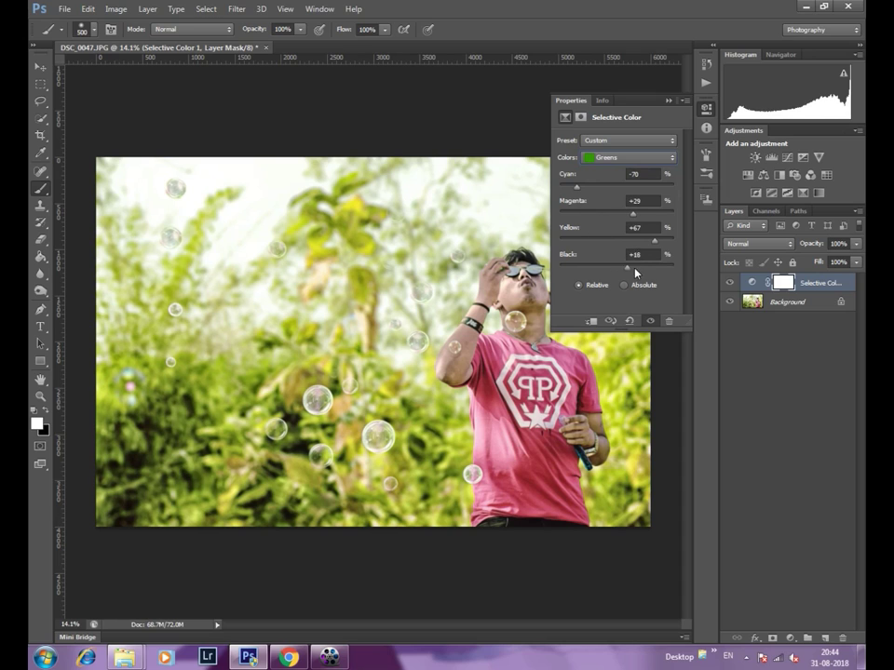
left_click_drag(612, 269, 619, 269)
left_click(668, 100)
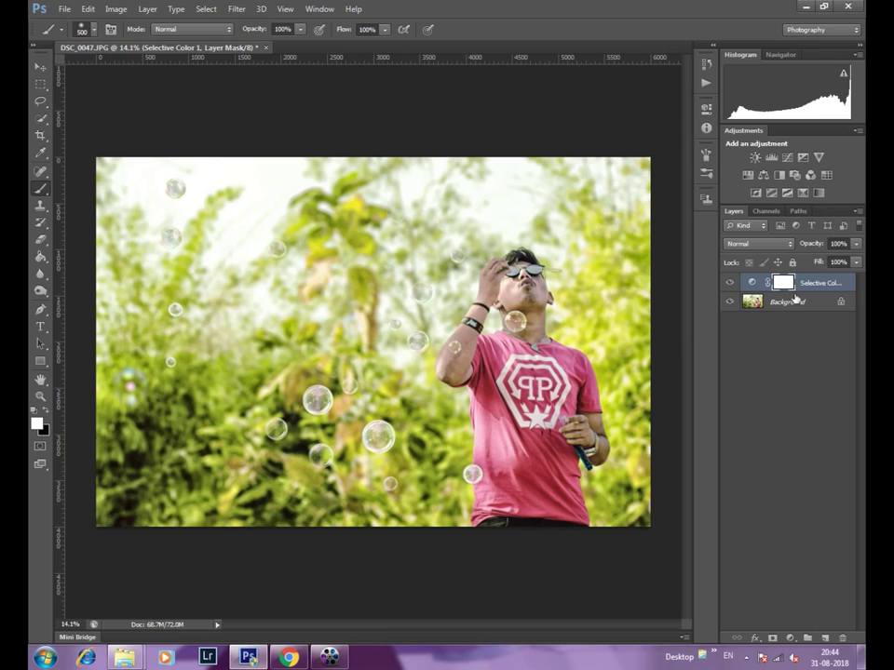
Merge the Selective Color adjustment into Background with Ctrl+E.
right_click(808, 283)
left_click(698, 437)
key("ctrl+e")
scroll(372, 313, "down", 2)
scroll(372, 313, "up", 1)
scroll(372, 312, "up", 2)
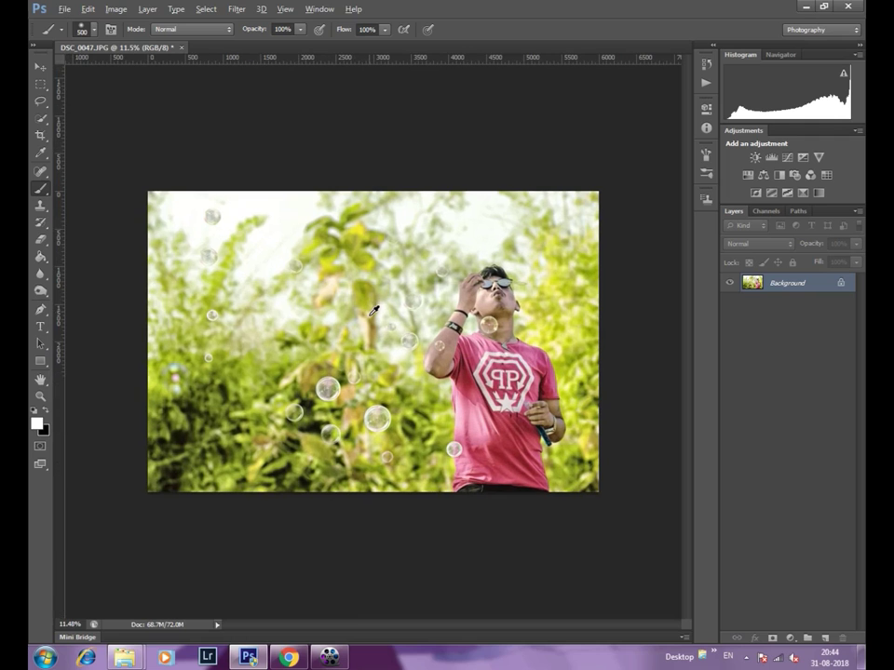
Unlock Background as Layer 0 and add an empty Layer 1 above it.
double_click(838, 283)
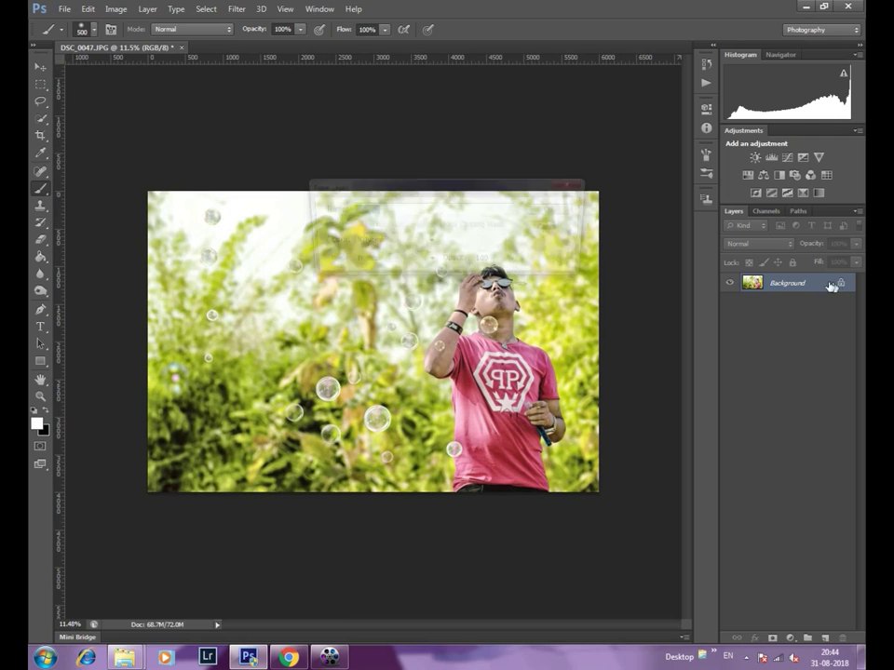
left_click(554, 211)
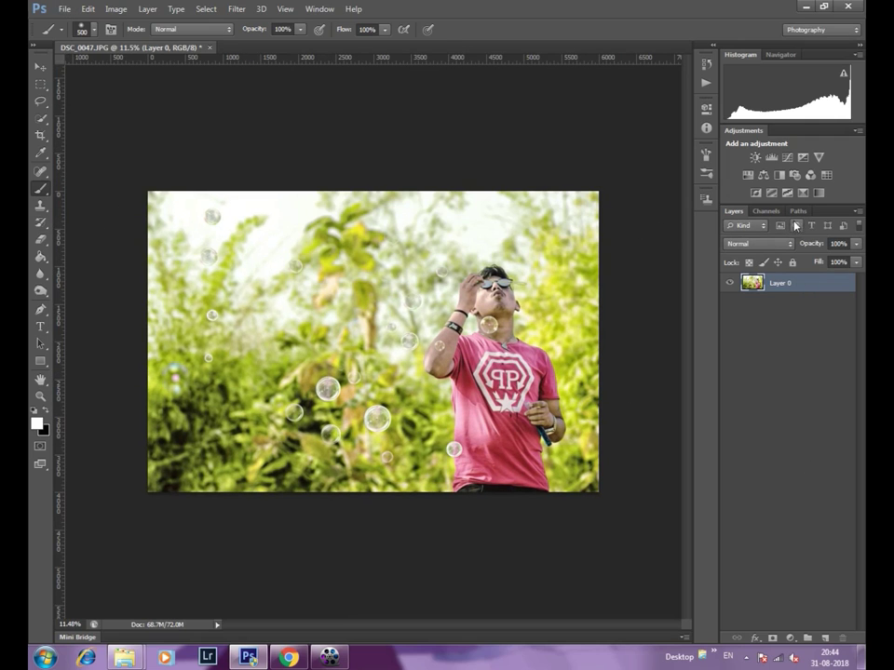
left_click(823, 635)
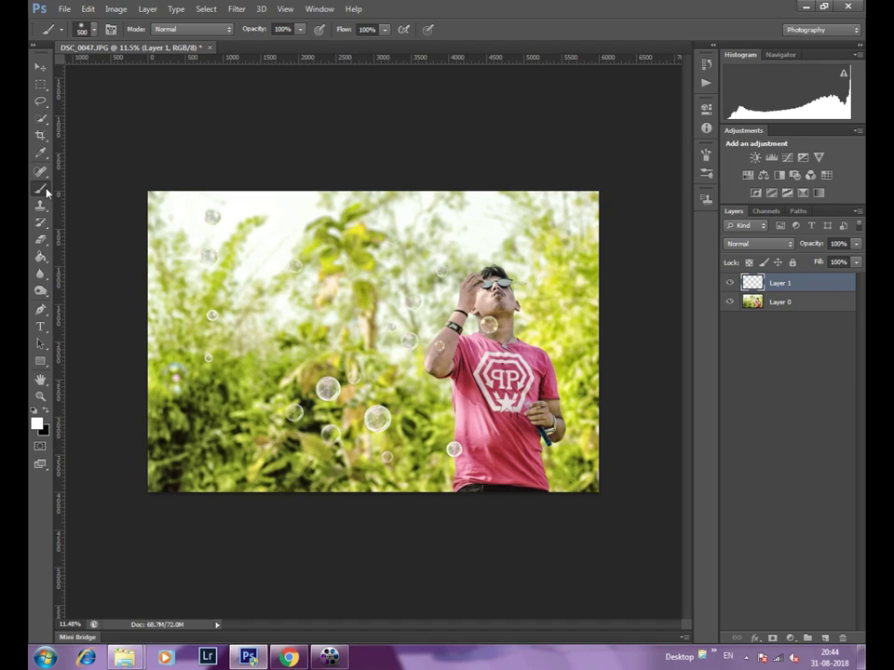
Draw black gradients inward from the top, bottom, left and right edges on Layer 1.
left_click(40, 258)
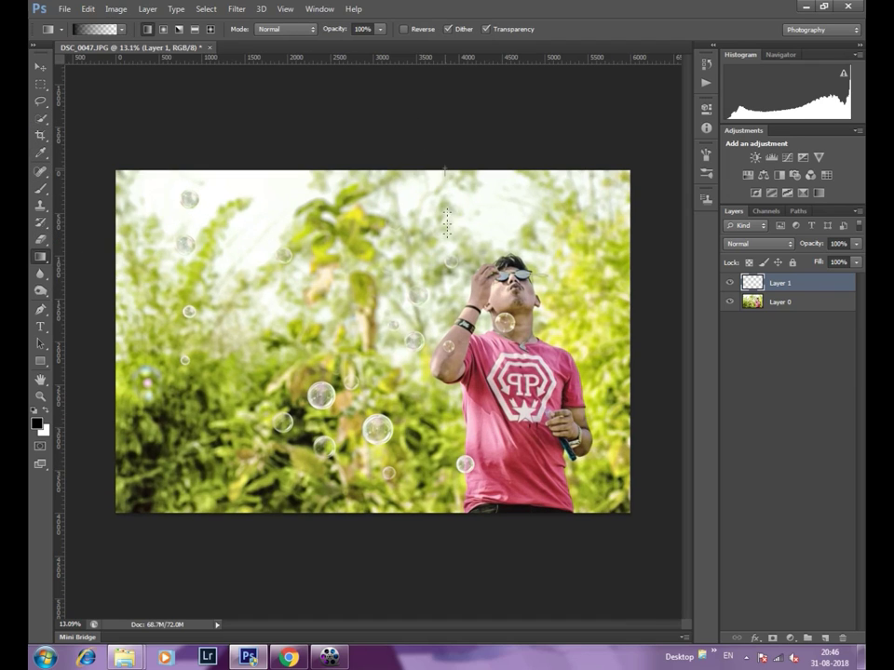
left_click_drag(447, 222, 446, 230)
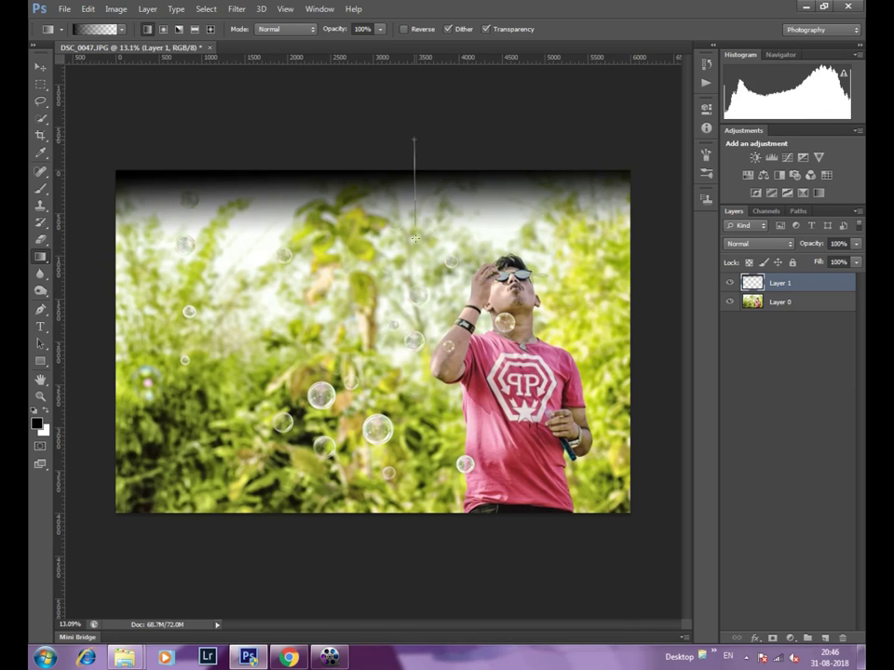
left_click_drag(414, 254, 416, 299)
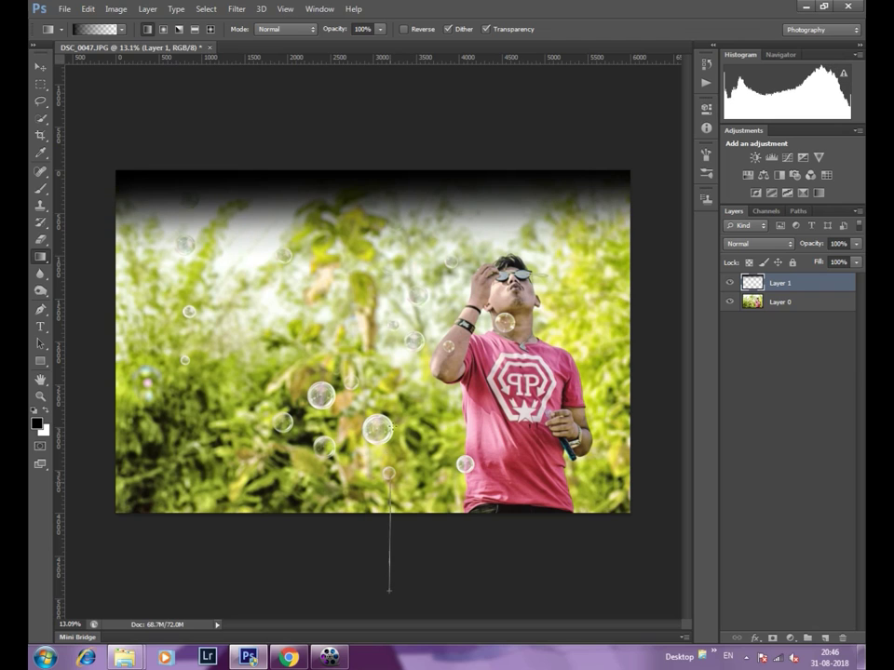
left_click_drag(395, 556, 384, 456)
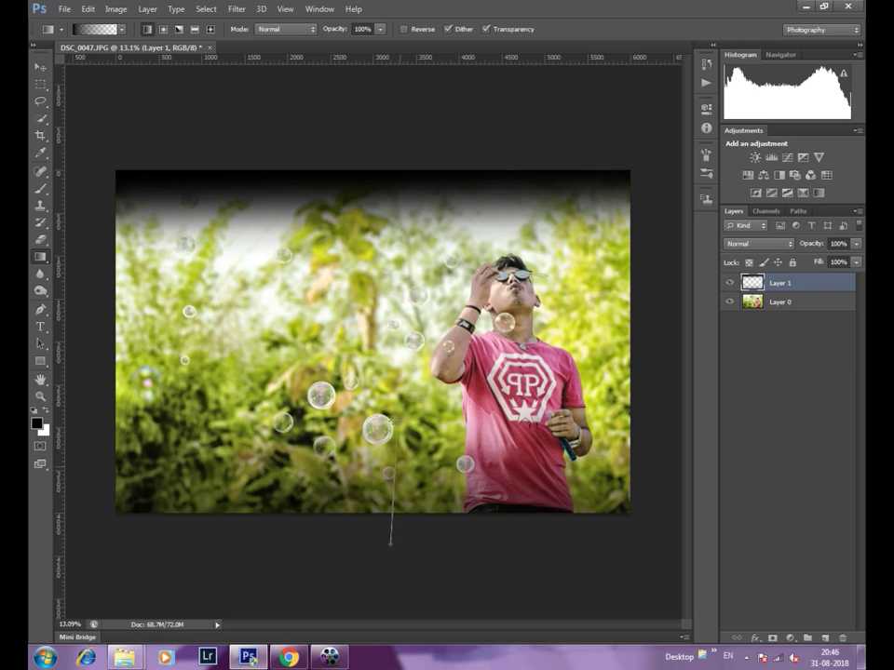
left_click_drag(382, 522, 372, 369)
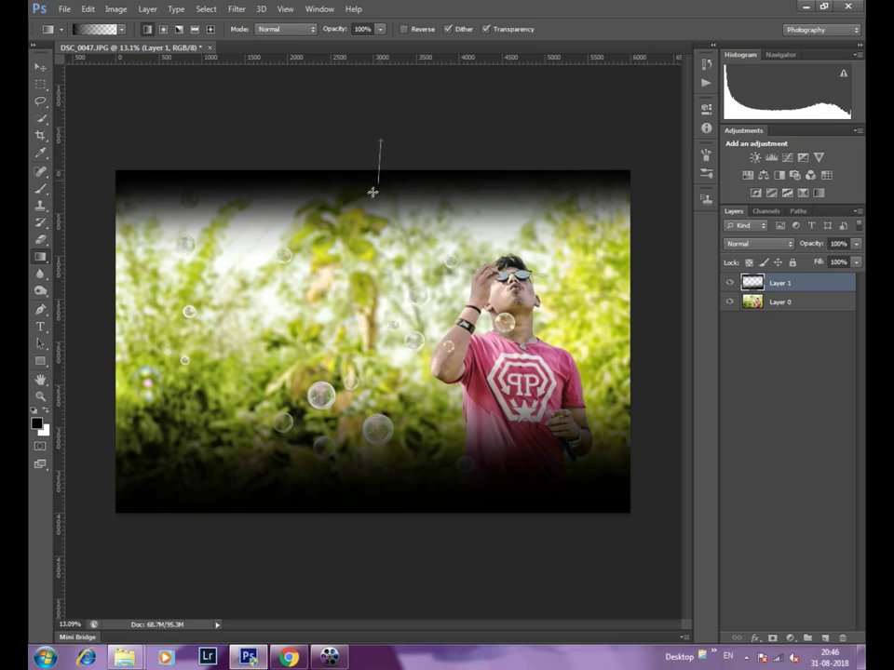
left_click_drag(386, 216, 386, 216)
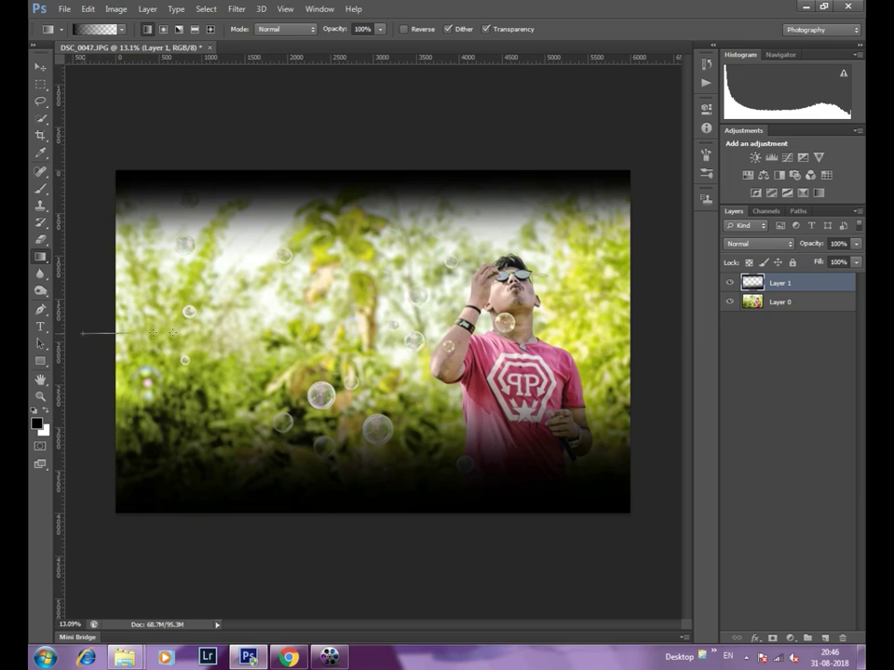
left_click_drag(172, 332, 195, 337)
left_click_drag(645, 318, 614, 319)
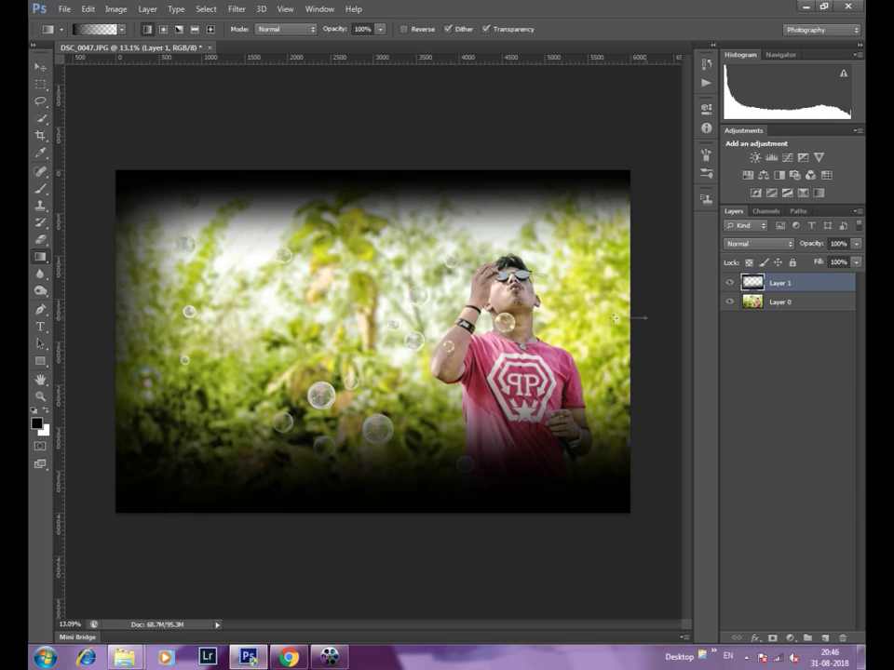
Lower the vignette layer to 74% opacity and merge it into Layer 0.
left_click_drag(821, 244, 798, 247)
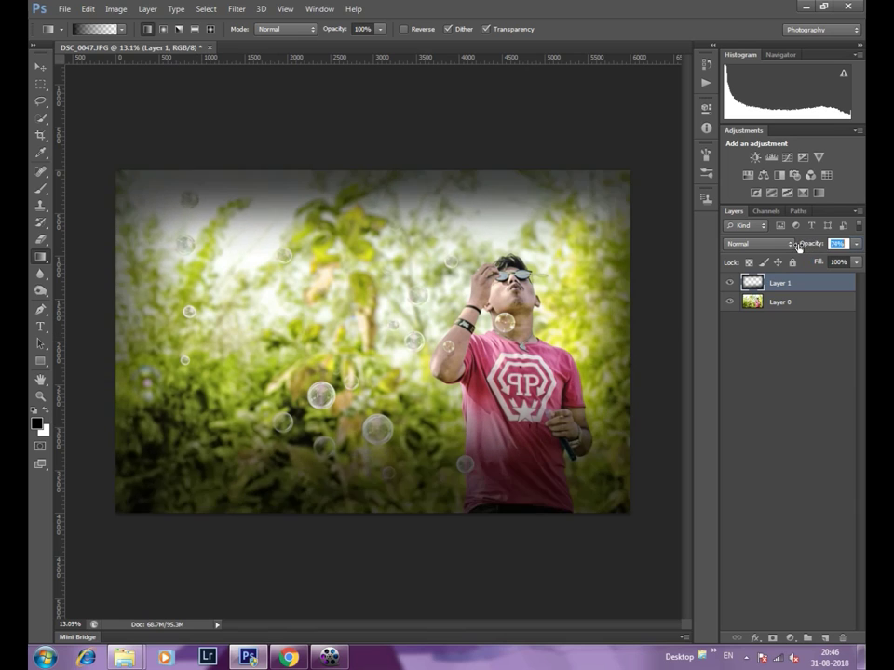
right_click(796, 283)
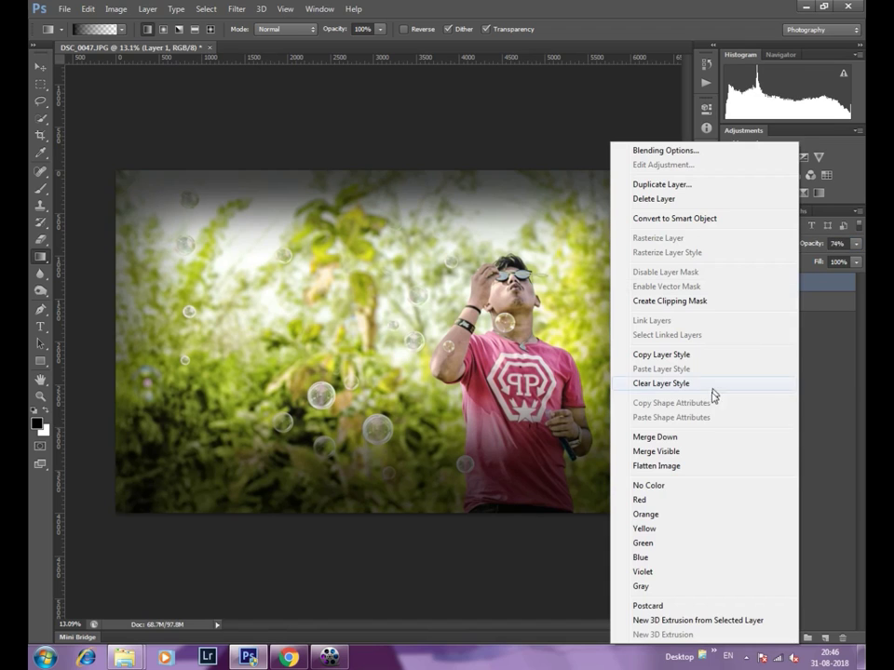
left_click(713, 443)
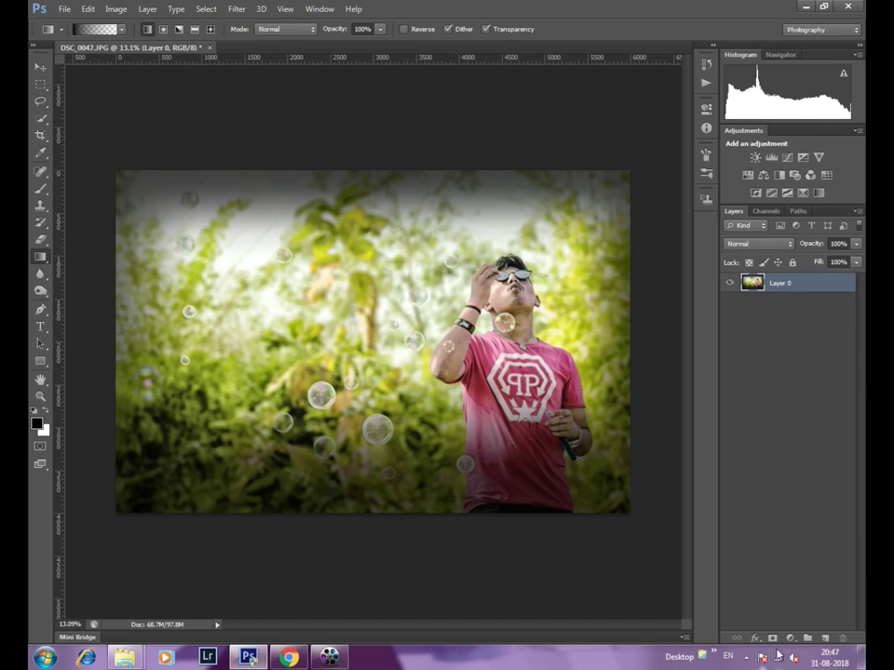
left_click(789, 639)
Add a Selective Color adjustment tinting Blacks to Cyan +7, Magenta −5, Yellow −13.
left_click(776, 634)
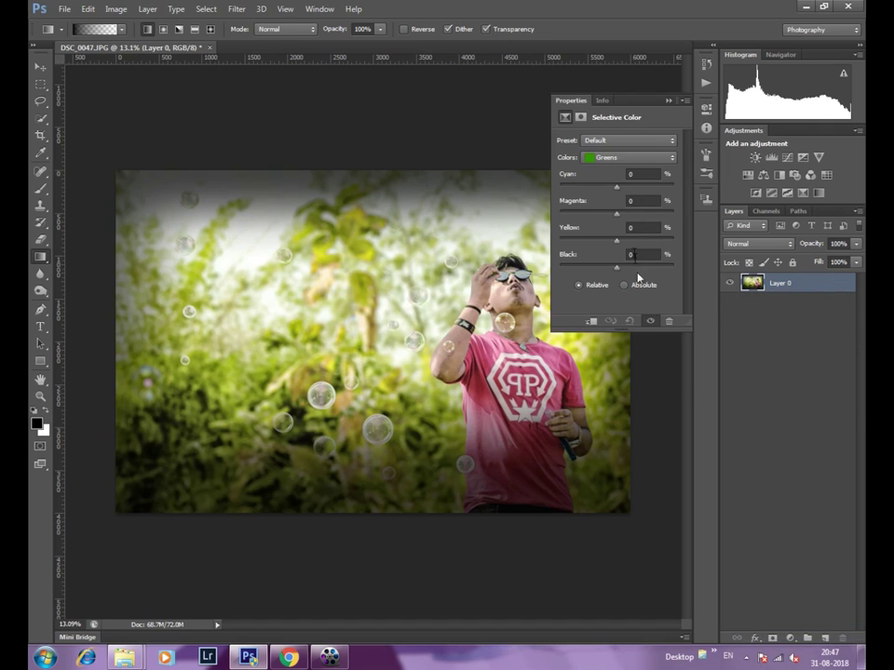
left_click(605, 159)
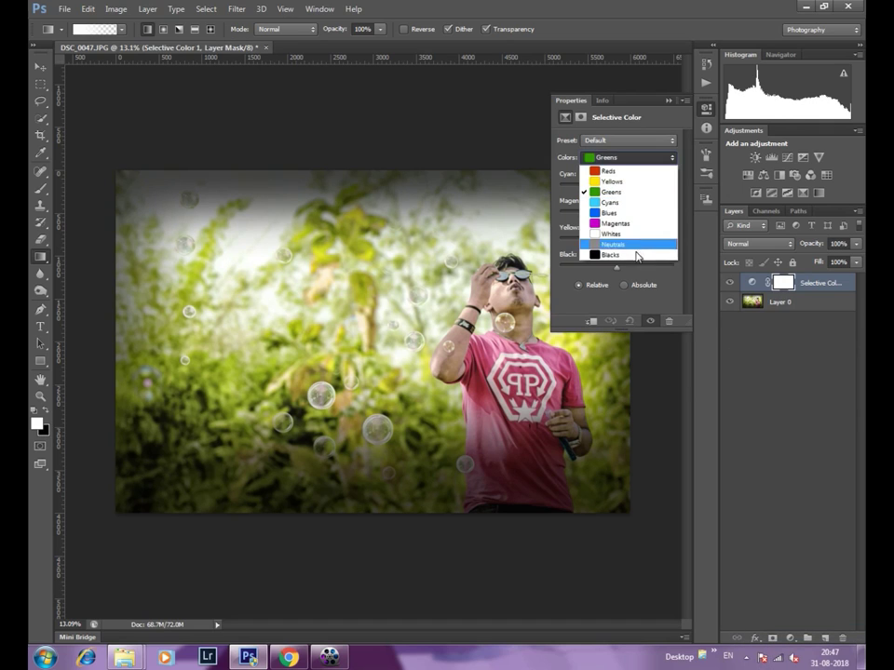
left_click(626, 253)
mouse_move(600, 193)
left_mouse_down()
mouse_move(630, 193)
mouse_move(613, 217)
left_mouse_up()
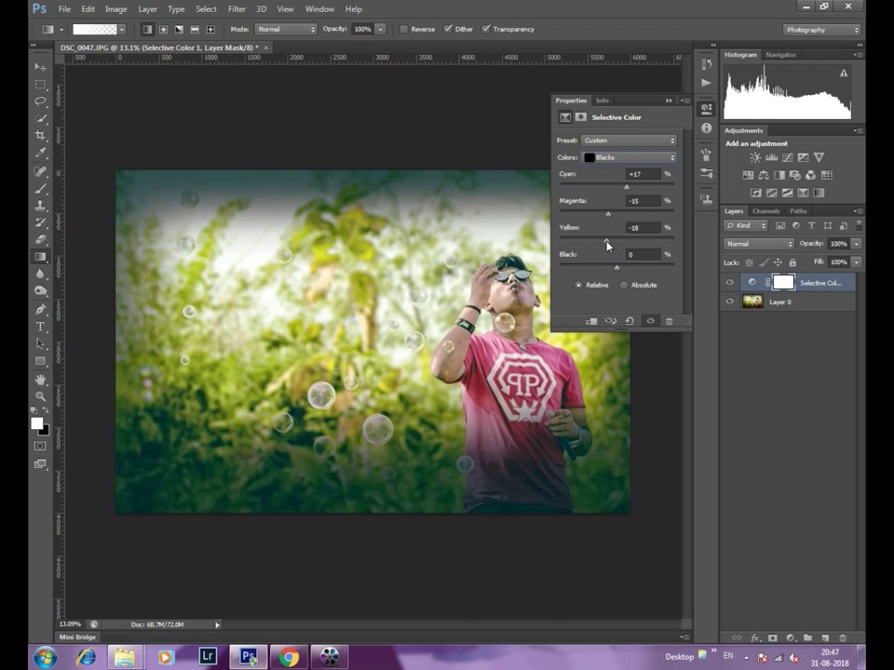
left_click_drag(619, 262, 615, 271)
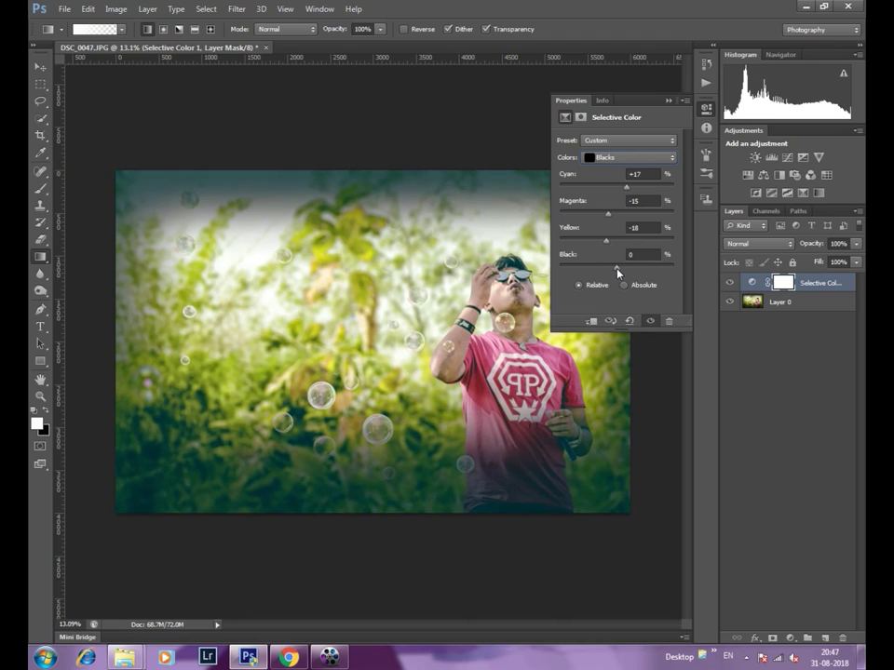
left_click_drag(621, 193, 620, 193)
mouse_move(608, 213)
left_mouse_down()
mouse_move(600, 216)
mouse_move(616, 220)
mouse_move(609, 243)
left_mouse_up()
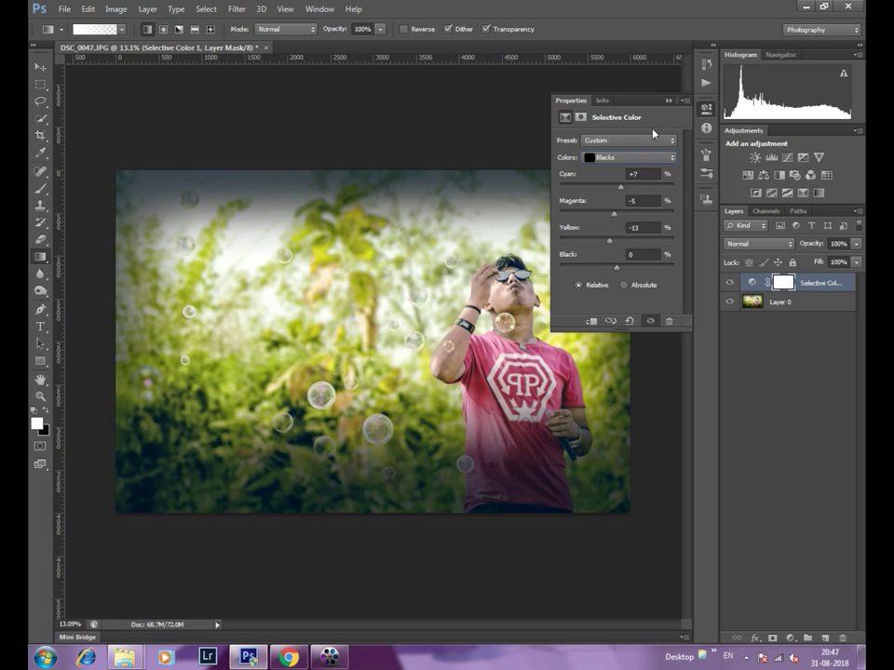
Merge the Selective Color adjustment into Layer 0 with Ctrl+E.
right_click(817, 282)
key("Escape")
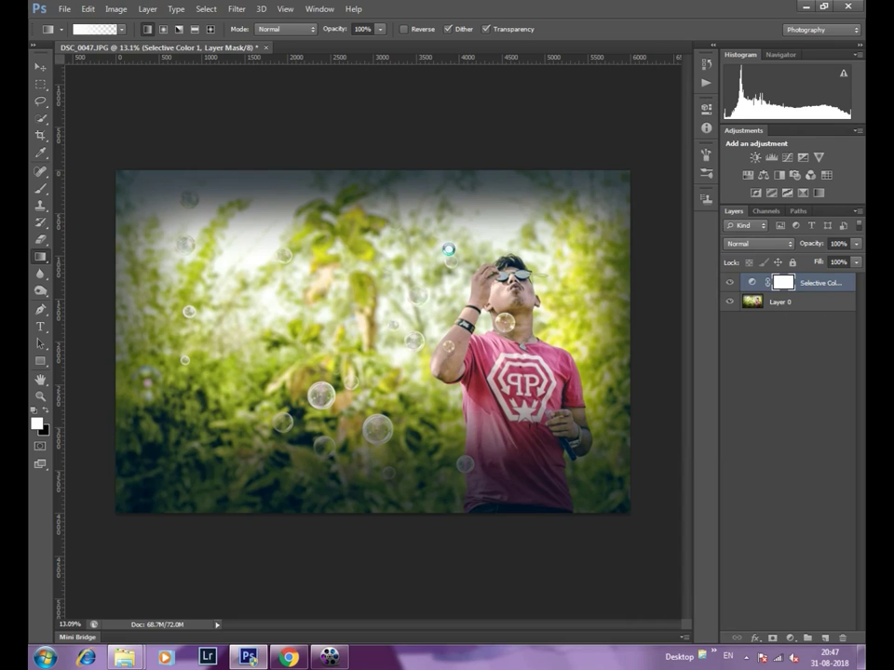
key("ctrl+e")
left_click(236, 9)
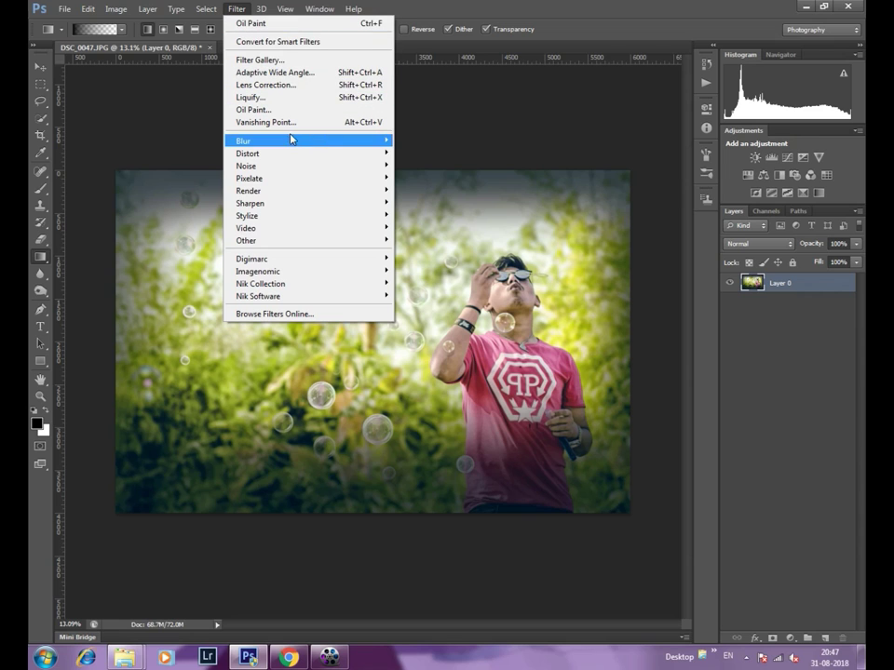
mouse_move(260, 282)
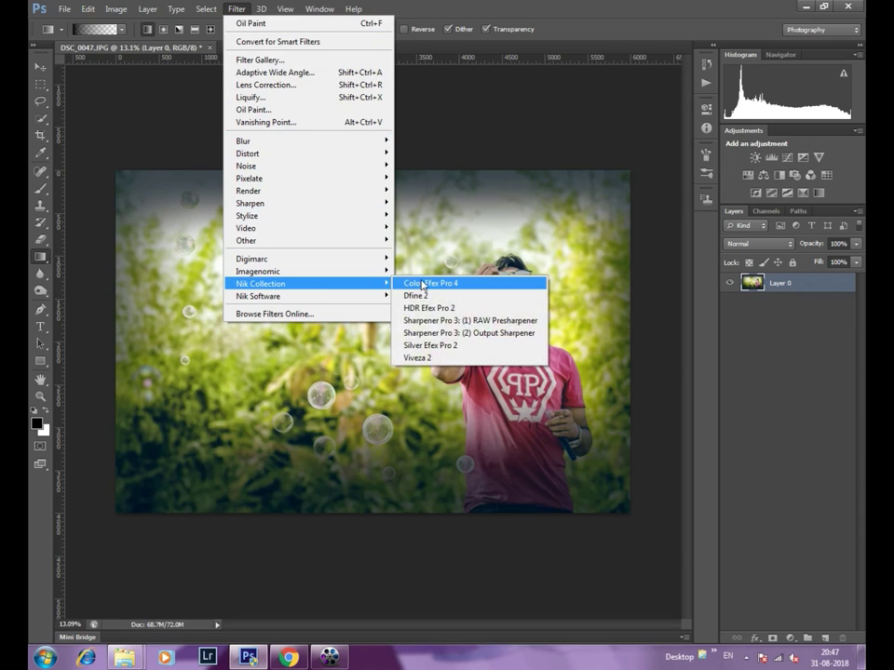
Start the Nik Collection Color Efex Pro 4 filter on Layer 0.
left_click(410, 282)
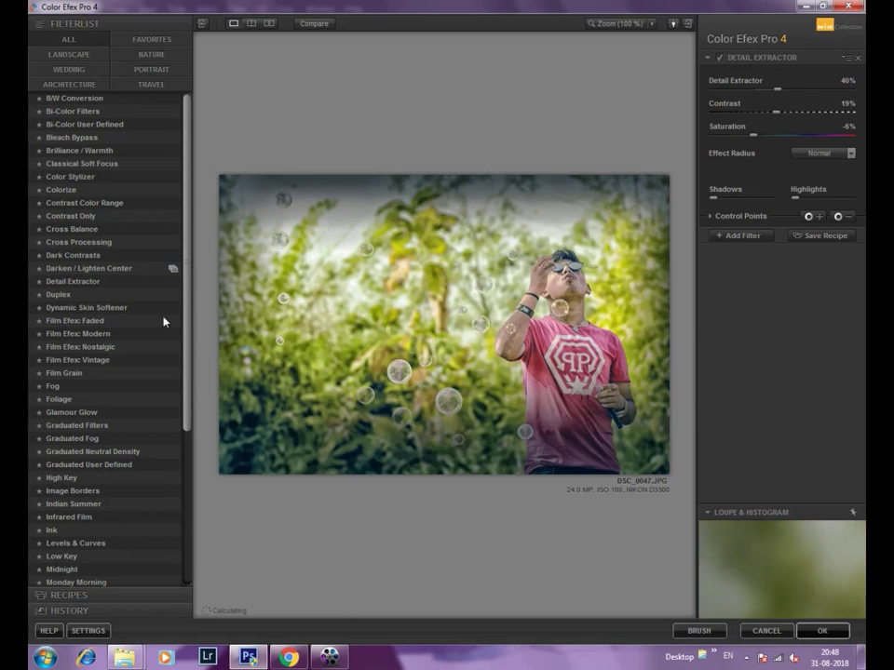
Preview the Foliage (method 3), Indian Summer, Low Key and High Key filters.
left_click(59, 398)
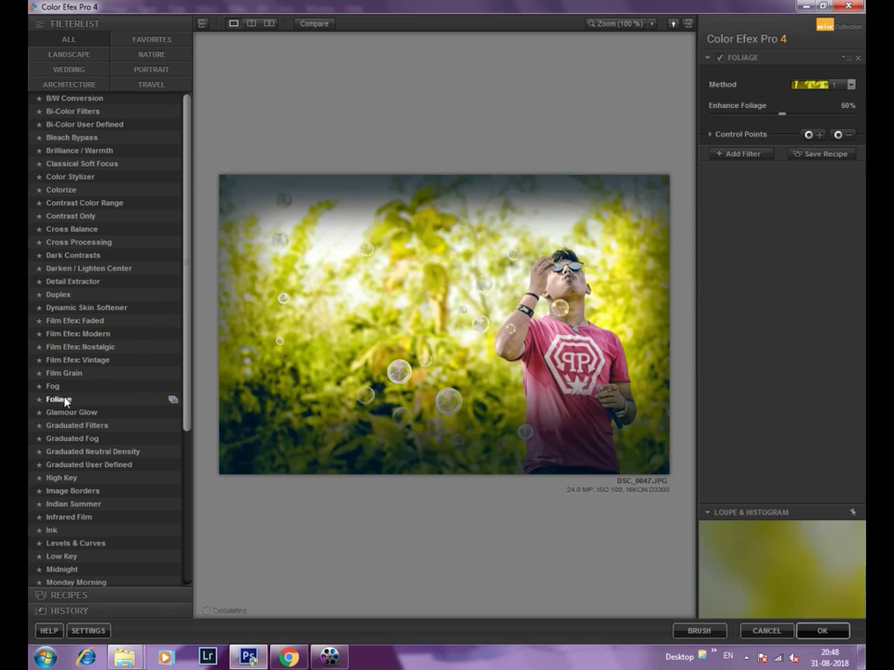
left_click(850, 84)
left_click(815, 125)
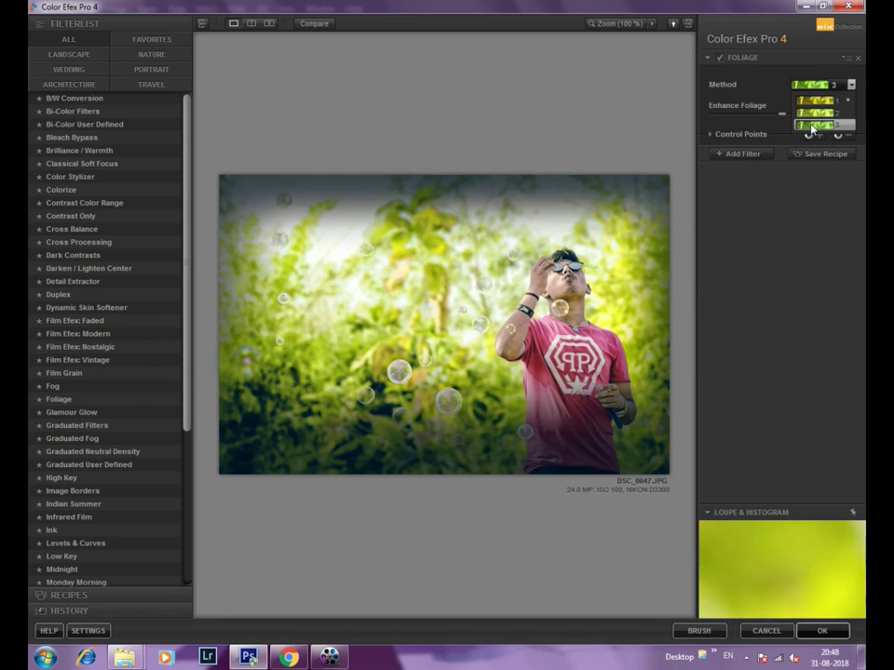
left_click(67, 506)
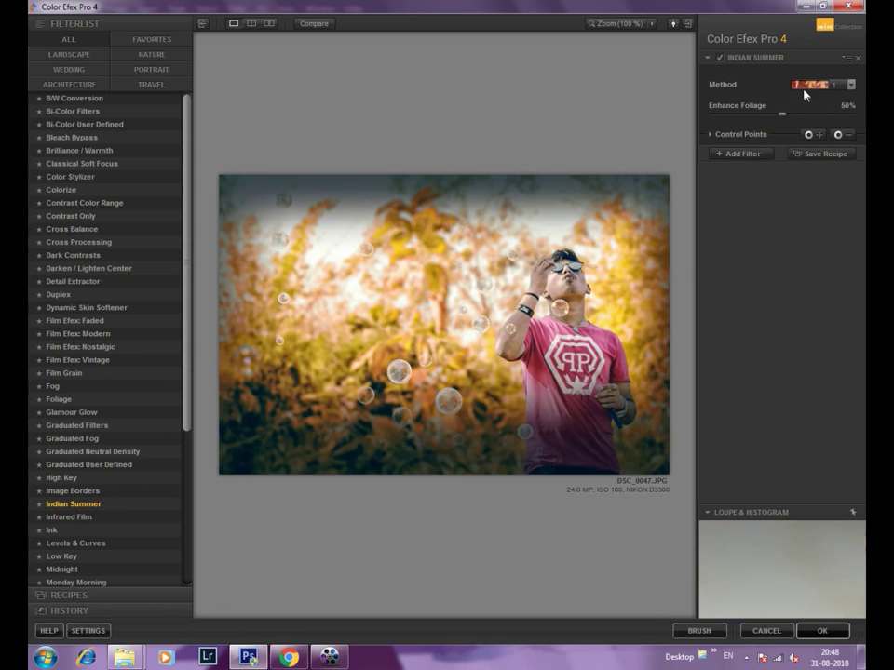
left_click(806, 84)
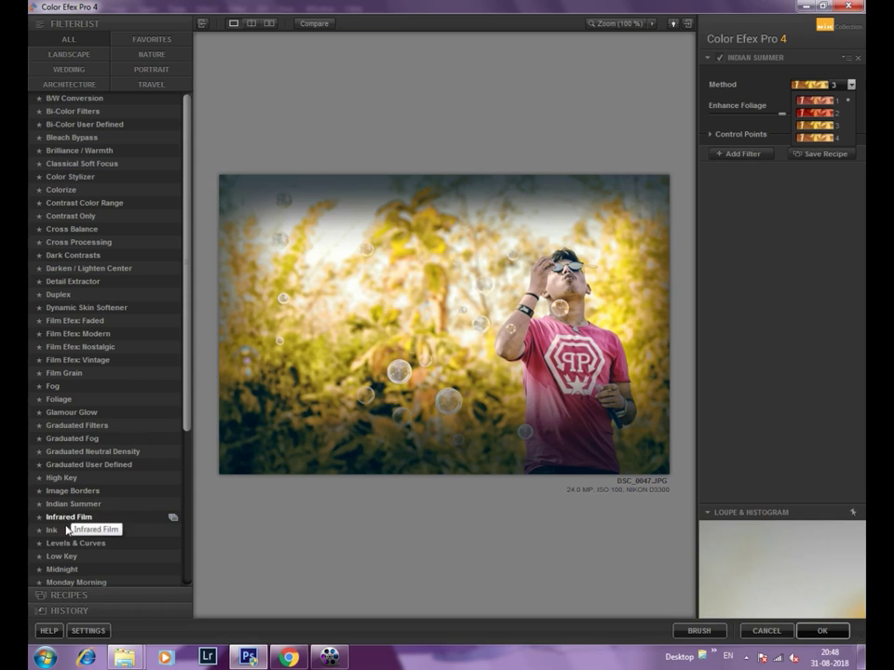
left_click(69, 556)
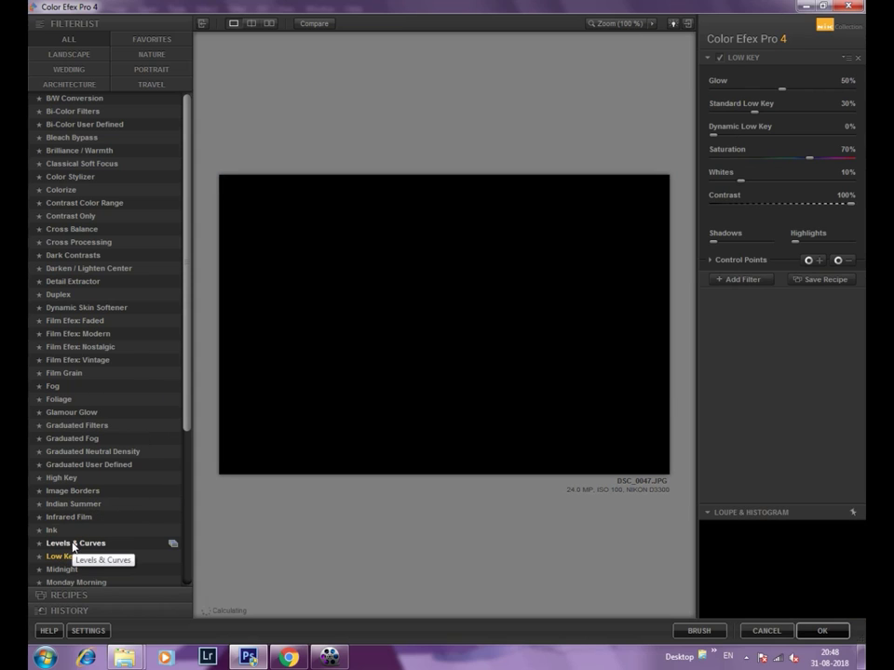
left_click(72, 479)
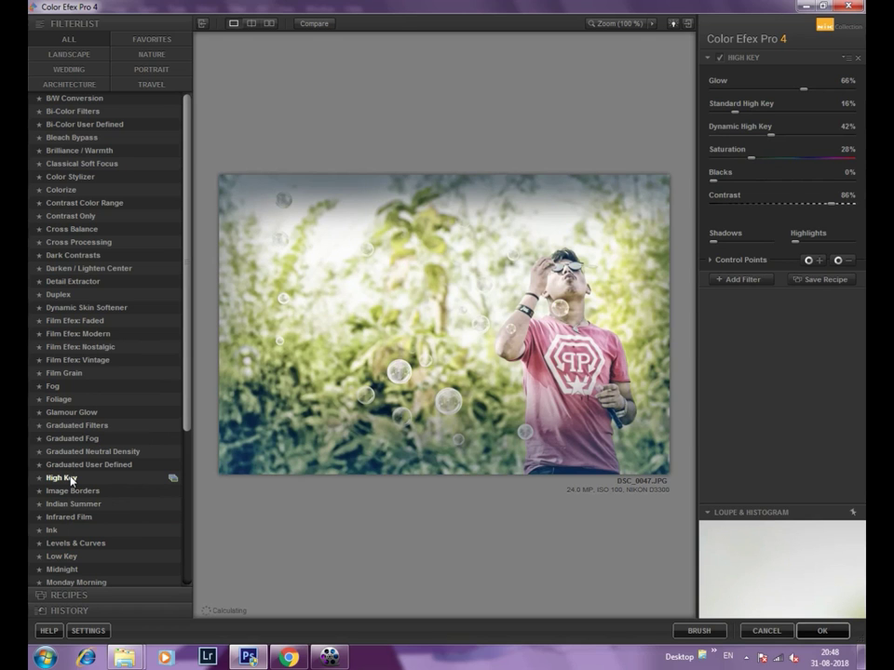
scroll(71, 479, "down", 2)
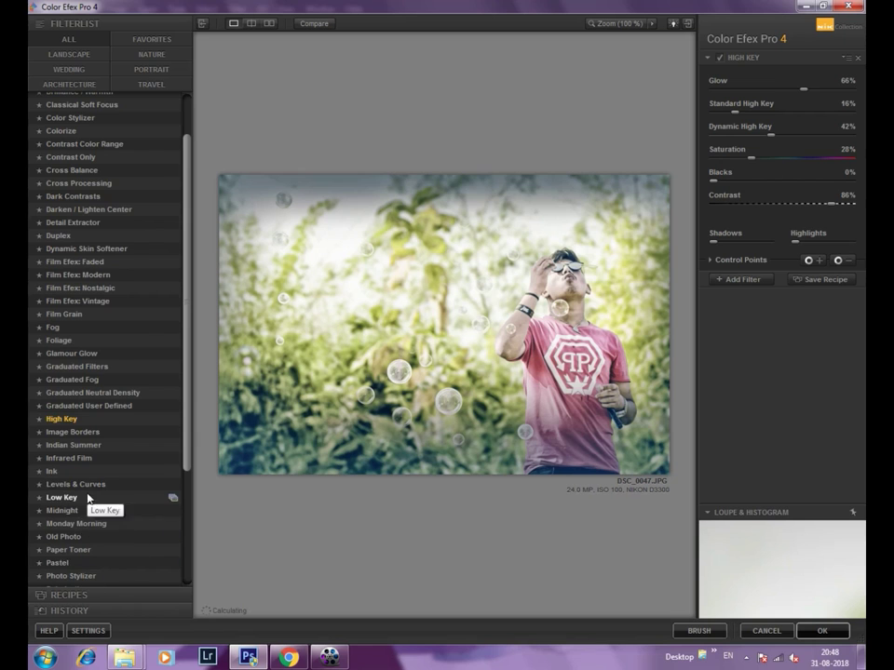
scroll(88, 499, "down", 2)
scroll(86, 501, "down", 2)
Apply Pro Contrast with Correct Color Cast 2% and Dynamic Contrast 27%.
left_click(80, 501)
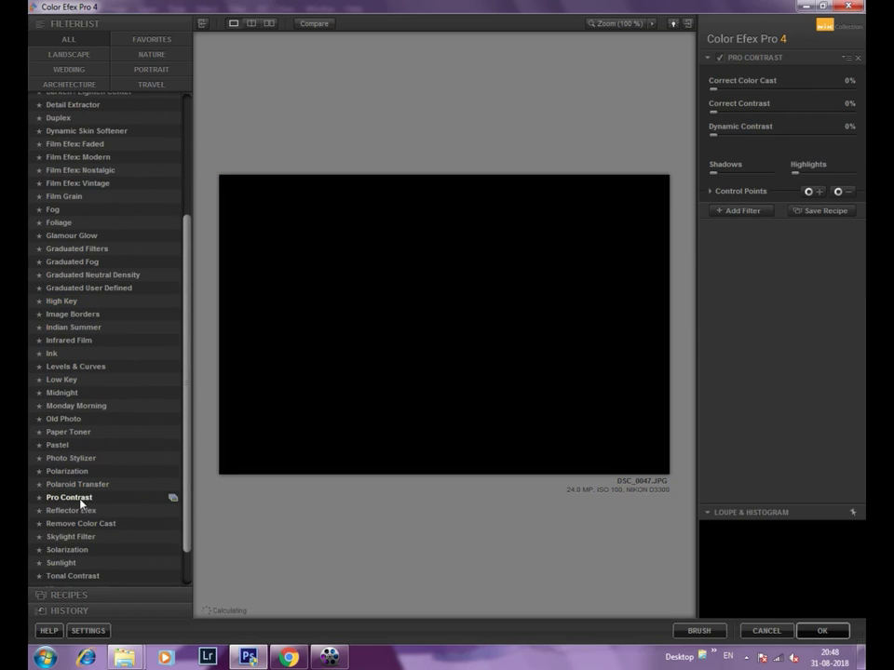
mouse_move(713, 88)
left_mouse_down()
mouse_move(791, 94)
mouse_move(762, 115)
mouse_move(711, 115)
mouse_move(773, 134)
mouse_move(716, 135)
mouse_move(778, 137)
mouse_move(752, 133)
left_mouse_up()
left_click(744, 93)
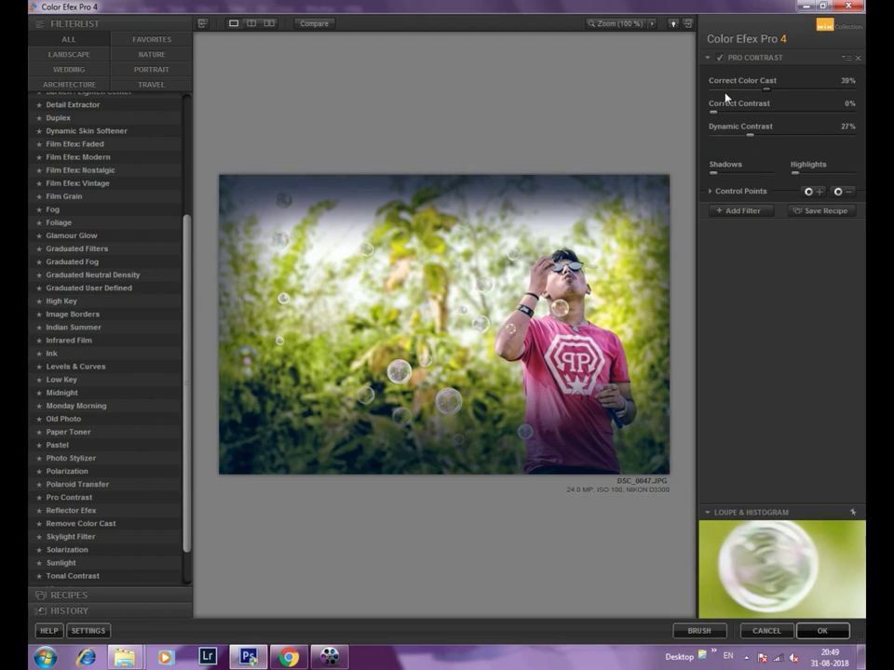
left_click(822, 630)
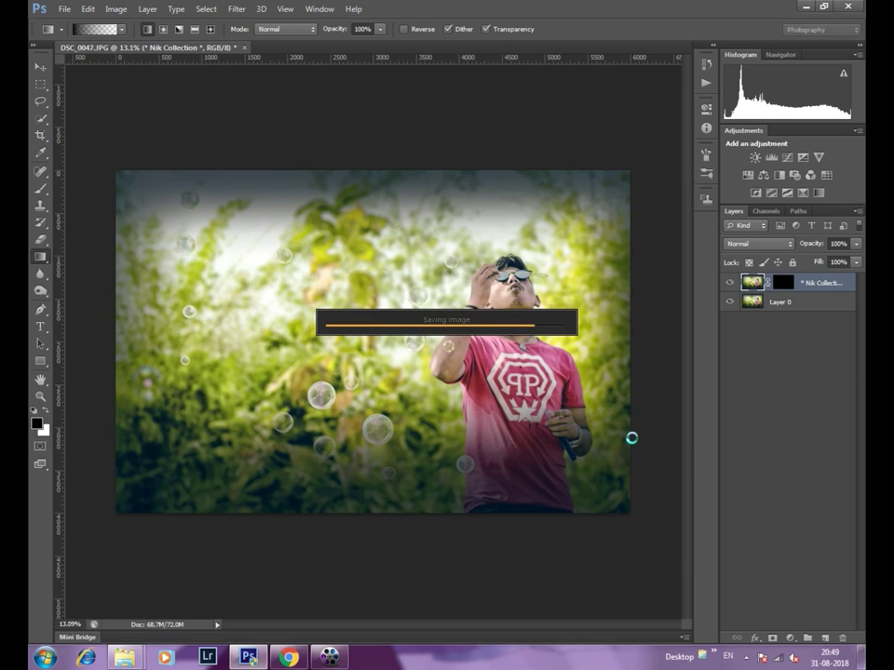
Merge the Pro Contrast layer into Layer 0 and add a new empty layer.
right_click(785, 285)
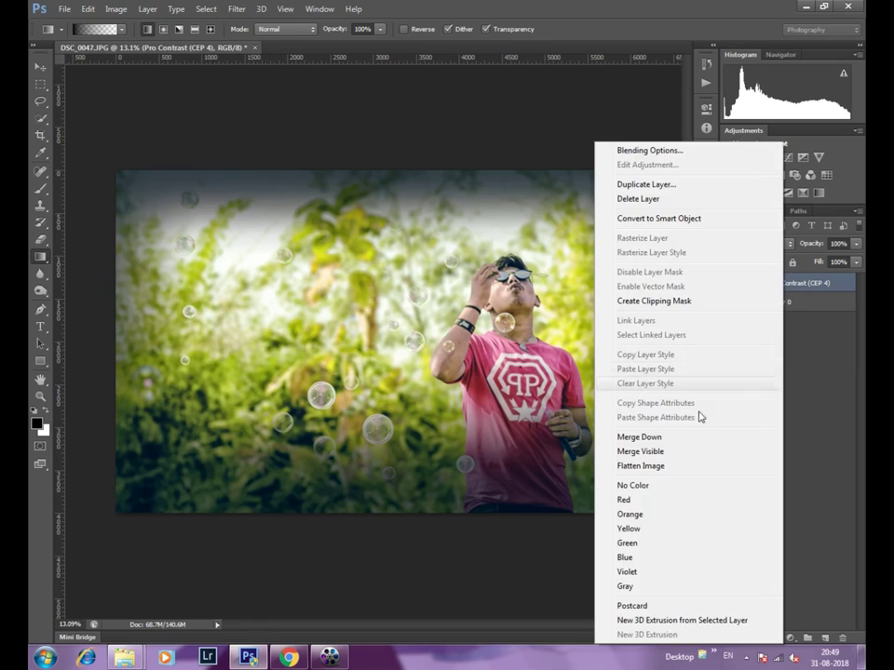
left_click(672, 434)
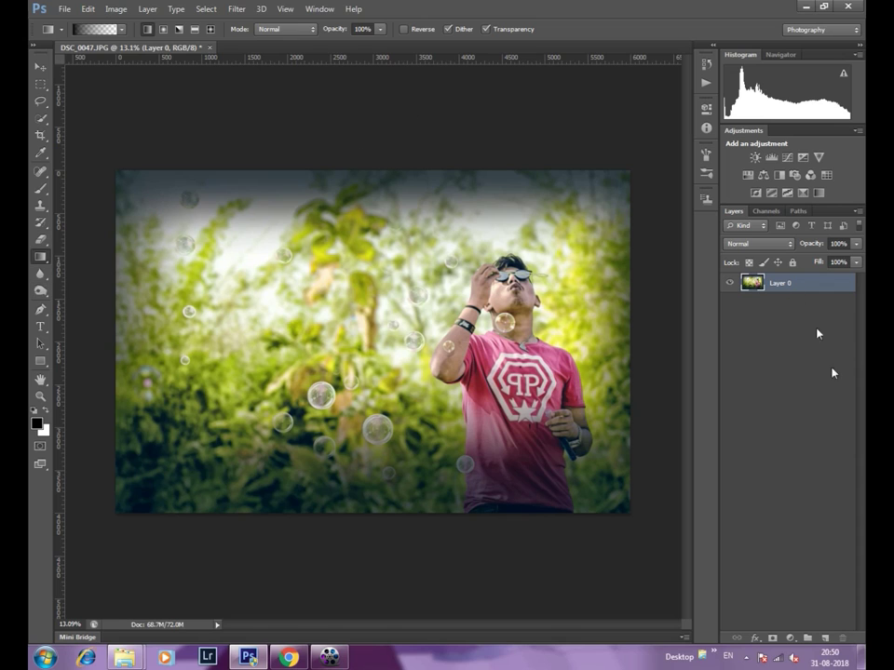
left_click(823, 639)
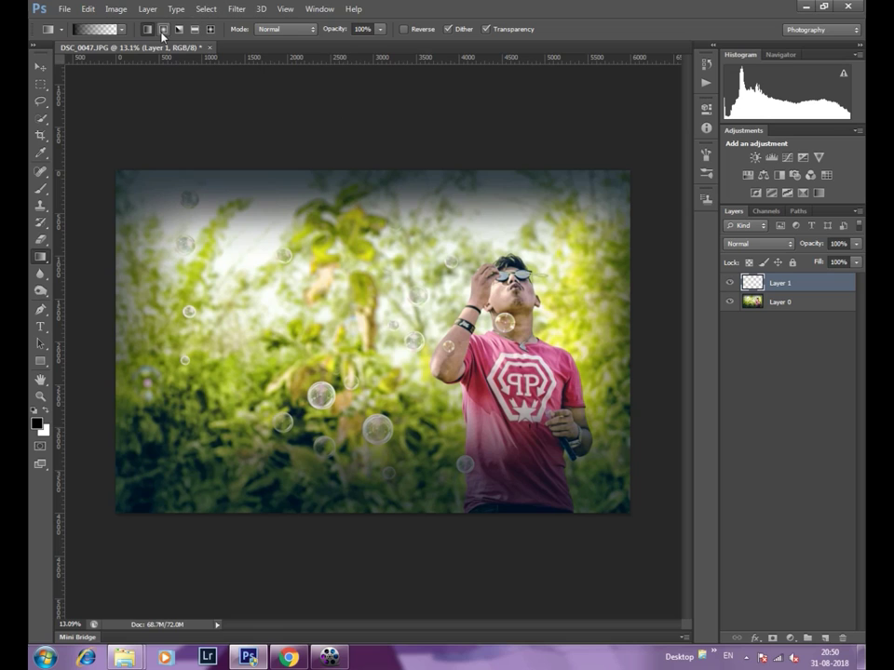
Draw a reversed radial gradient from the man's face to darken the edges.
left_click(403, 29)
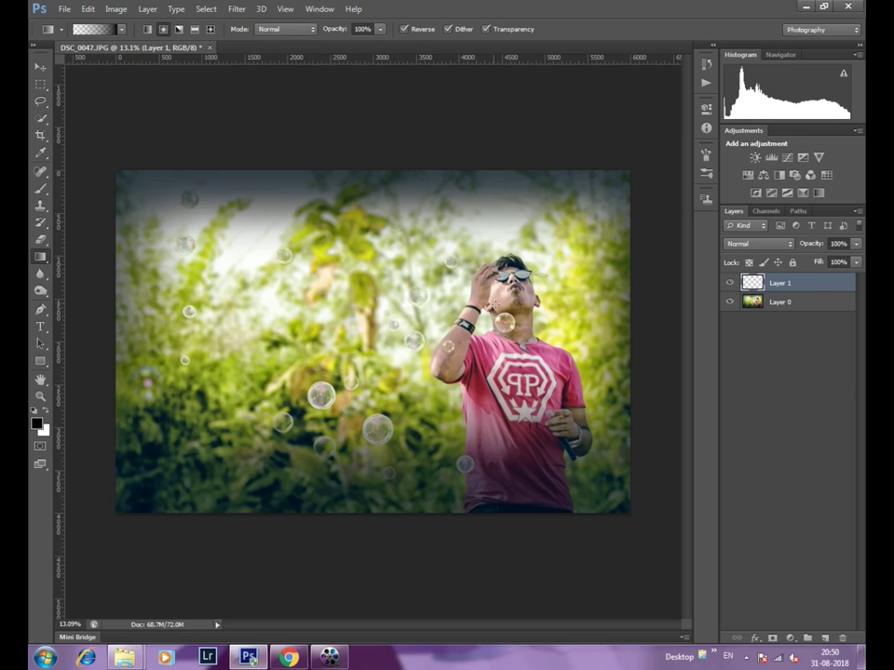
left_click_drag(509, 270, 511, 31)
left_click_drag(523, 233, 512, 237)
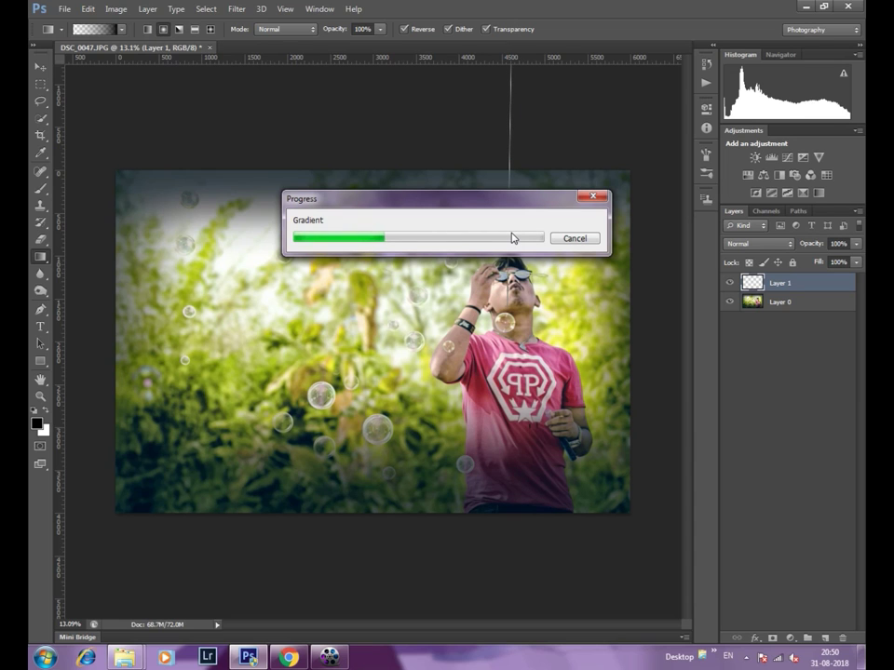
left_click_drag(810, 243, 780, 256)
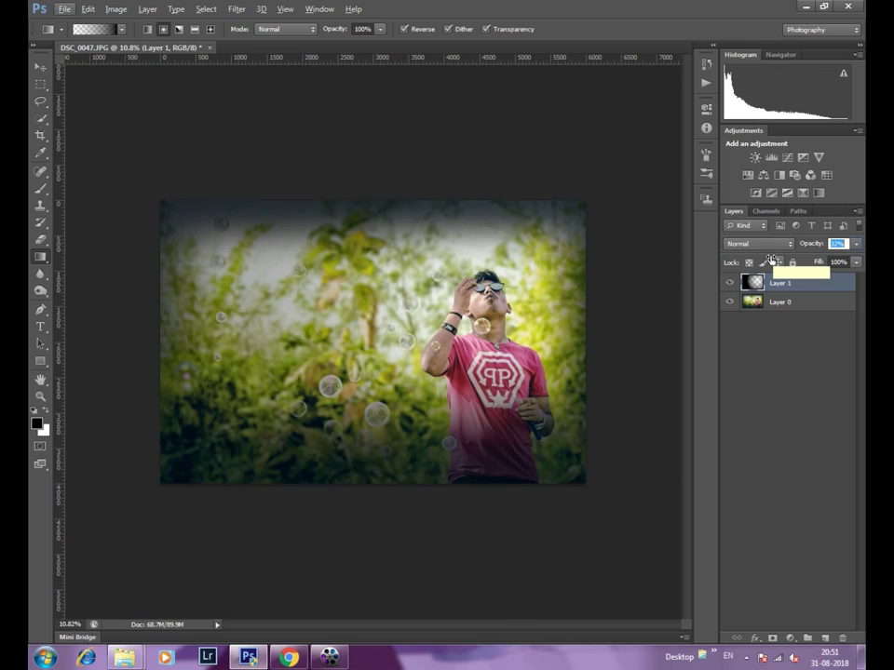
left_click(801, 282)
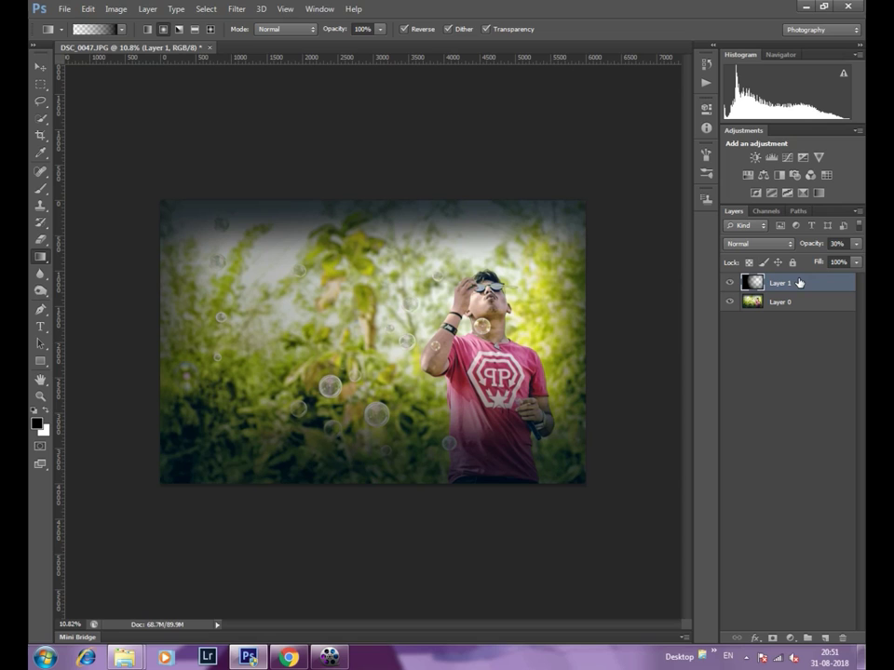
Lower the vignette layer to 14% opacity and merge it down into Layer 0.
key("e")
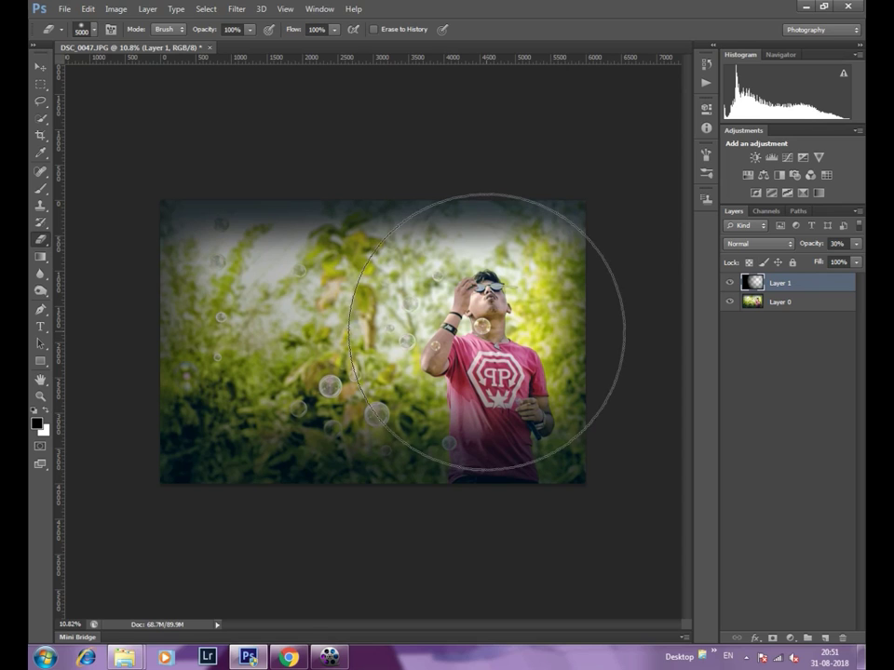
scroll(375, 309, "down", 3)
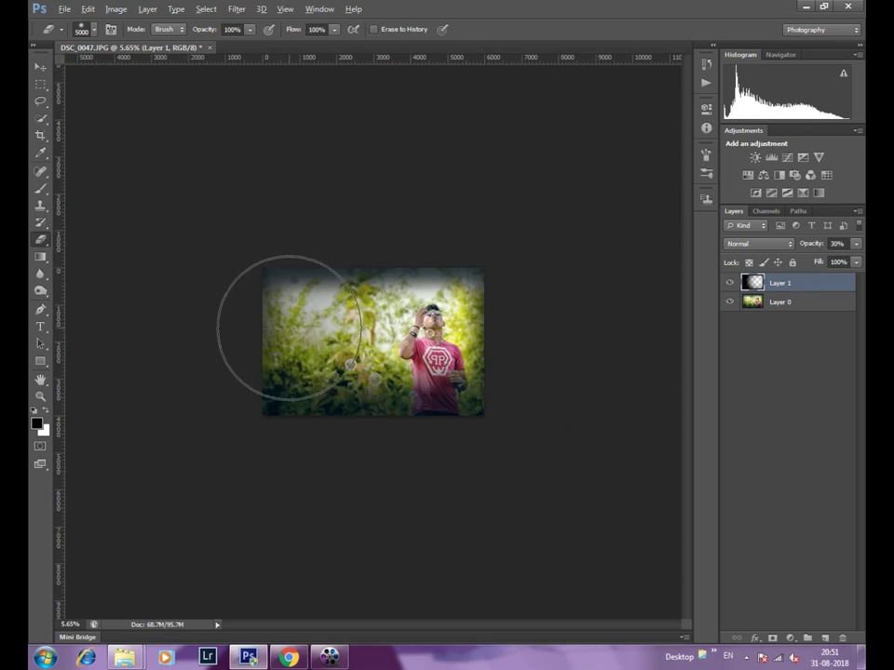
scroll(326, 349, "up", 1)
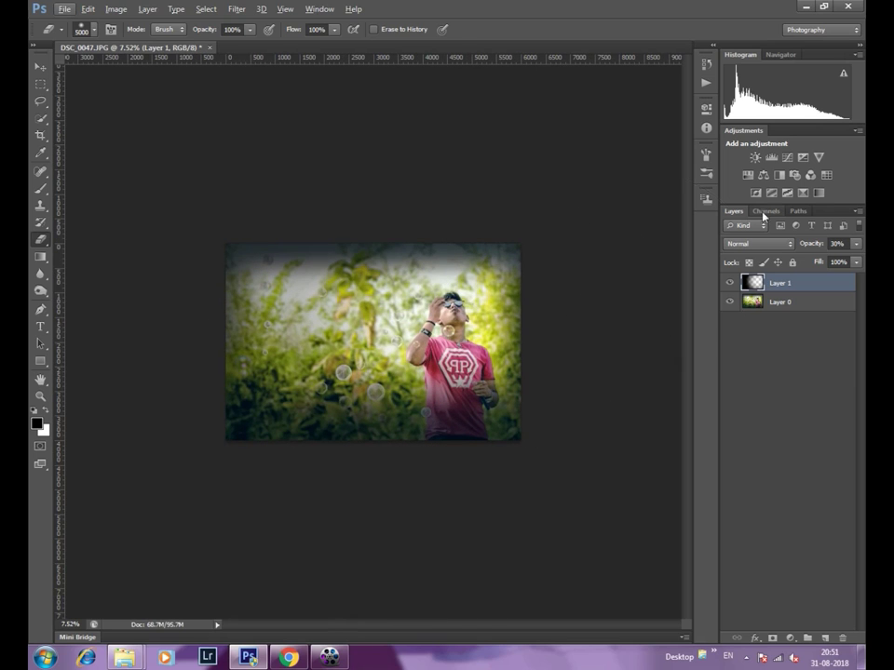
left_click(815, 245)
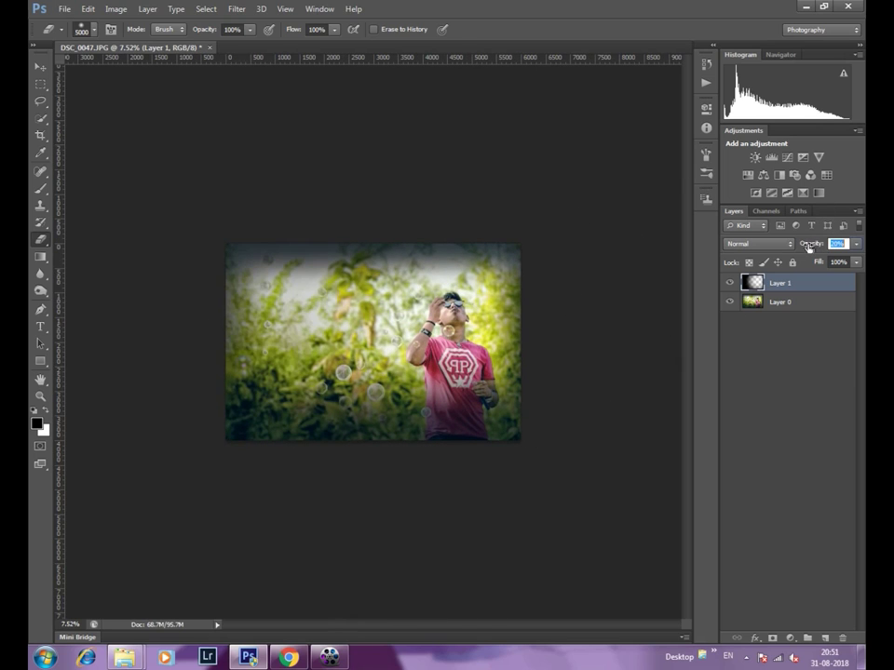
left_click_drag(808, 247, 791, 247)
right_click(800, 284)
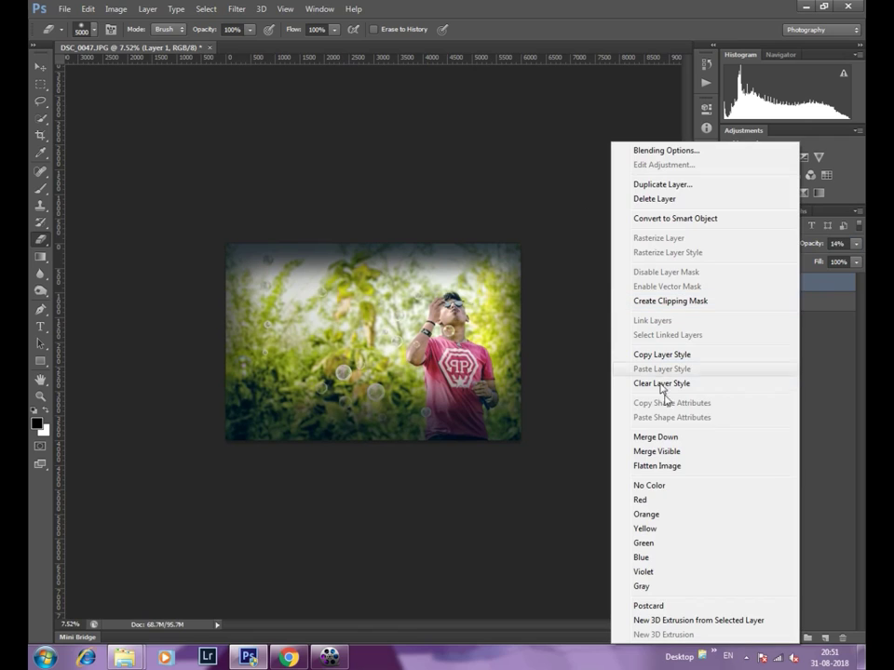
left_click(704, 439)
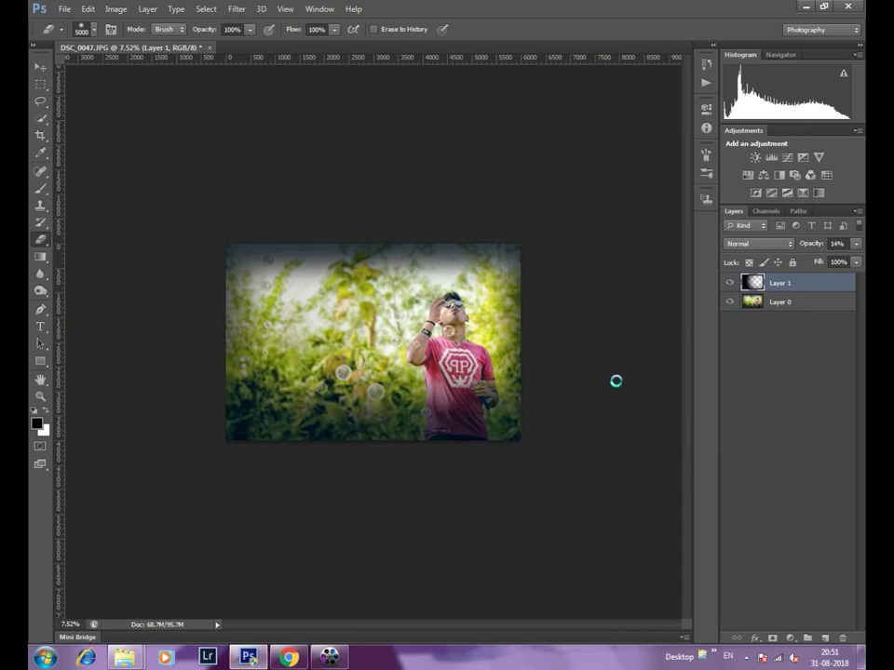
key("ctrl+plus")
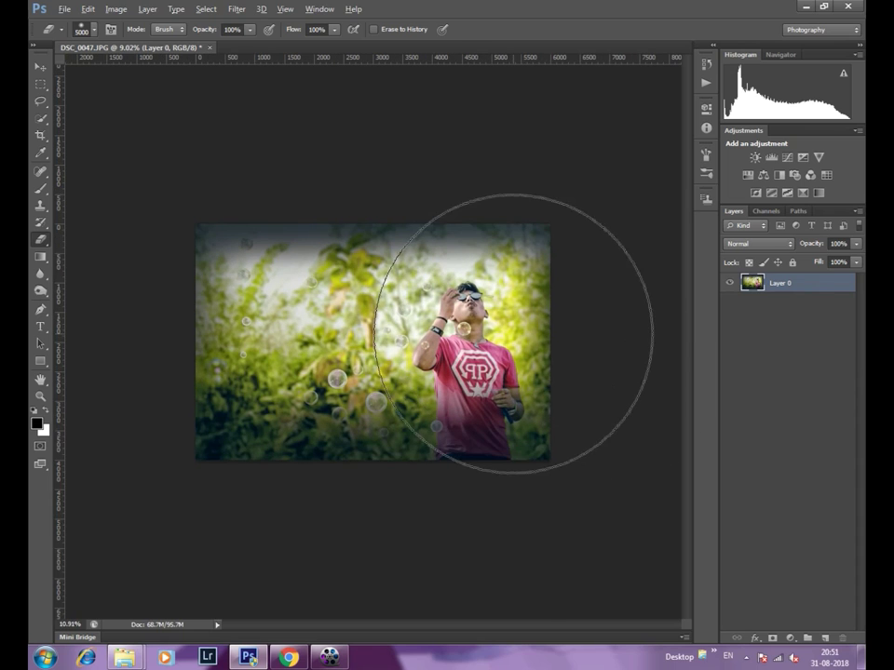
Open fireburst image 382 from the Downloads 700 Full HD background folder.
key("ctrl+plus")
key("ctrl+plus")
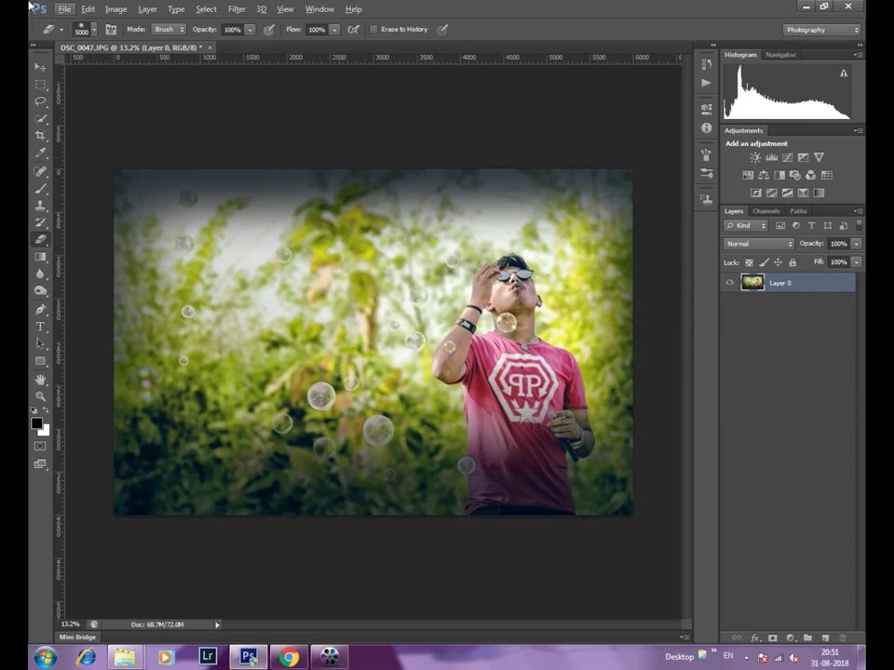
left_click(65, 9)
left_click(82, 35)
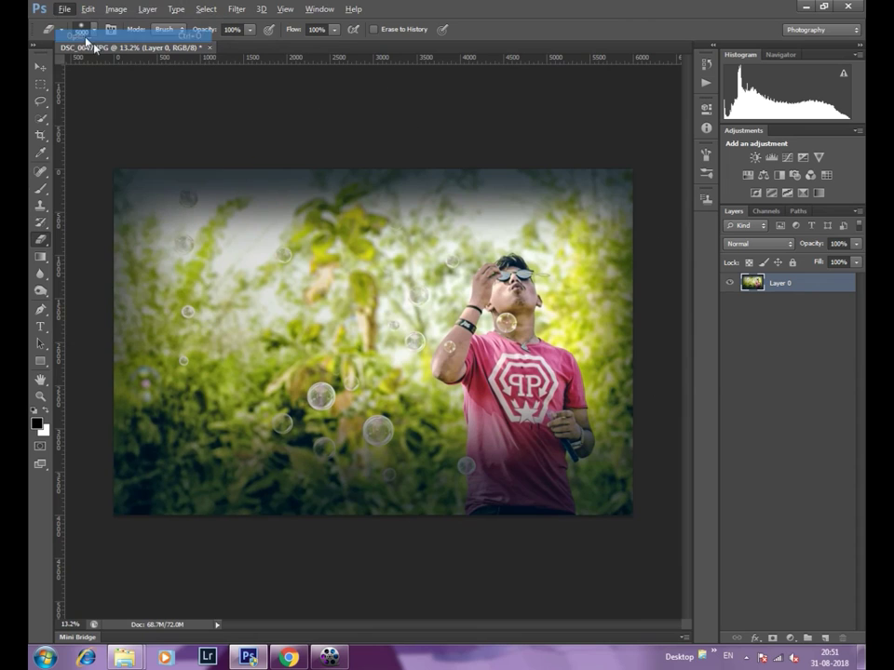
left_click(301, 305)
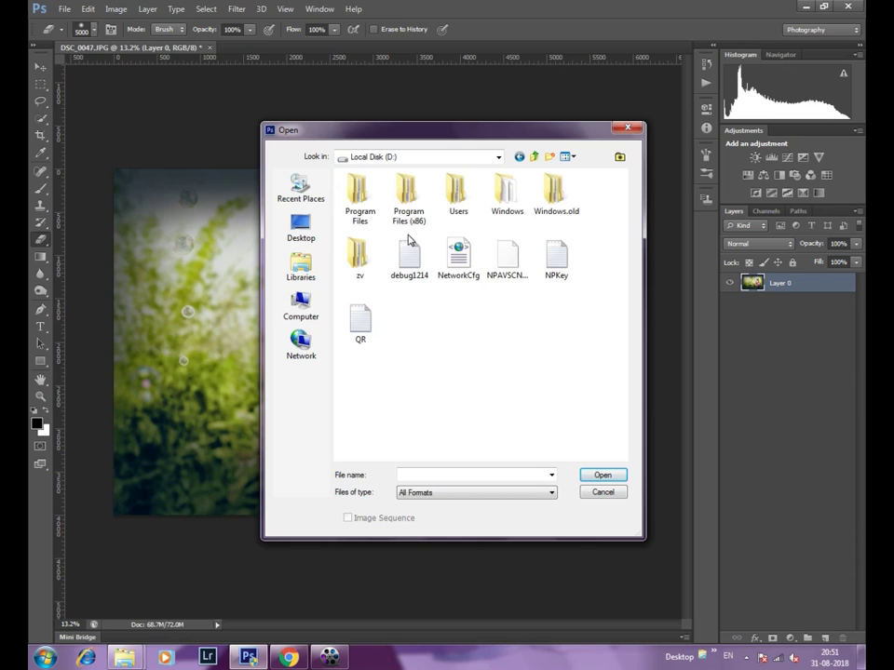
double_click(456, 206)
double_click(390, 190)
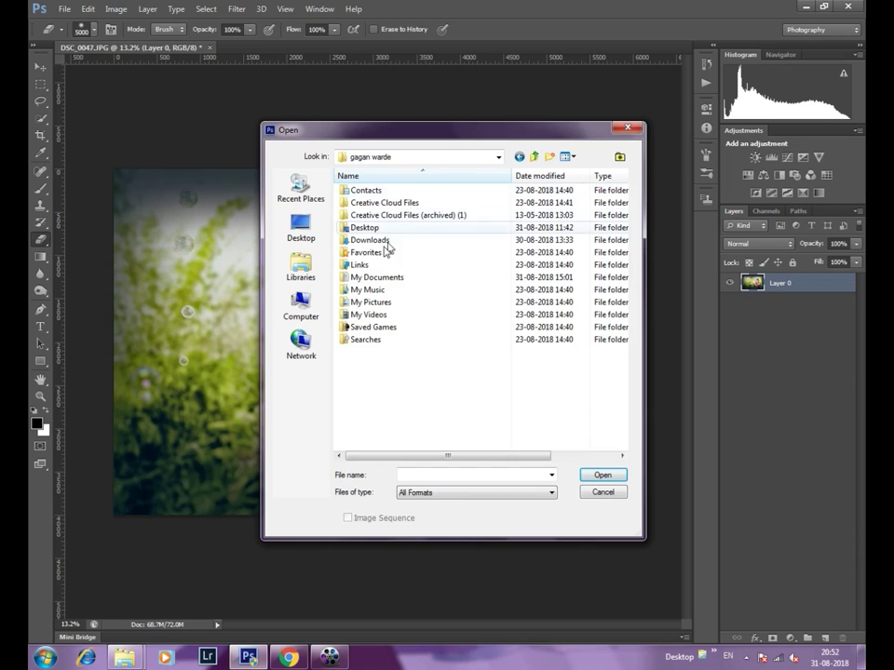
double_click(380, 240)
double_click(491, 227)
left_click_drag(621, 186, 622, 373)
left_click(579, 406)
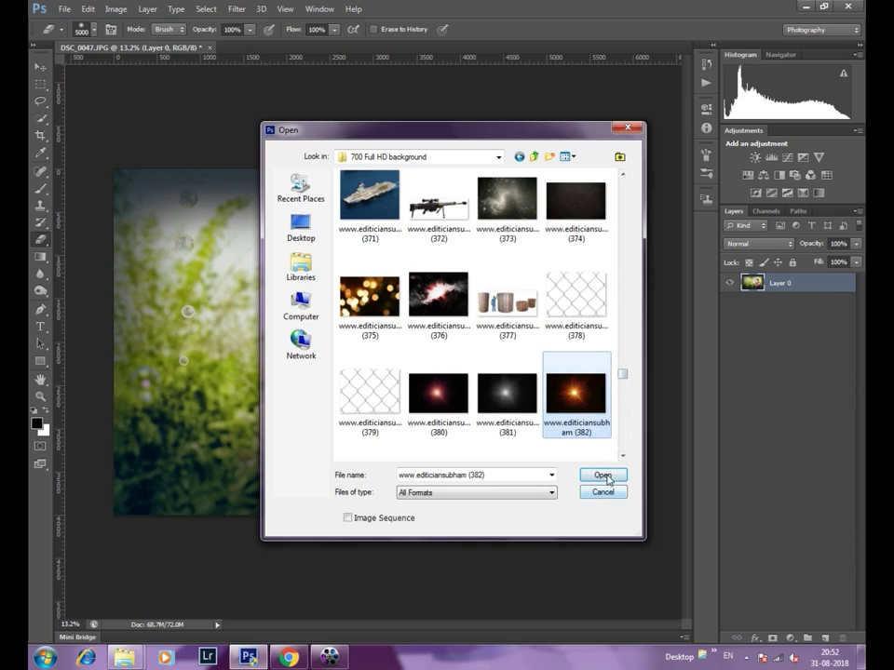
left_click(602, 476)
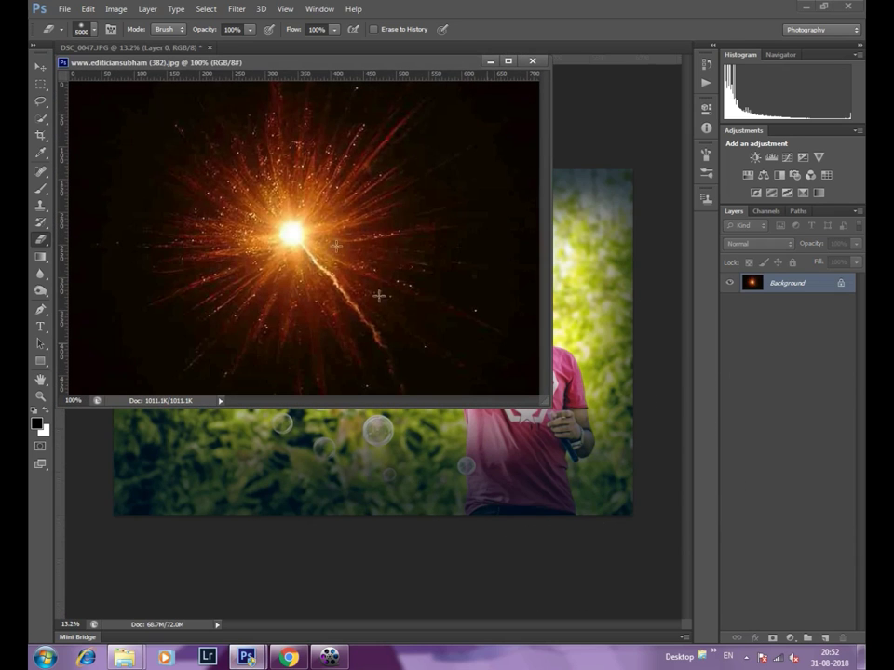
Place the fireburst onto the portrait as a new enlarged layer in Screen mode.
left_click(39, 68)
mouse_move(434, 457)
left_mouse_down()
mouse_move(420, 391)
mouse_move(195, 242)
left_mouse_up()
key("ctrl+t")
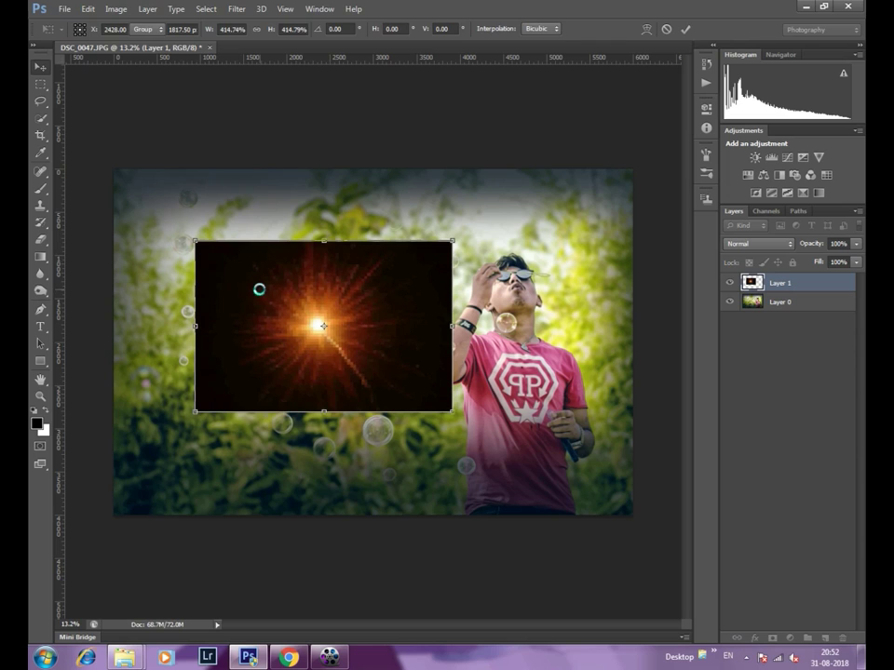
key("Return")
left_click(758, 243)
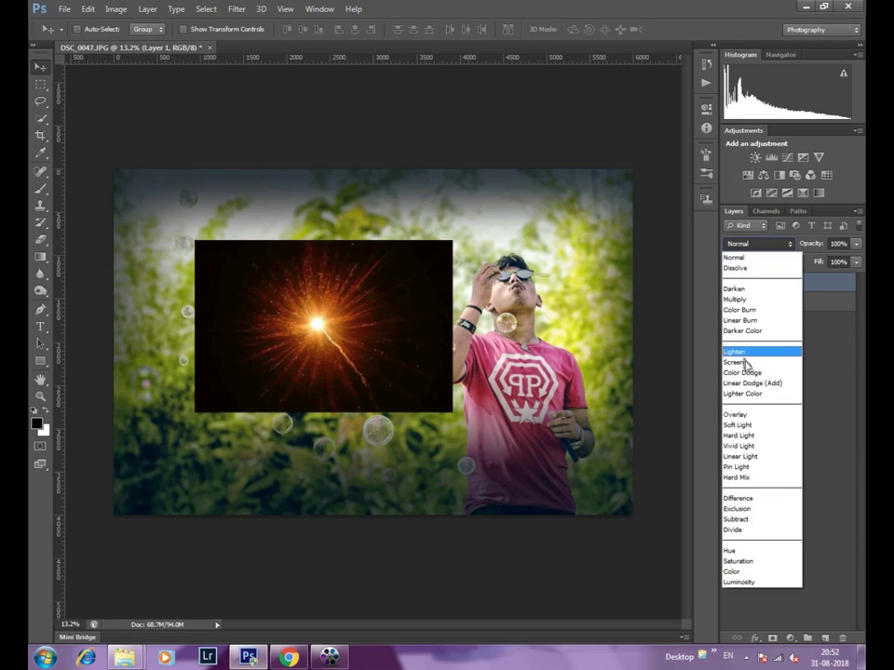
left_click(736, 361)
Apply a Gaussian Blur of about 149 px to the fireburst for a soft glow.
left_click(235, 9)
mouse_move(279, 141)
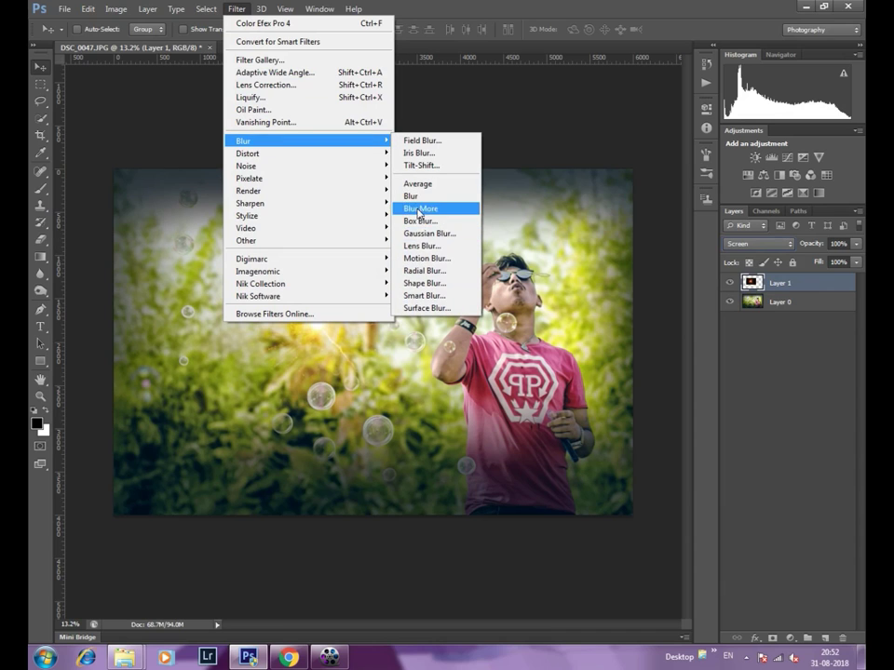
left_click(443, 241)
left_click_drag(684, 395, 733, 398)
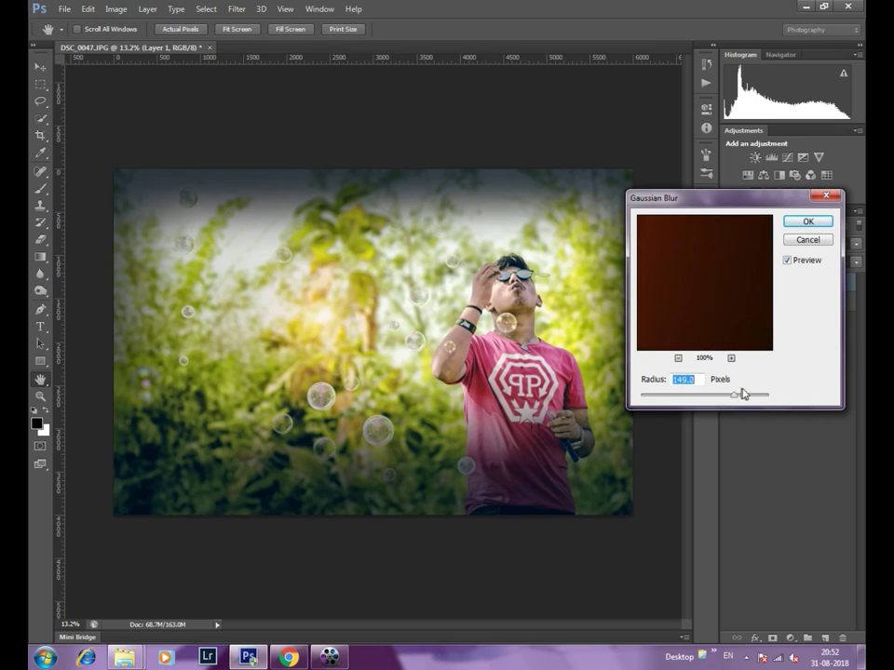
left_click(802, 222)
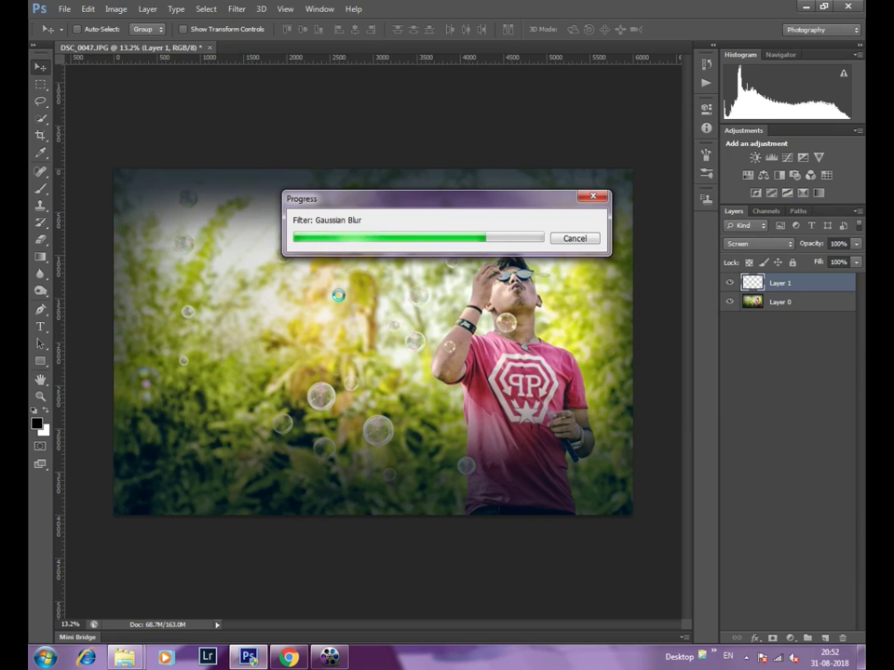
key("ctrl+t")
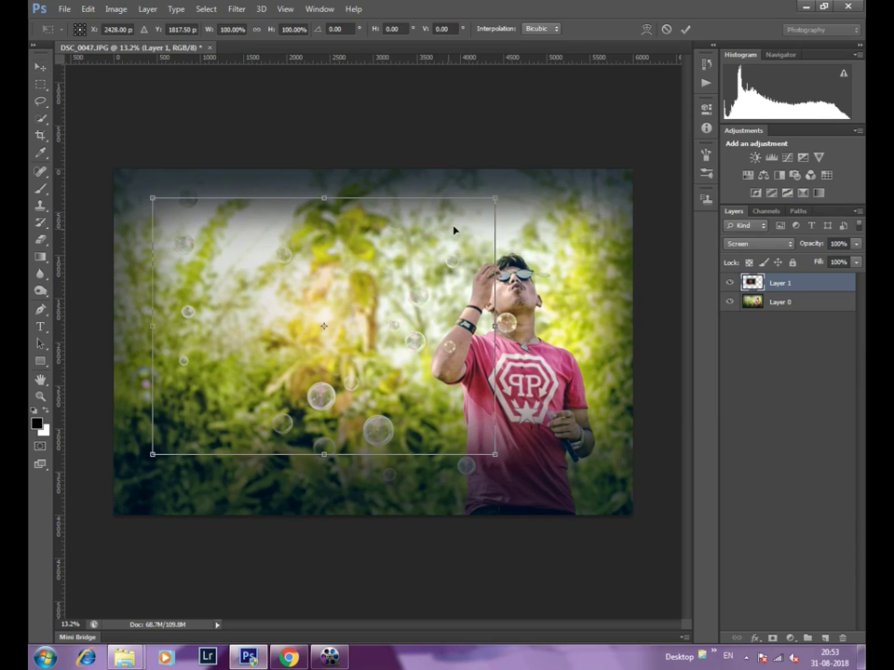
Enlarge the blurred glow layer and move it toward the subject.
left_click_drag(492, 199, 680, 88)
left_click_drag(526, 319, 625, 358)
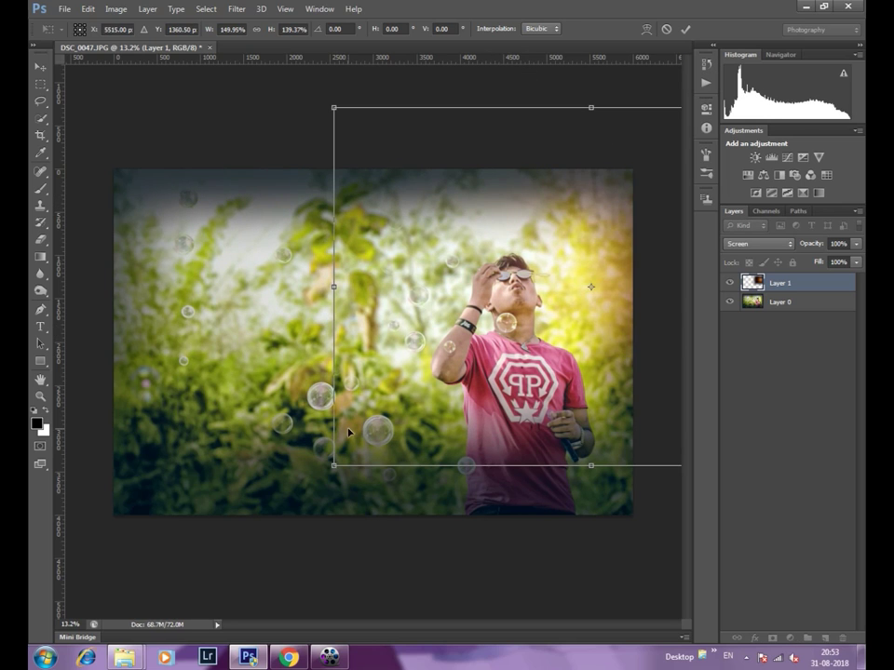
left_click_drag(334, 476, 239, 531)
mouse_move(539, 296)
left_mouse_down()
mouse_move(420, 364)
mouse_move(408, 385)
left_mouse_up()
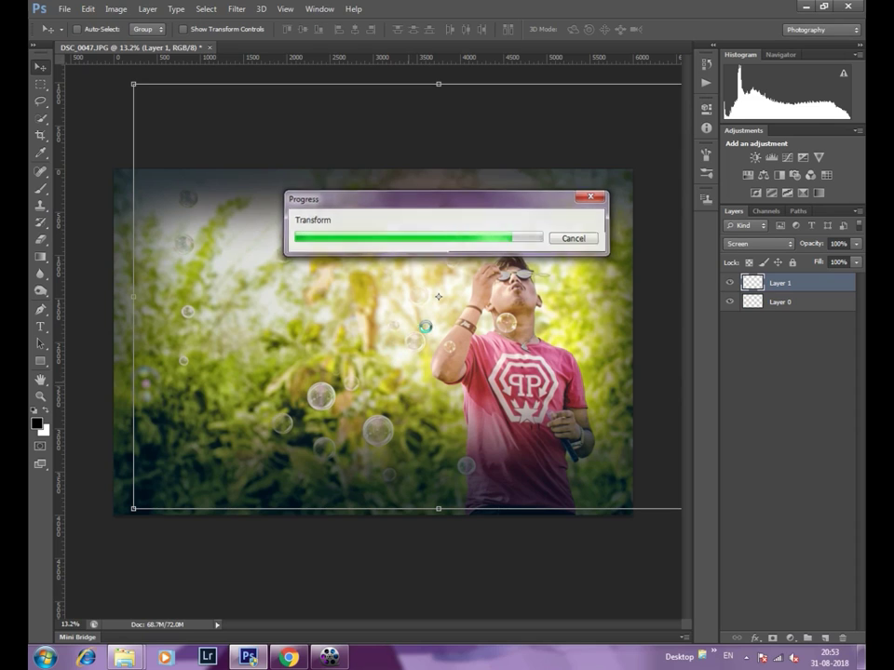
left_click_drag(433, 312, 422, 330)
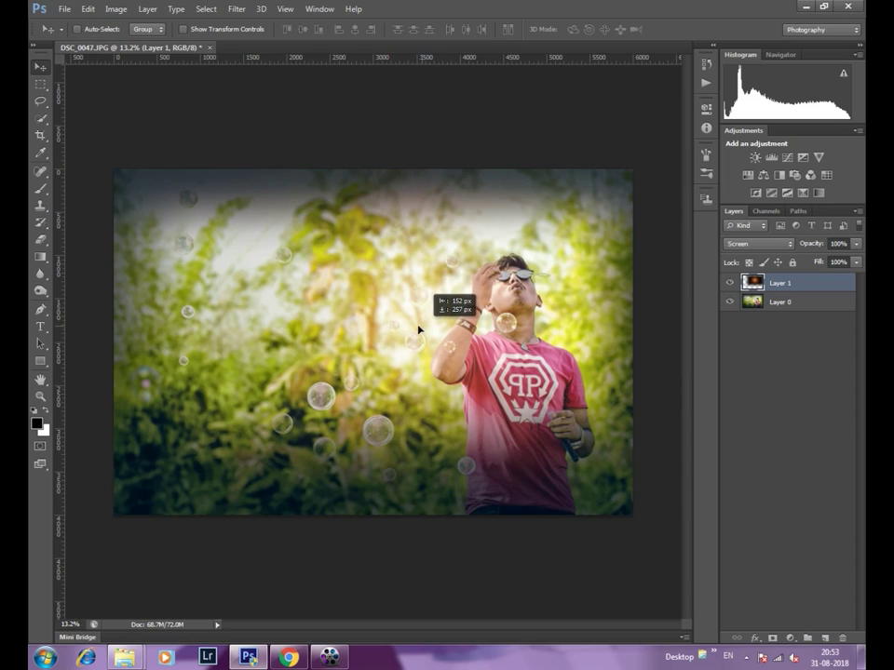
left_click_drag(423, 330, 408, 324)
Lower the glow's opacity to 91% and place it over the subject's right side.
left_click_drag(800, 249, 797, 250)
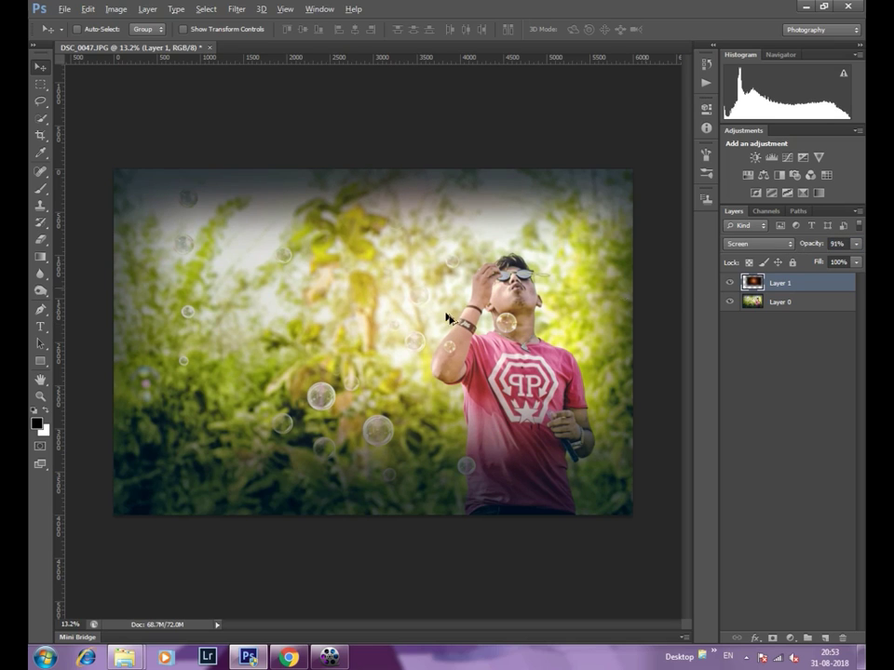
scroll(447, 316, "down", 3)
scroll(448, 358, "up", 1)
key("alt")
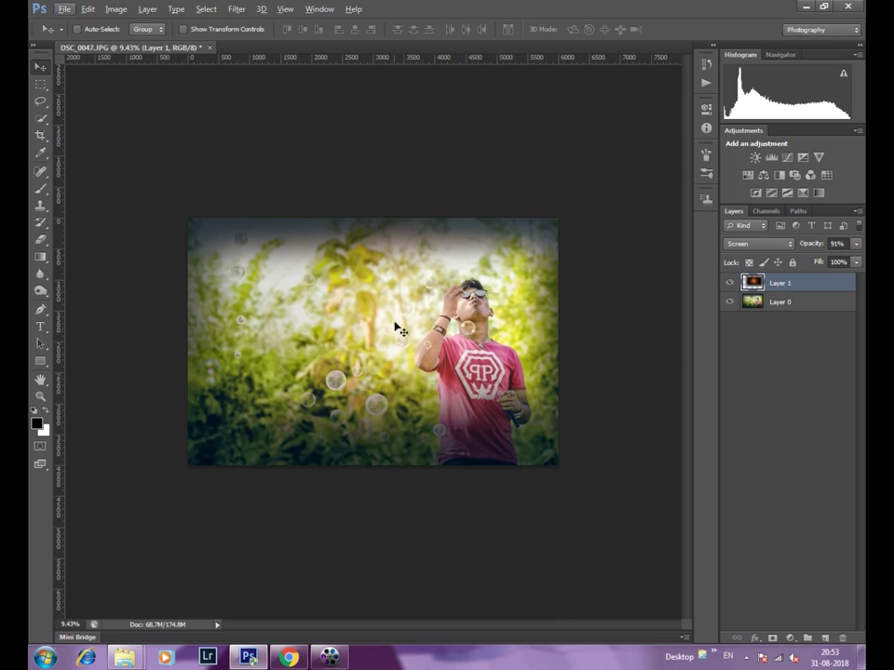
left_click_drag(416, 325, 428, 337)
left_click_drag(510, 346, 446, 308)
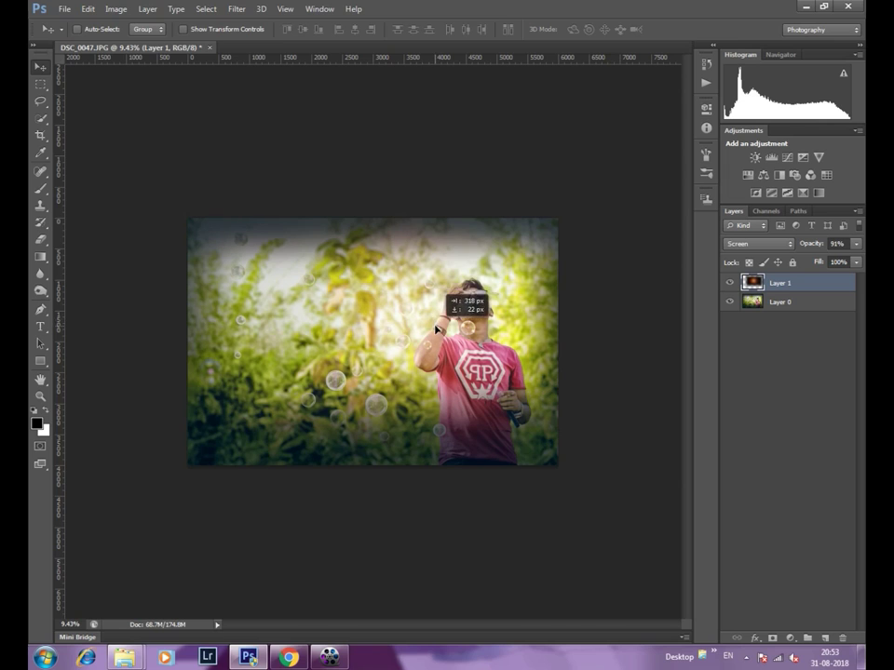
mouse_move(408, 346)
left_mouse_down()
mouse_move(588, 353)
mouse_move(576, 334)
mouse_move(559, 358)
left_mouse_up()
Fine-tune the glow position and Merge Visible into a single layer.
scroll(498, 407, "up", 2)
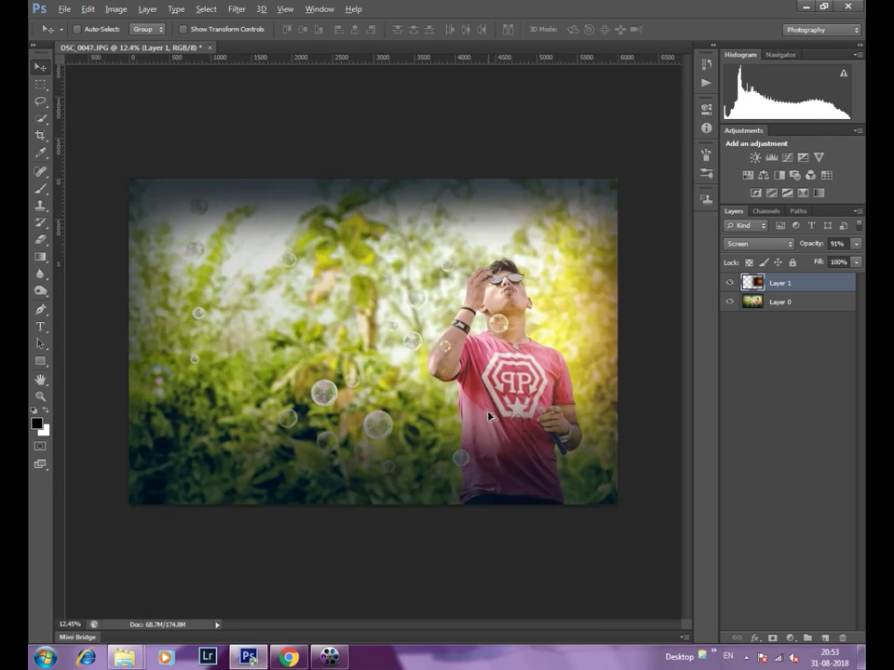
left_click_drag(592, 346, 585, 355)
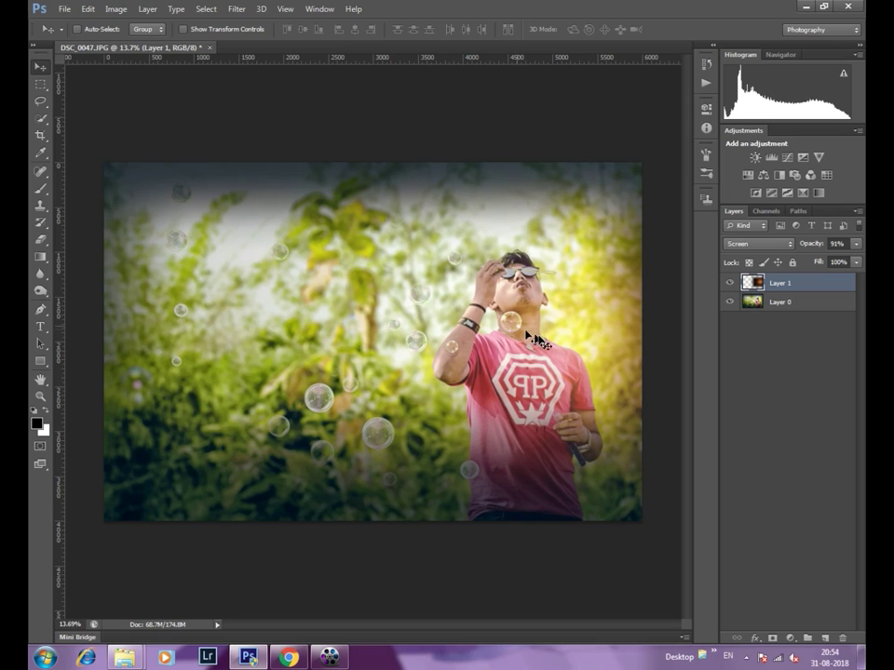
scroll(558, 330, "down", 2)
scroll(633, 331, "up", 1)
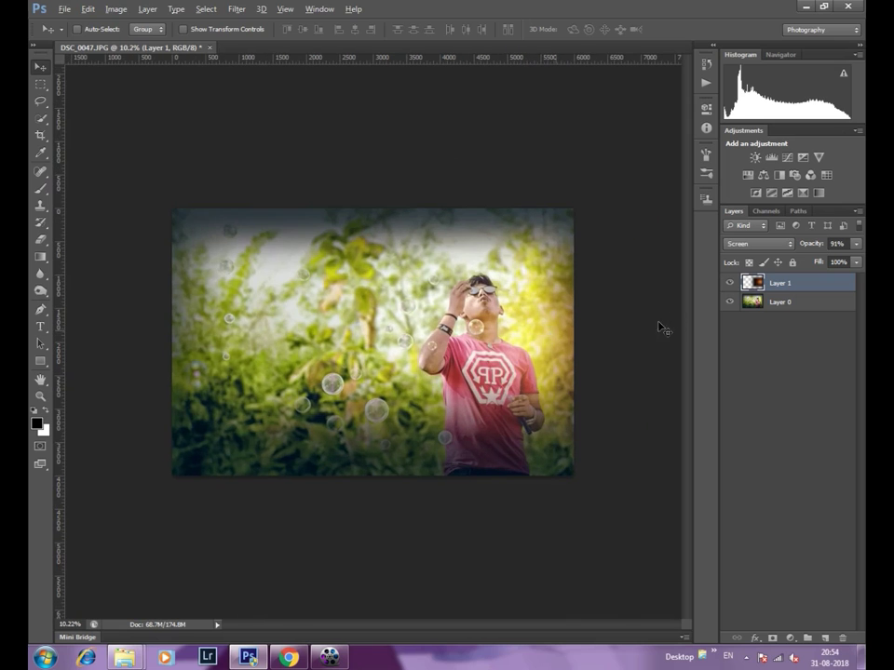
right_click(779, 291)
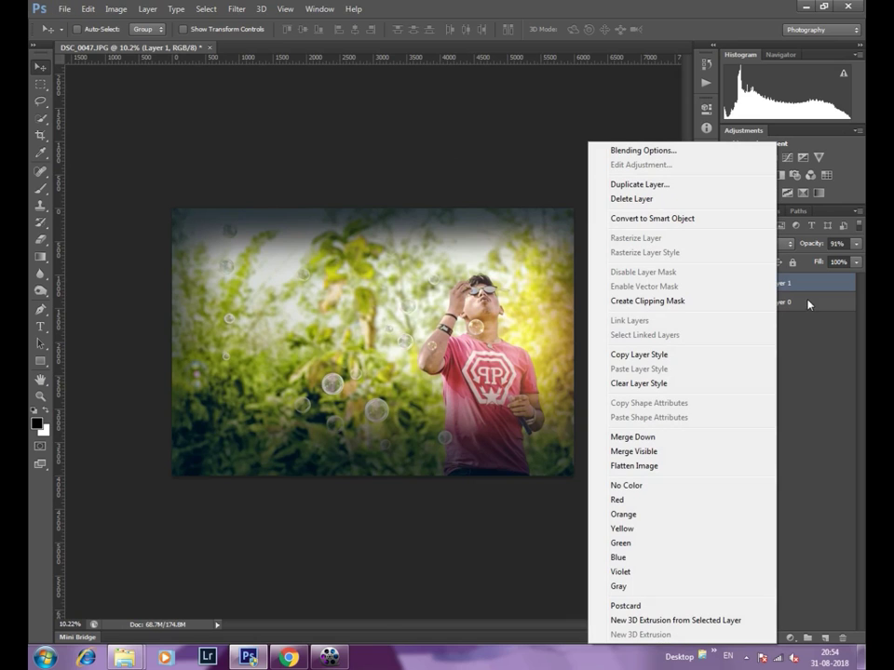
left_click(642, 450)
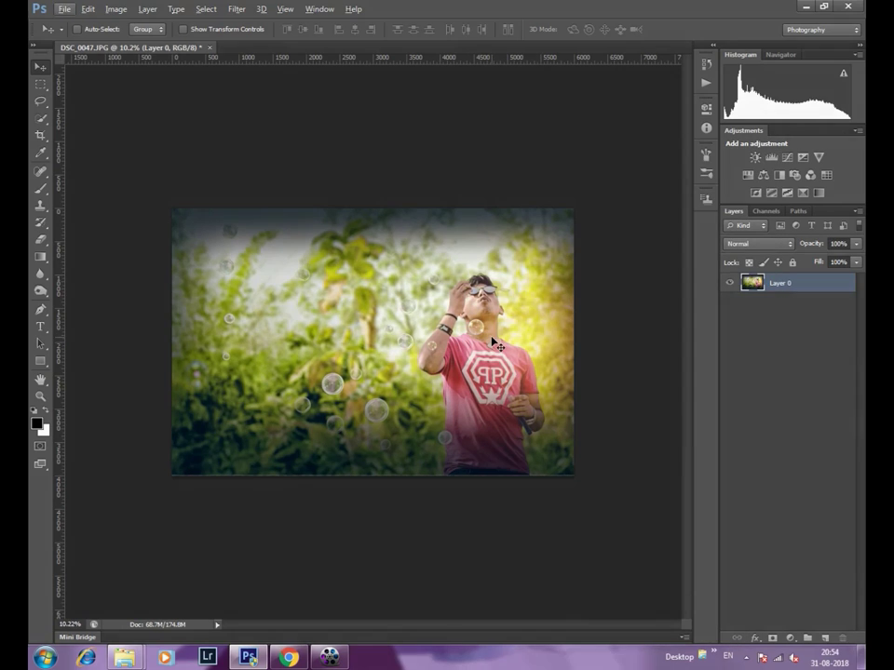